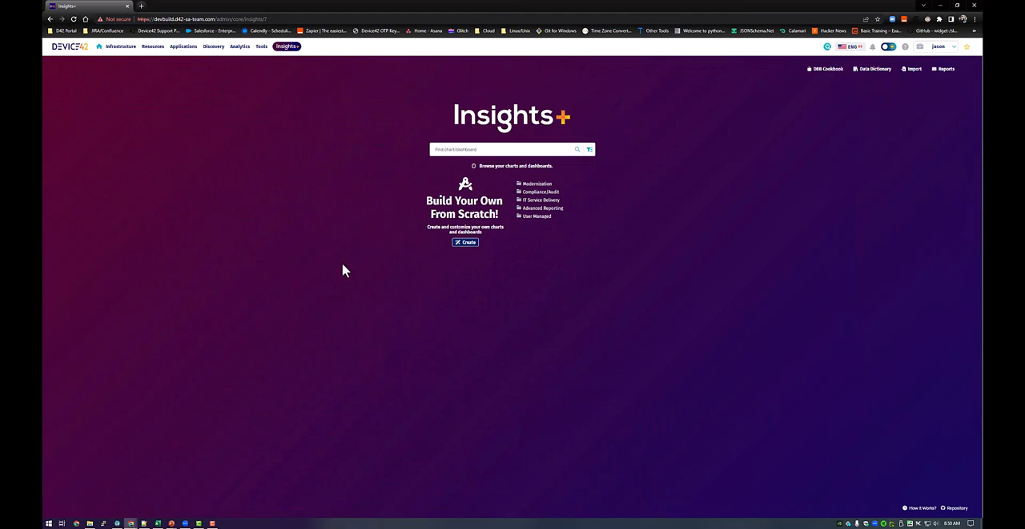
Create a new dataset and write the query SELECT * FROM view_dbb_compute_v2.
{"action": "left_click", "coordinate": [471, 243]}
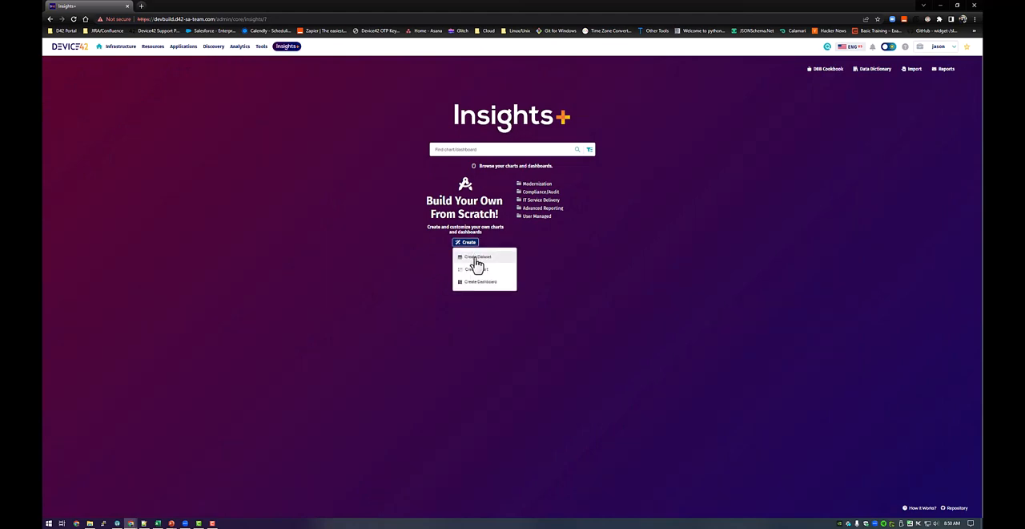
{"action": "left_click", "coordinate": [476, 258]}
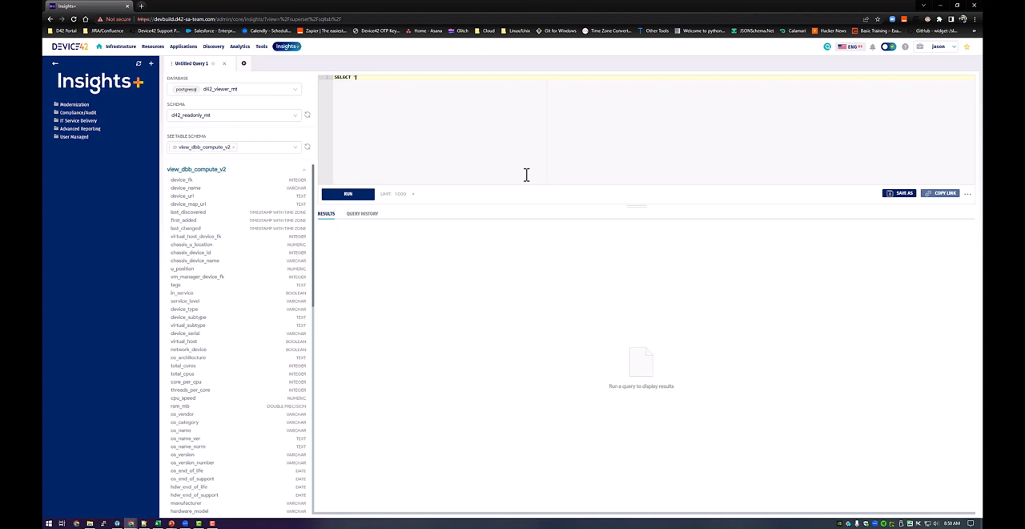
{"action": "type", "text": "FROM"}
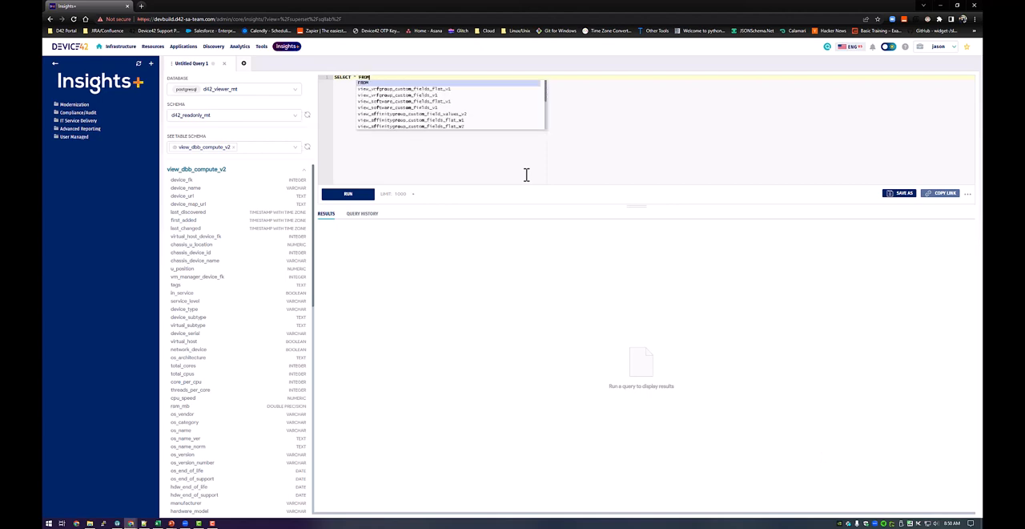
{"action": "type", "text": " view_dbb"}
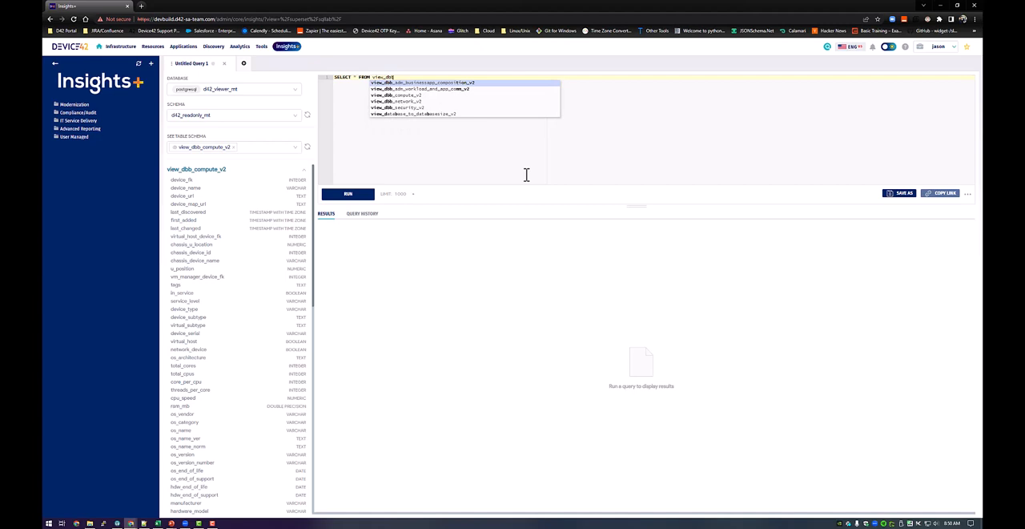
{"action": "left_click", "coordinate": [420, 95]}
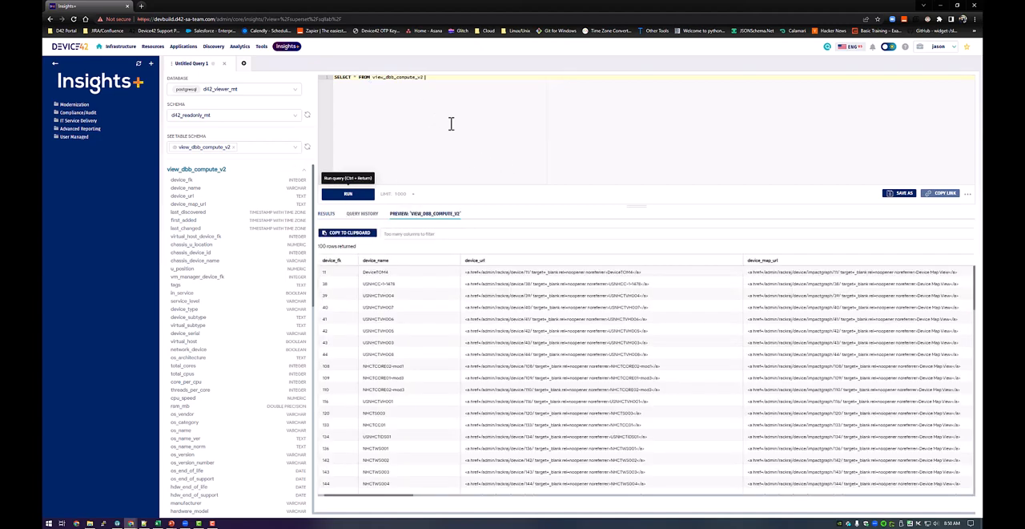
{"action": "left_click", "coordinate": [429, 84]}
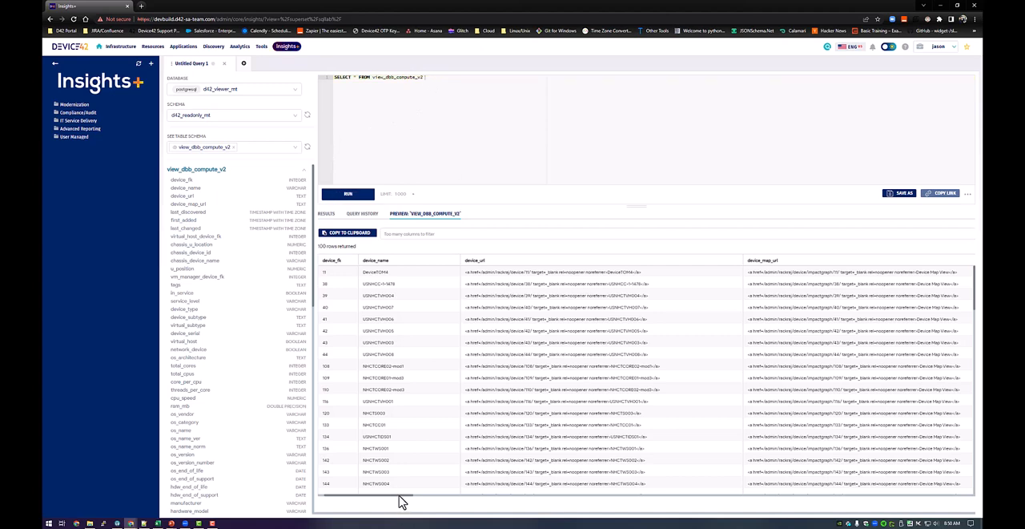
Look through the preview columns of view_dbb_compute_v2 and run the query.
{"action": "left_click_drag", "start_coordinate": [402, 501], "coordinate": [435, 495]}
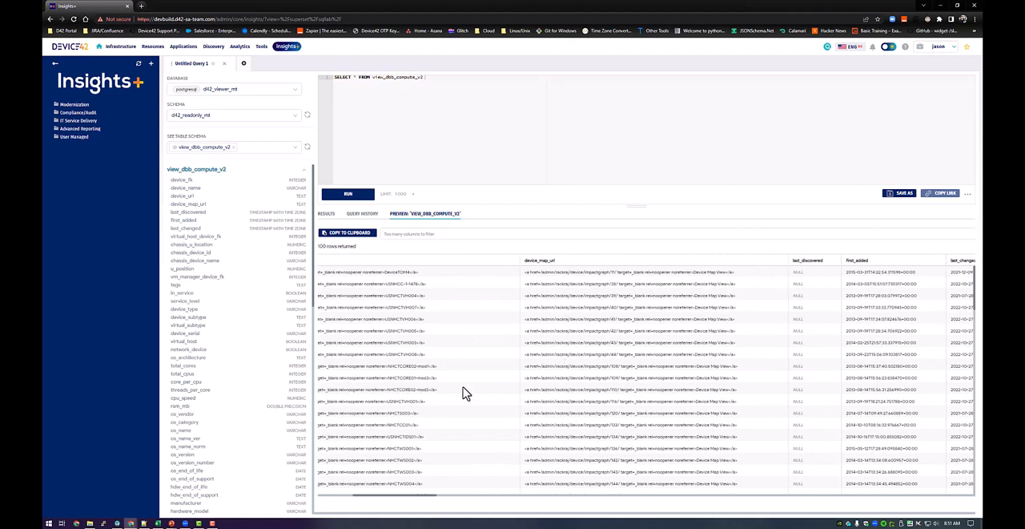
{"action": "left_click_drag", "start_coordinate": [433, 501], "coordinate": [423, 501]}
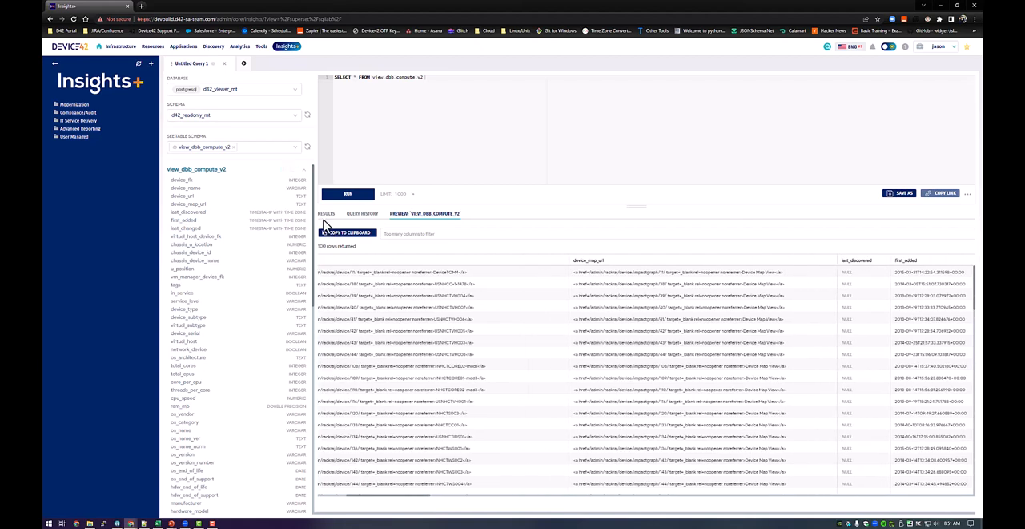
{"action": "left_click", "coordinate": [357, 197]}
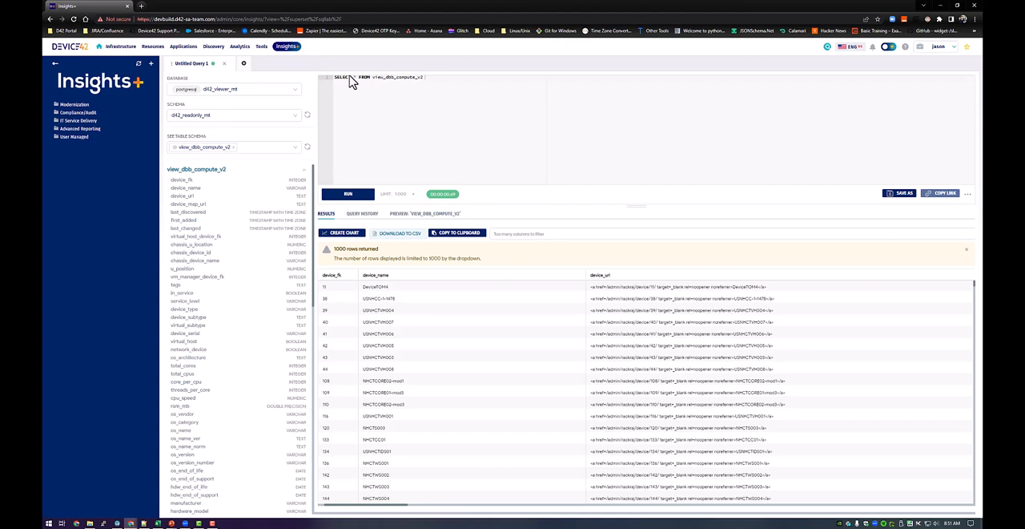
Replace everything after SELECT in the query with a new line reading FROM view_device_v2.
{"action": "left_click_drag", "start_coordinate": [462, 81], "coordinate": [359, 77]}
{"action": "key", "text": "BackSpace"}
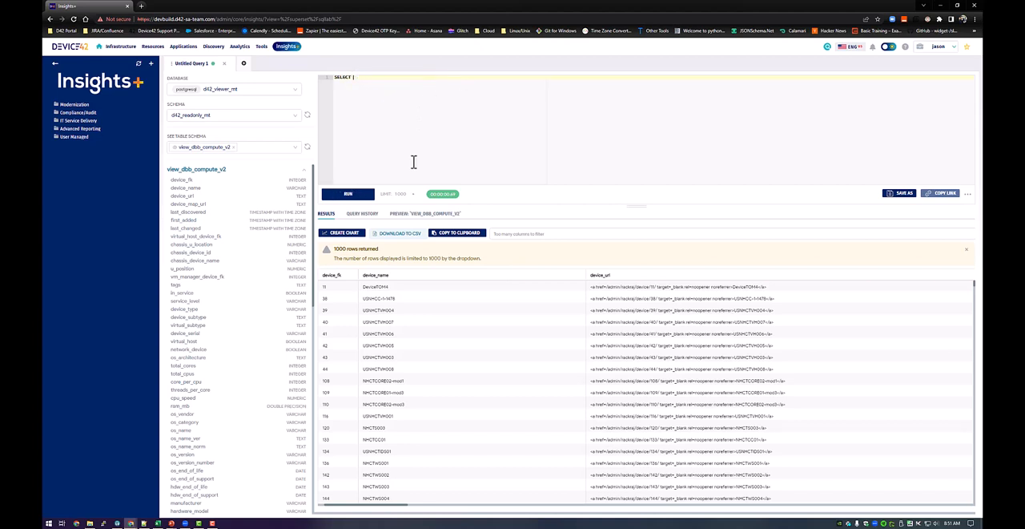
{"action": "key", "text": "Return"}
{"action": "type", "text": "F"}
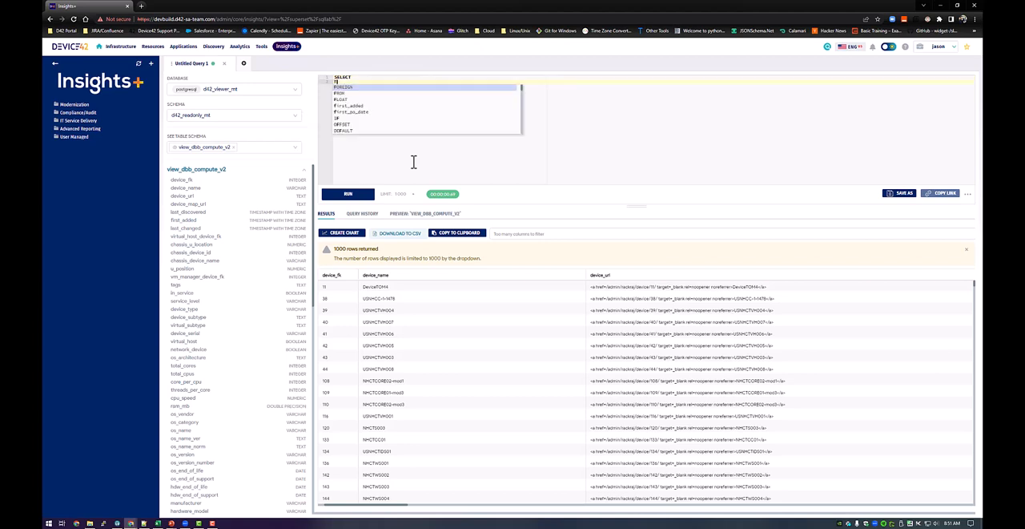
{"action": "type", "text": "ROM view_device_v2"}
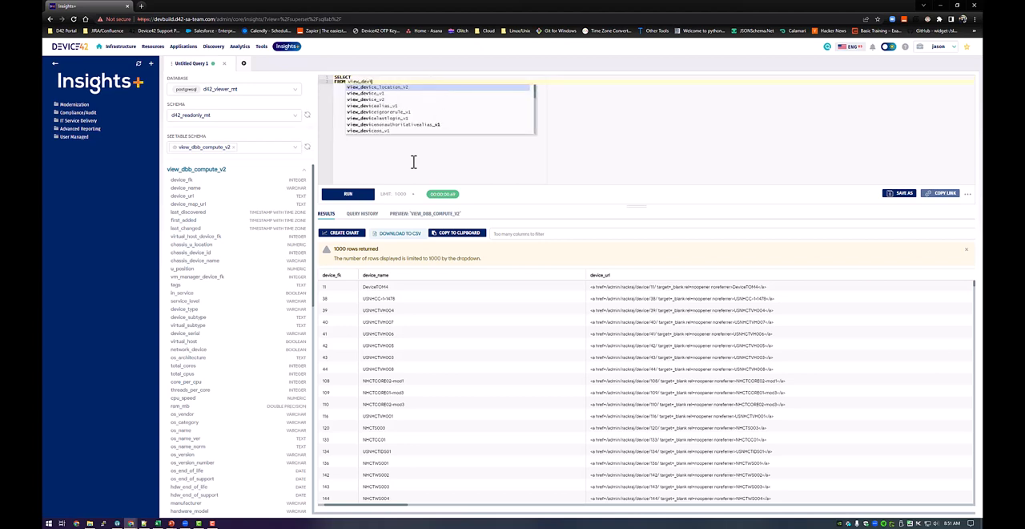
{"action": "key", "text": "Down"}
{"action": "key", "text": "Down"}
{"action": "key", "text": "Return"}
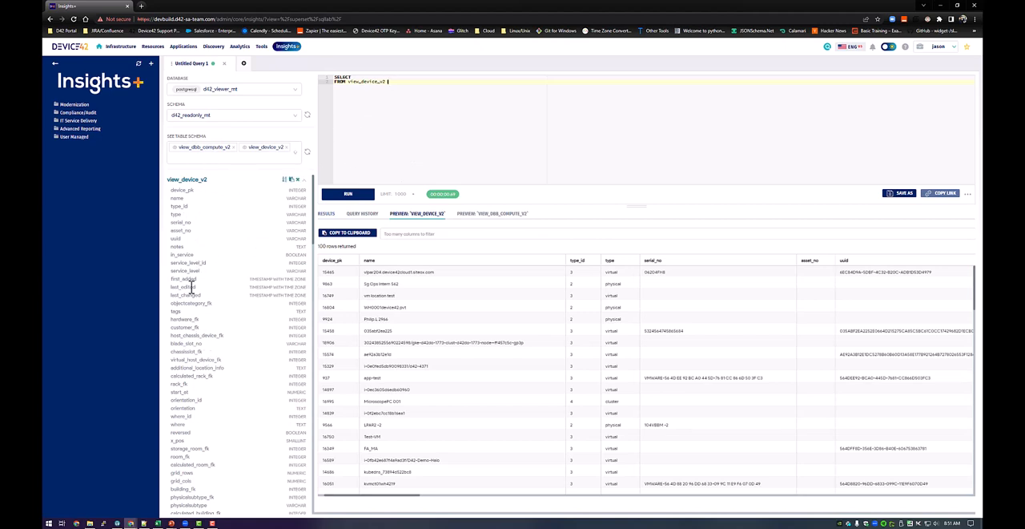
Add the columns name and type to the SELECT clause, each on its own line.
{"action": "scroll", "coordinate": [200, 382], "scroll_direction": "down", "scroll_amount": 3}
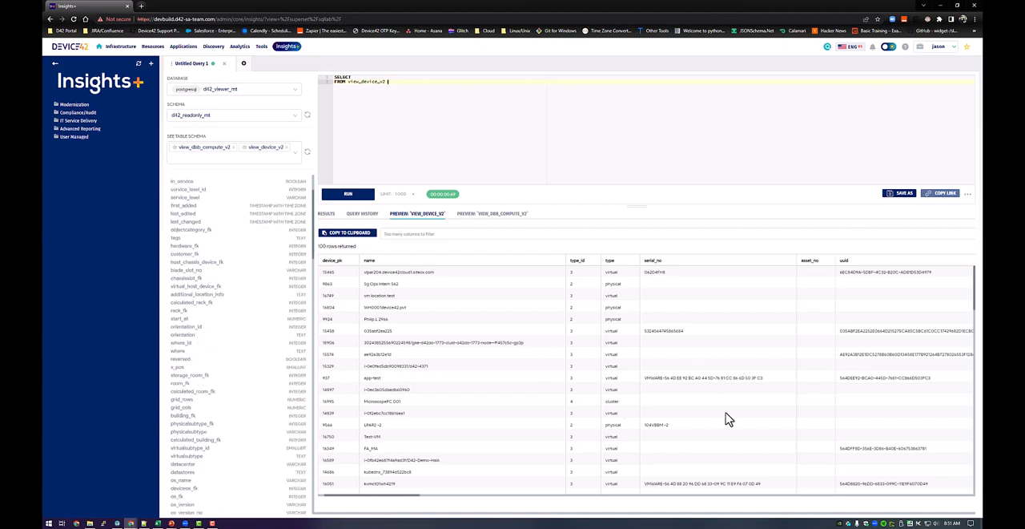
{"action": "left_click", "coordinate": [374, 78]}
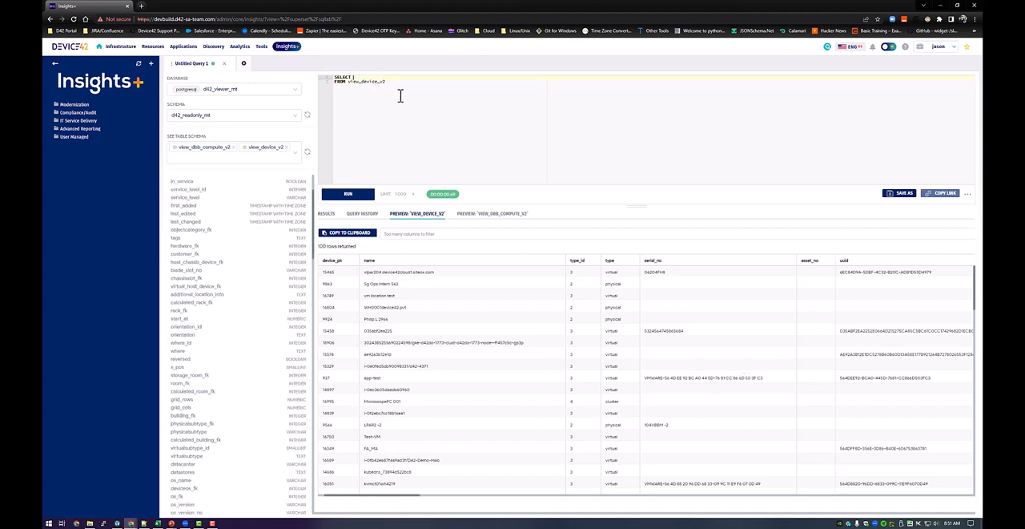
{"action": "type", "text": "name"}
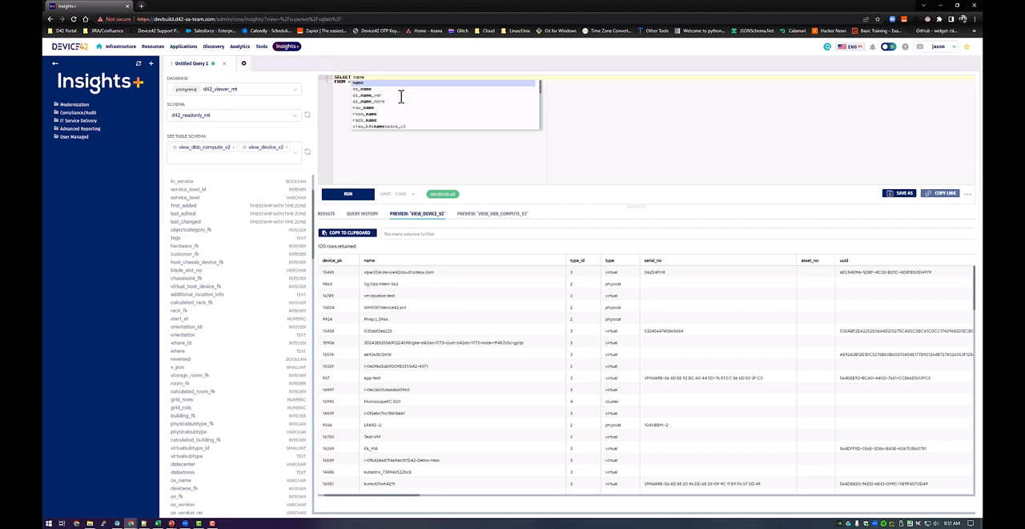
{"action": "key", "text": "Return"}
{"action": "key", "text": "Return"}
{"action": "key", "text": "Tab"}
{"action": "key", "text": "Tab"}
{"action": "key", "text": "Tab"}
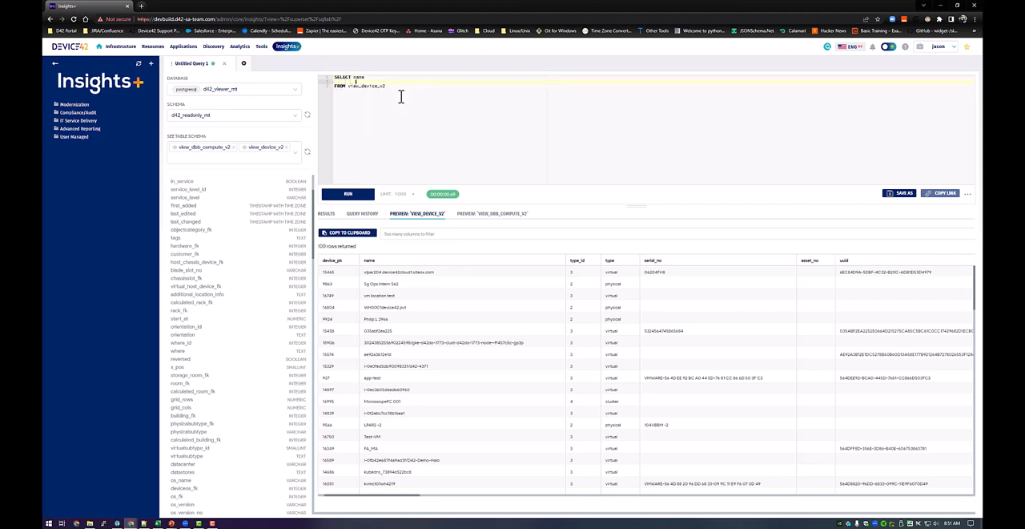
{"action": "type", "text": ",type"}
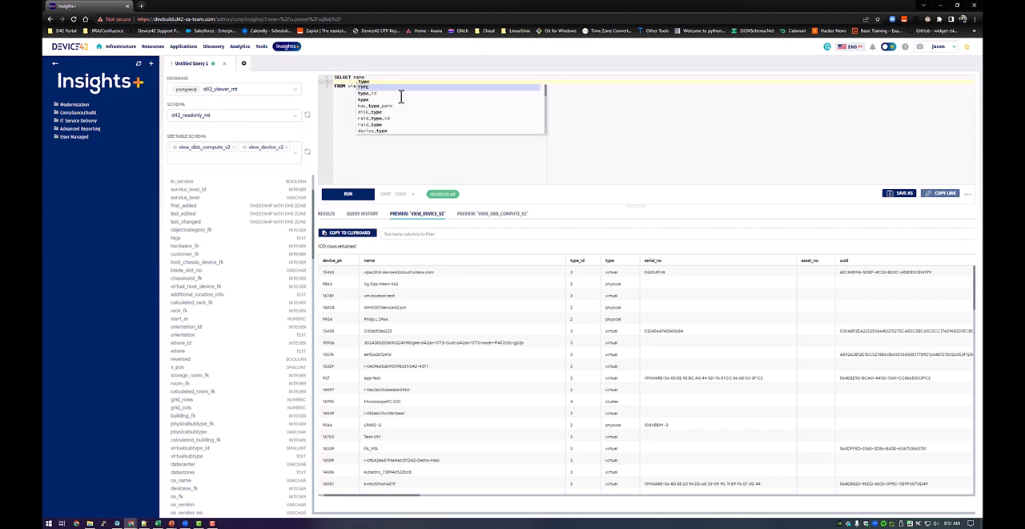
{"action": "key", "text": "Escape"}
Add the columns os_name and serial_no to the SELECT list, each on its own line.
{"action": "key", "text": "Return"}
{"action": "type", "text": ",os_name"}
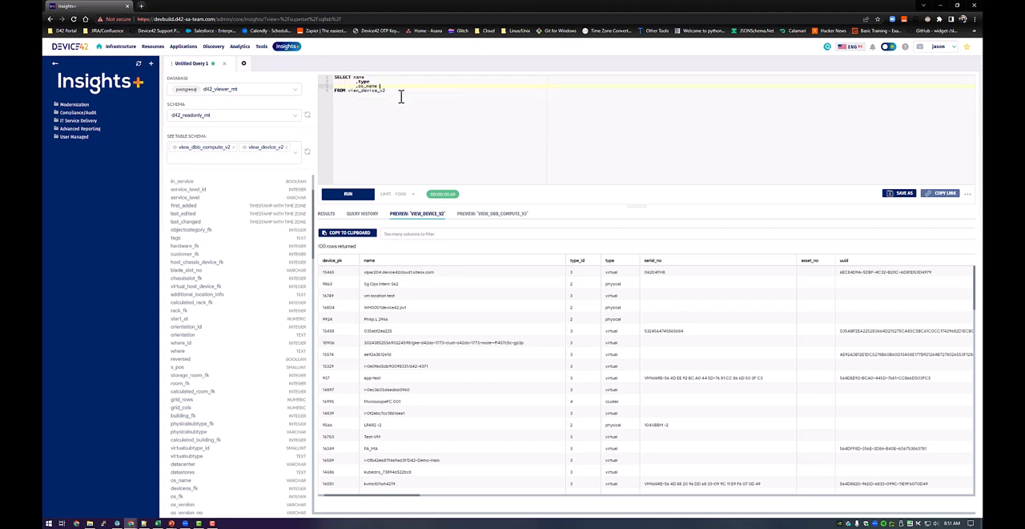
{"action": "key", "text": "Return"}
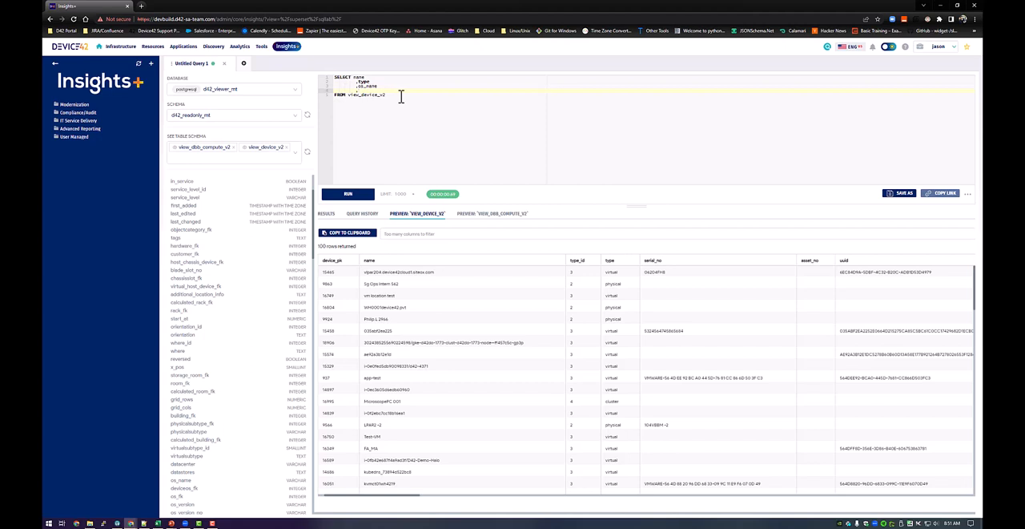
{"action": "type", "text": ",serial"}
{"action": "key", "text": "Return"}
{"action": "key", "text": "Return"}
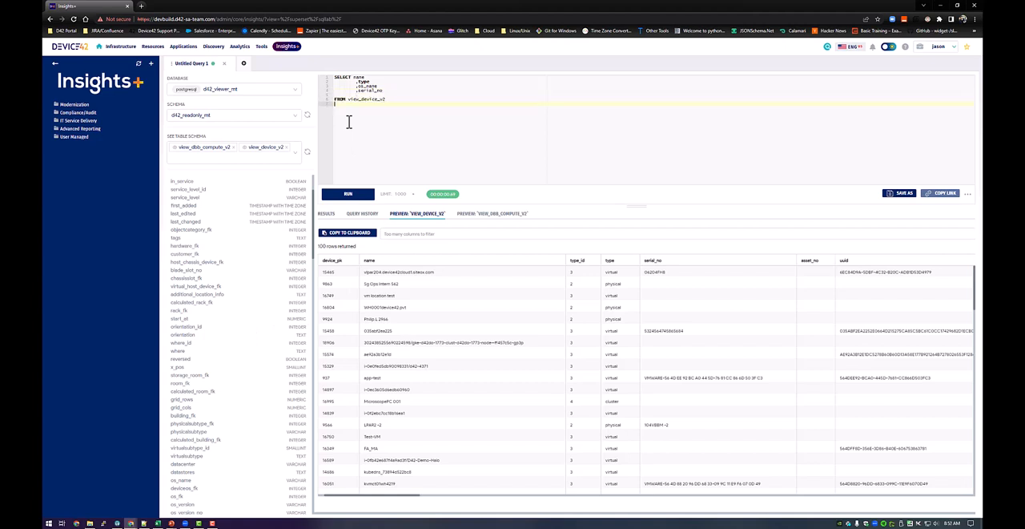
Add a LEFT JOIN to view_customer_v1 with the alias c below the FROM line.
{"action": "type", "text": "LEFT"}
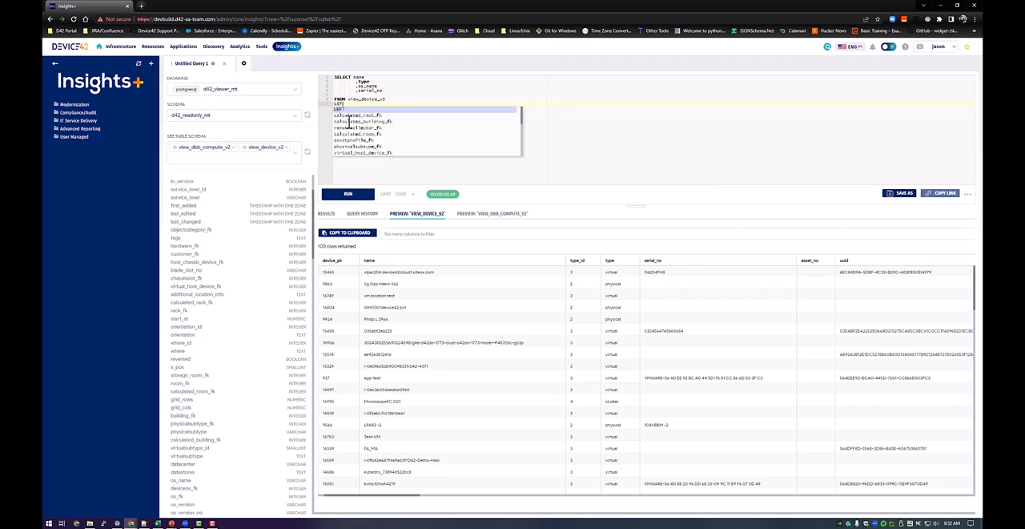
{"action": "type", "text": " JOIN view_cu"}
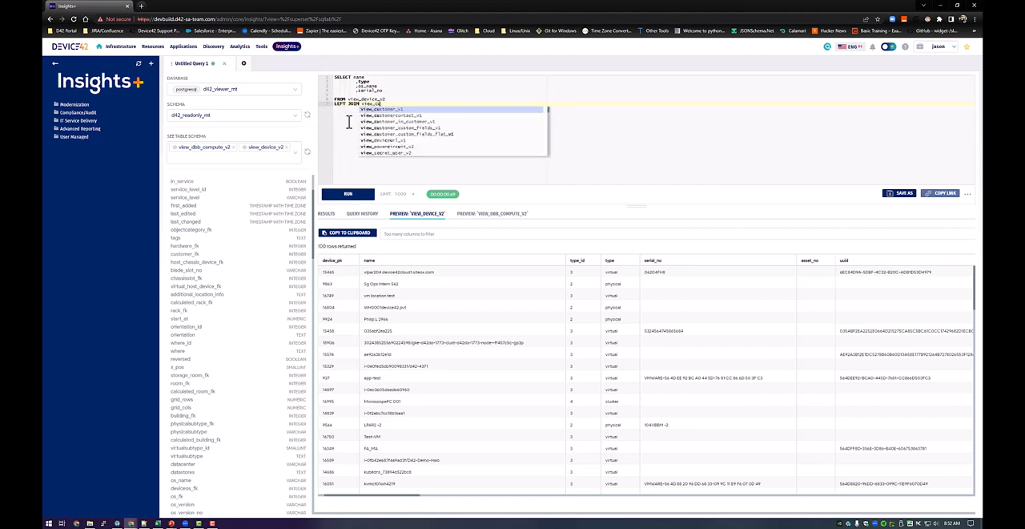
{"action": "key", "text": "Return"}
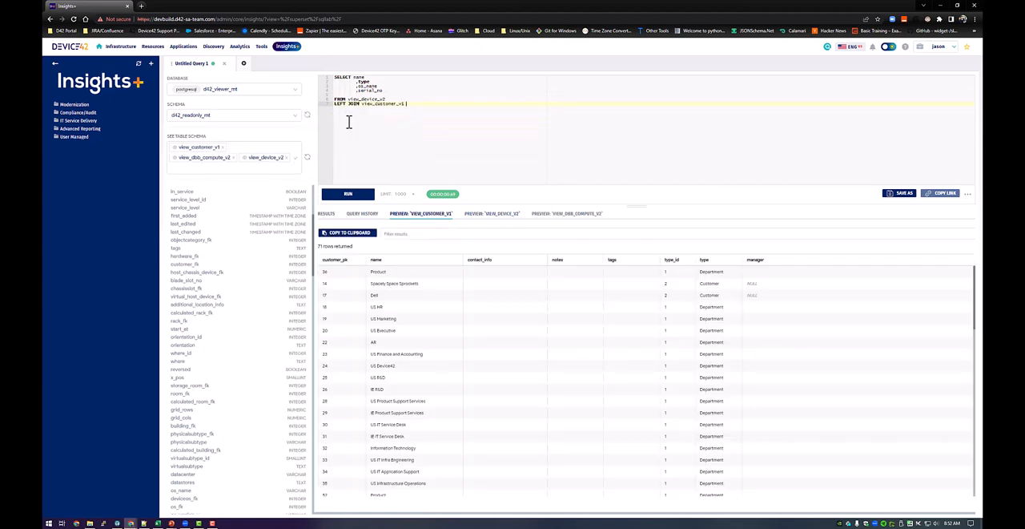
{"action": "type", "text": "c"}
{"action": "key", "text": "Escape"}
Set the join condition to ON c.customer_pk = d.customer_fk and give view_device_v2 the alias d.
{"action": "type", "text": "ON"}
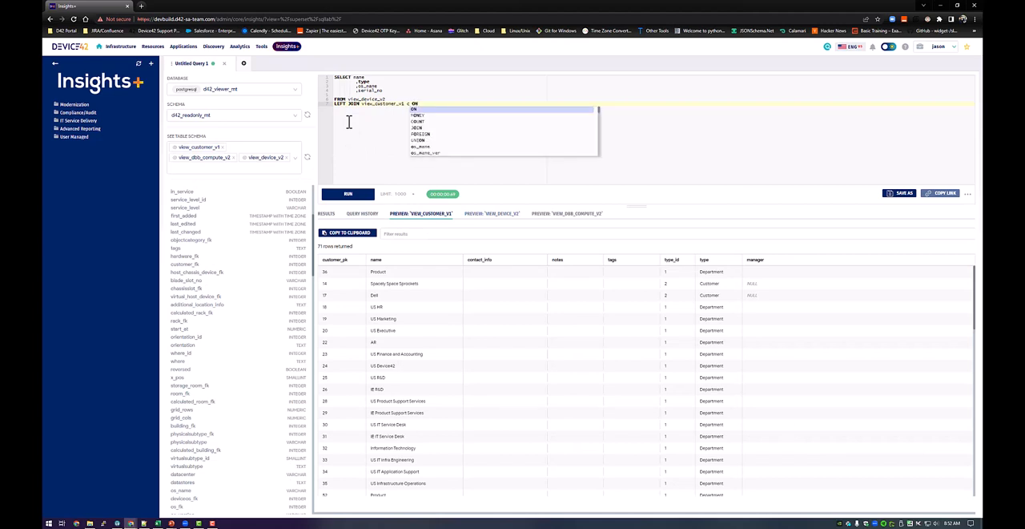
{"action": "type", "text": " c.c"}
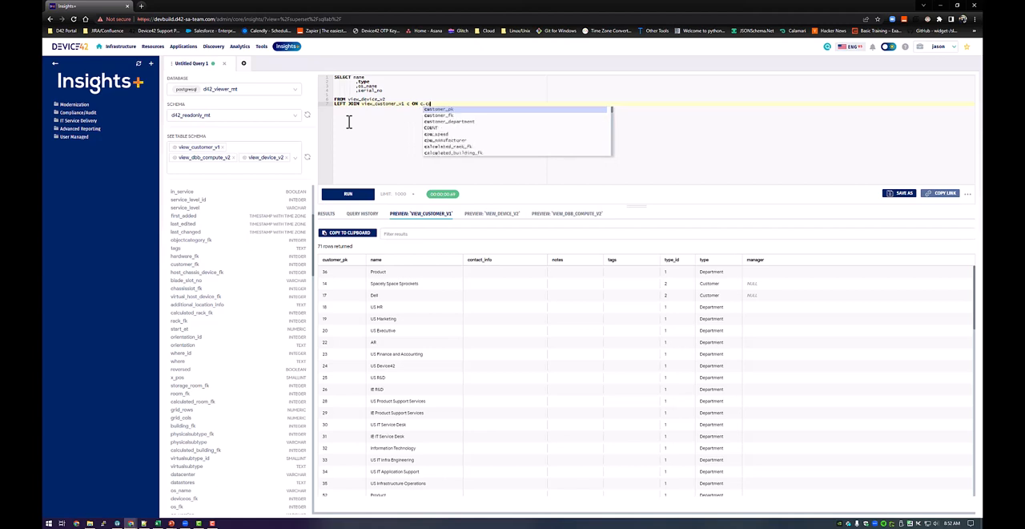
{"action": "type", "text": "ustor"}
{"action": "scroll", "coordinate": [254, 288], "scroll_direction": "up", "scroll_amount": 4}
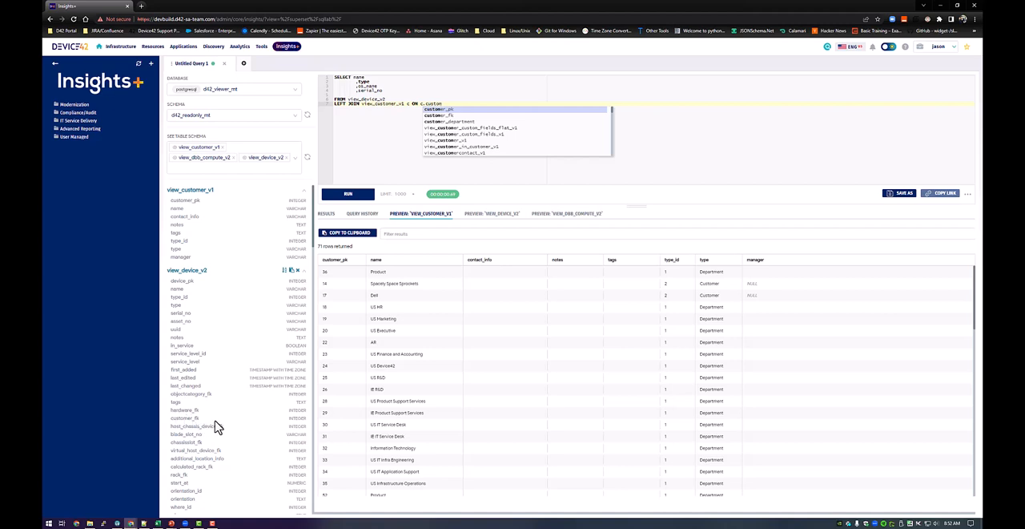
{"action": "left_click", "coordinate": [450, 109]}
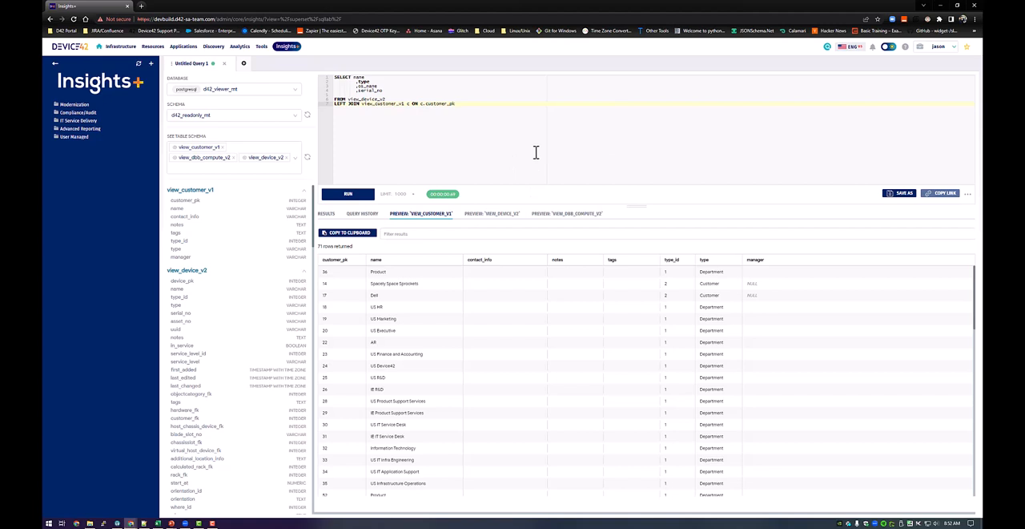
{"action": "type", "text": "= d d"}
{"action": "key", "text": "Down"}
{"action": "type", "text": ".c"}
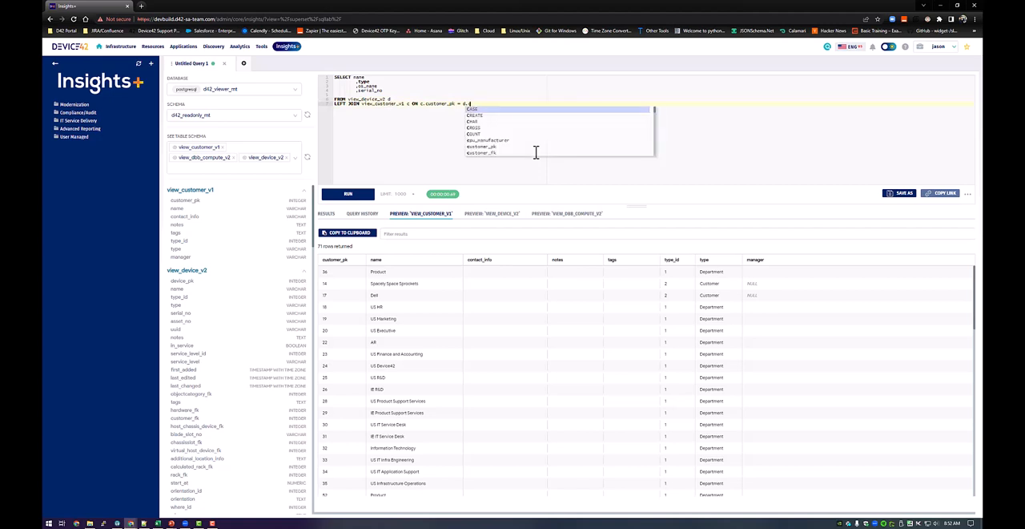
{"action": "type", "text": "ustomer_fk"}
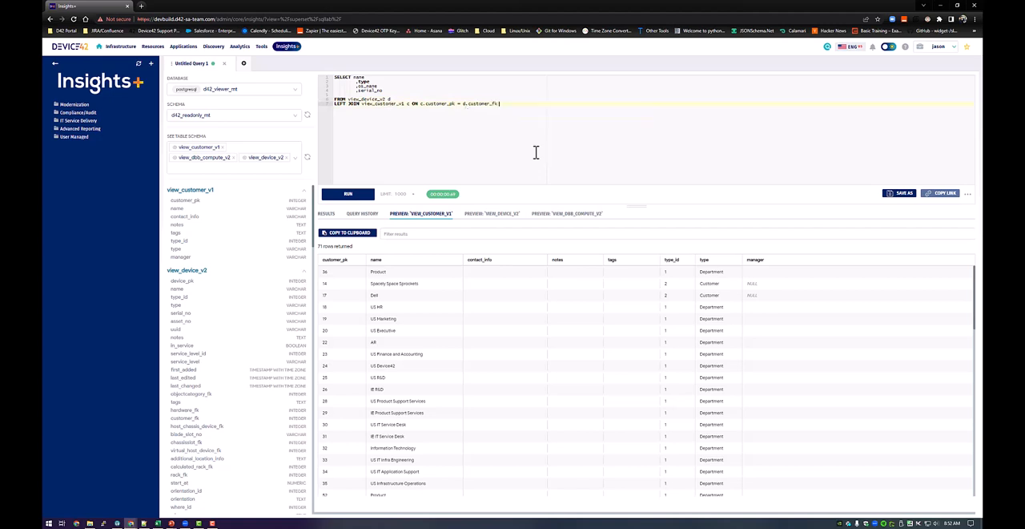
Prefix the selected columns name, type, os_name and serial_no with the alias d.
{"action": "left_click", "coordinate": [359, 92]}
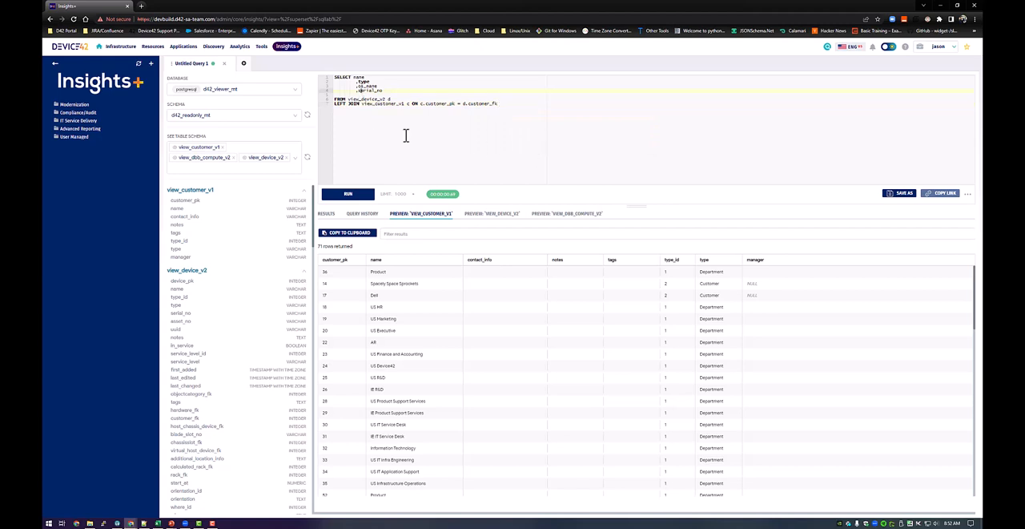
{"action": "type", "text": "d."}
{"action": "key", "text": "Escape"}
{"action": "key", "text": "Up"}
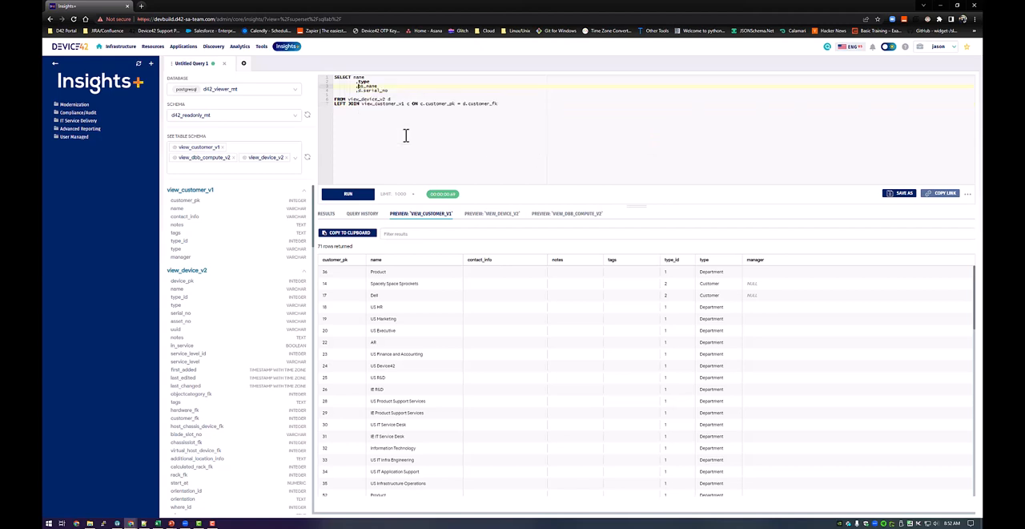
{"action": "type", "text": "d"}
{"action": "type", "text": "."}
{"action": "key", "text": "Escape"}
{"action": "key", "text": "Up"}
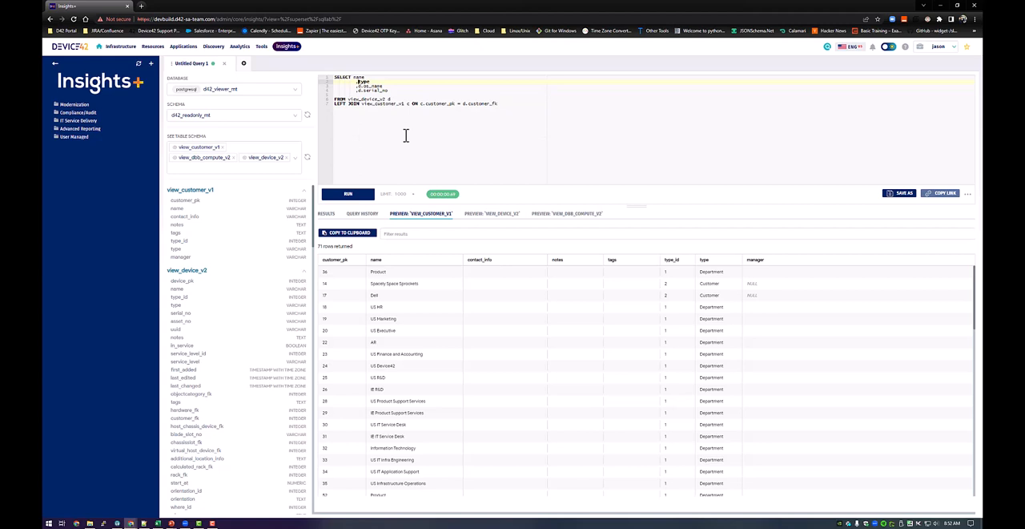
{"action": "type", "text": "d.d."}
Add c.name to the SELECT list with the column label "Customer".
{"action": "key", "text": "Down"}
{"action": "key", "text": "Down"}
{"action": "key", "text": "Down"}
{"action": "key", "text": "Up"}
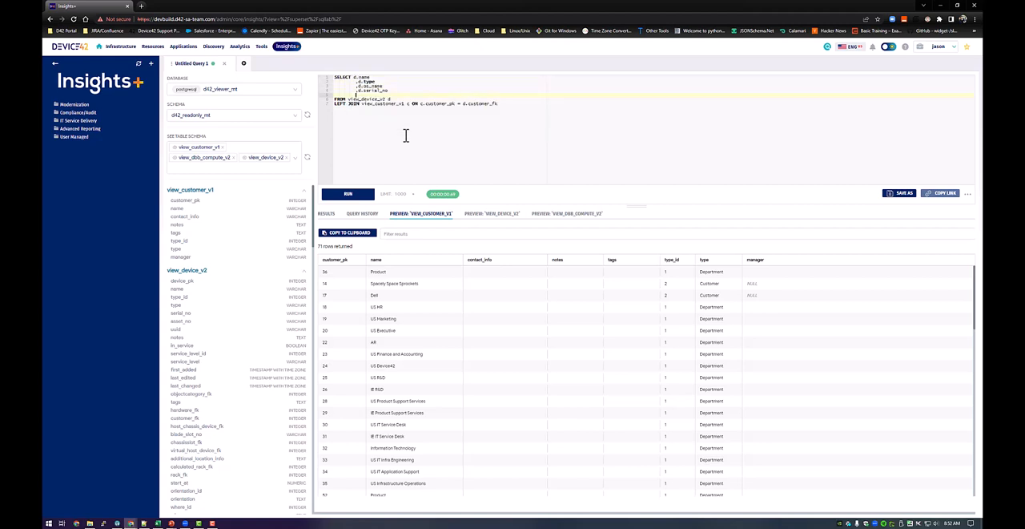
{"action": "type", "text": ",c.name"}
{"action": "type", "text": "\"customer"}
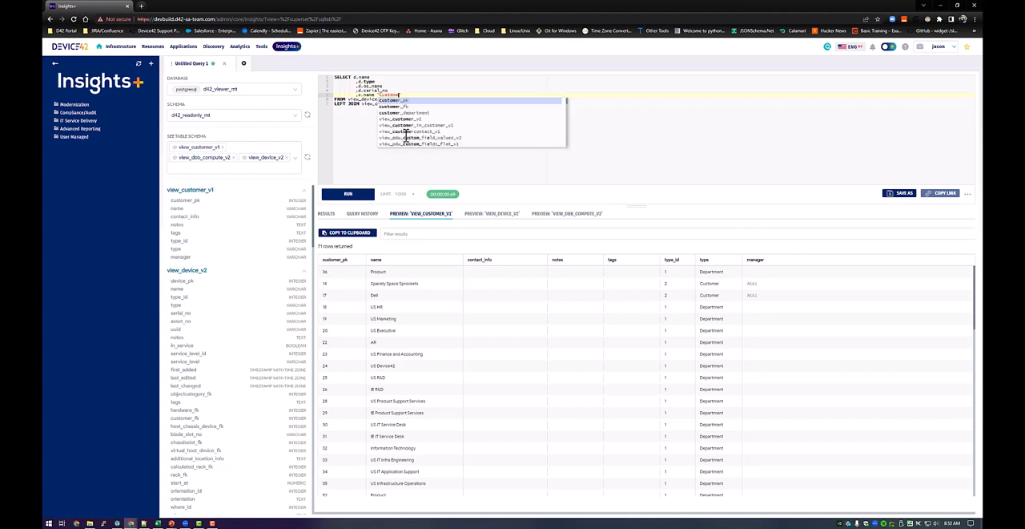
{"action": "key", "text": "Escape"}
Give the d.name column the label "Device".
{"action": "key", "text": "Up"}
{"action": "key", "text": "Up"}
{"action": "key", "text": "Up"}
{"action": "key", "text": "Up"}
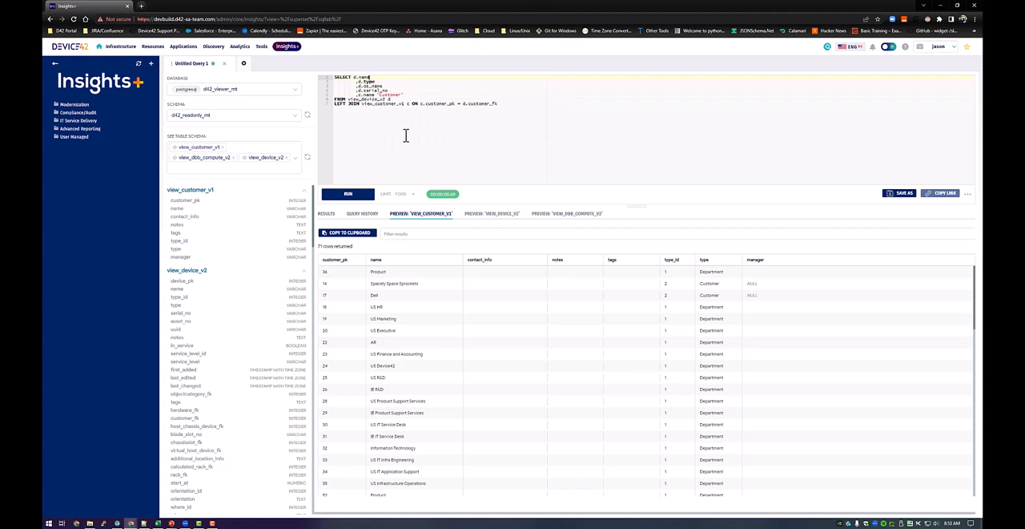
{"action": "type", "text": "\"Device"}
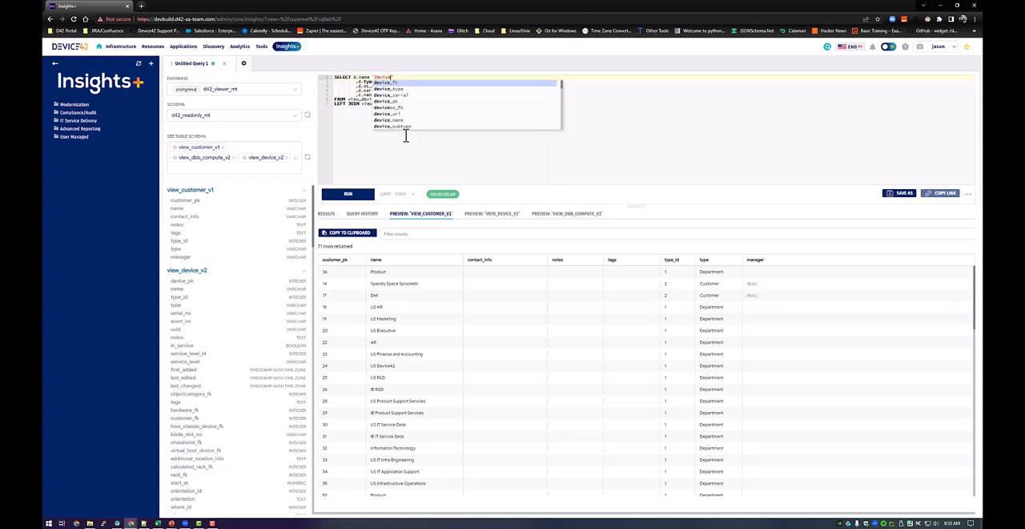
{"action": "key", "text": "Escape"}
Run the joined device and customer query and look across its result columns.
{"action": "left_click", "coordinate": [340, 196]}
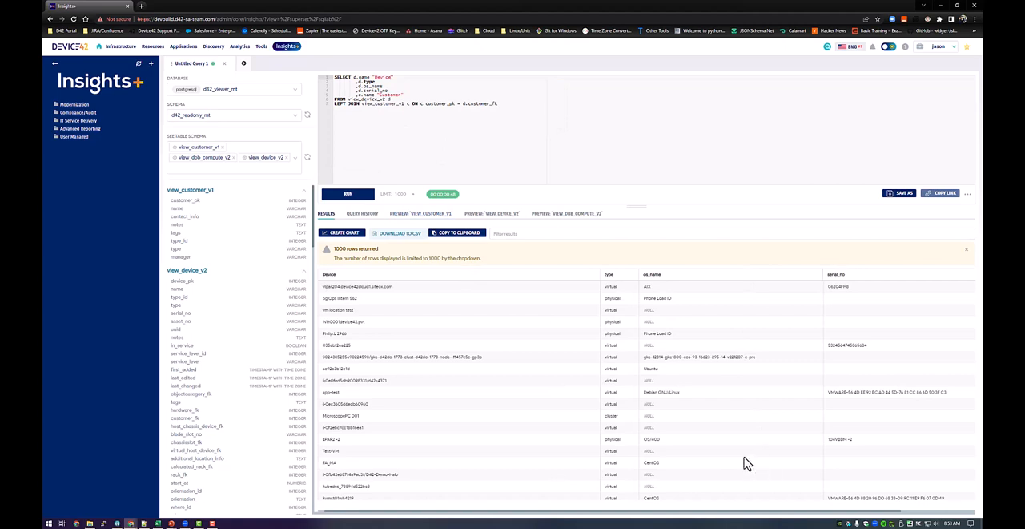
{"action": "left_click_drag", "start_coordinate": [389, 511], "coordinate": [627, 525]}
{"action": "left_click_drag", "start_coordinate": [152, 482], "coordinate": [156, 471]}
{"action": "left_click", "coordinate": [467, 126]}
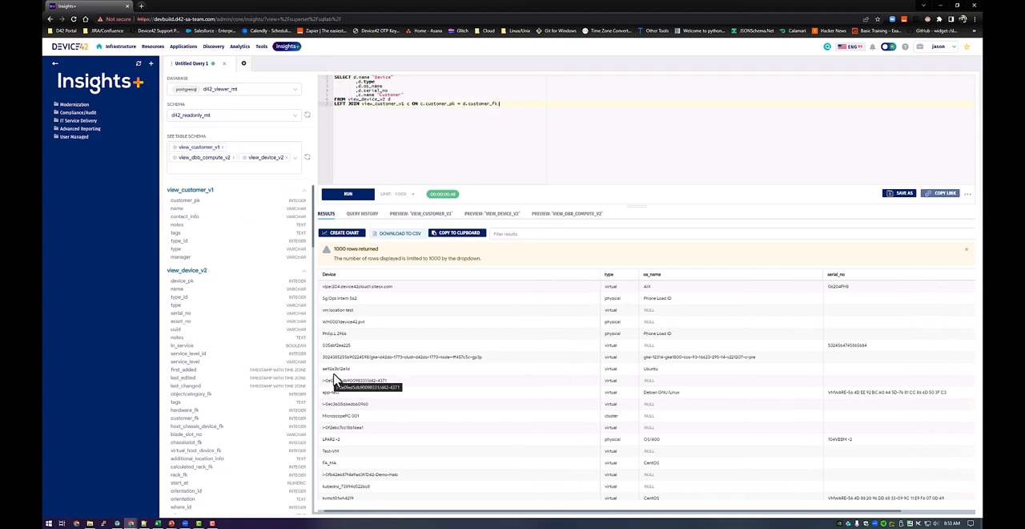
Start creating a chart from the query results and select the suggested name for the new dataset.
{"action": "left_click", "coordinate": [345, 240]}
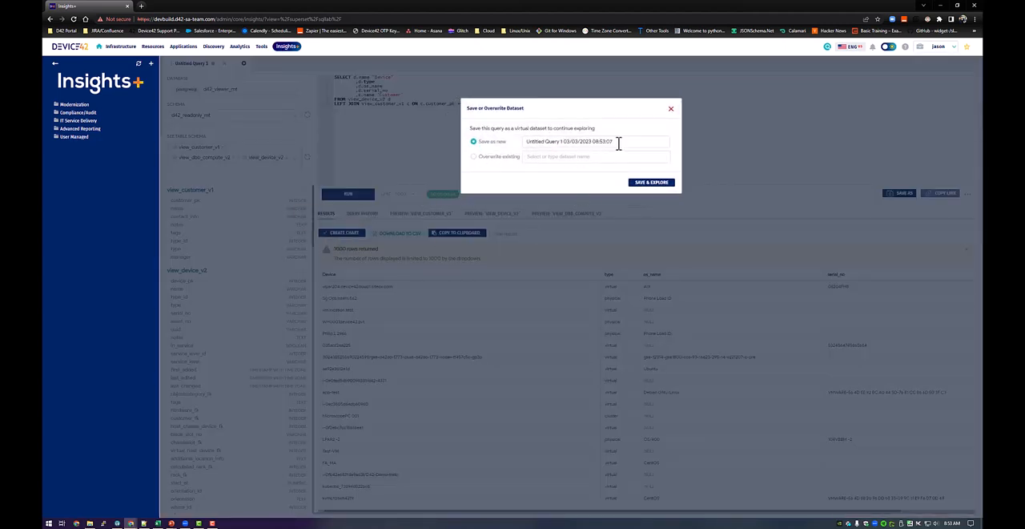
{"action": "left_click_drag", "start_coordinate": [618, 142], "coordinate": [507, 169]}
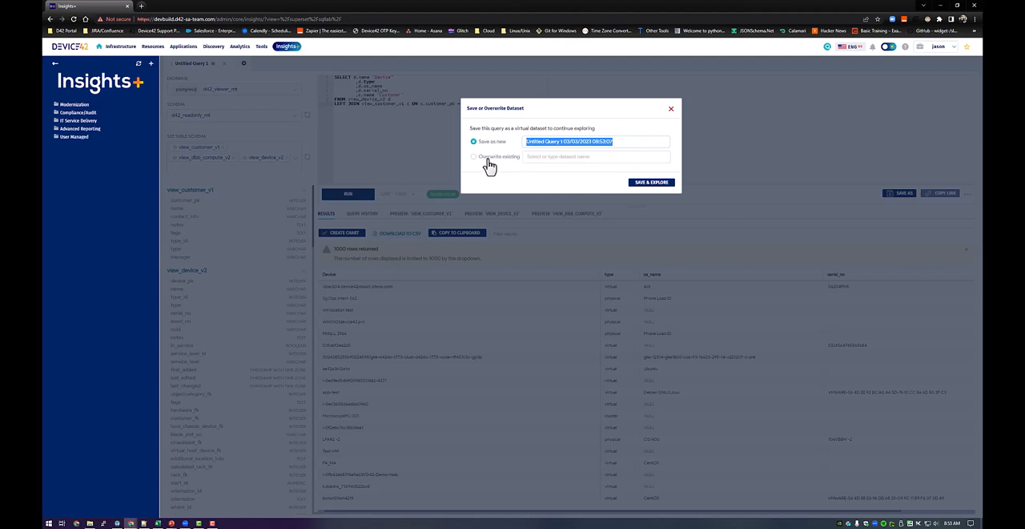
{"action": "left_click", "coordinate": [486, 160]}
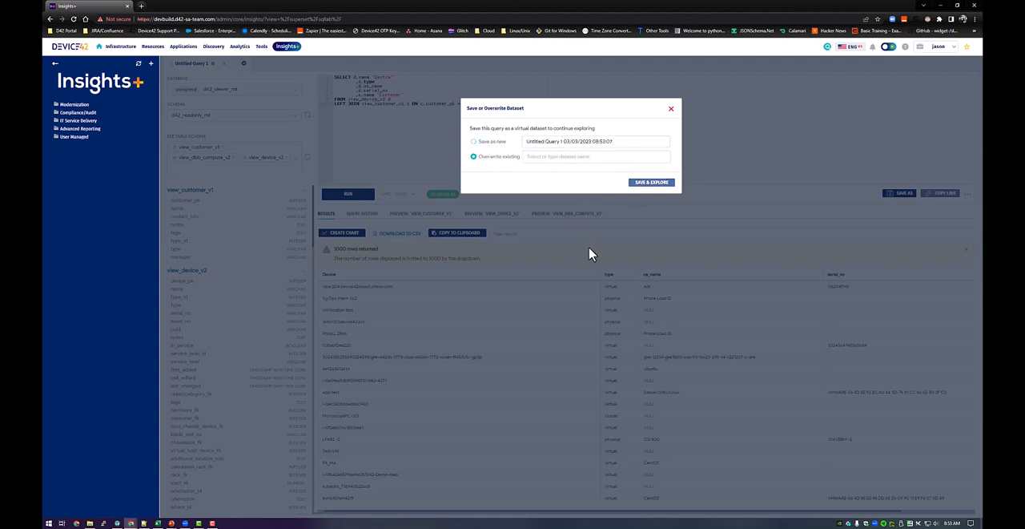
{"action": "type", "text": "Inva"}
{"action": "key", "text": "BackSpace"}
{"action": "key", "text": "BackSpace"}
{"action": "key", "text": "BackSpace"}
{"action": "key", "text": "BackSpace"}
Save the query as a new virtual dataset named "Device" and continue to exploring it.
{"action": "left_click", "coordinate": [473, 143]}
{"action": "left_click_drag", "start_coordinate": [618, 145], "coordinate": [521, 141]}
{"action": "type", "text": "I"}
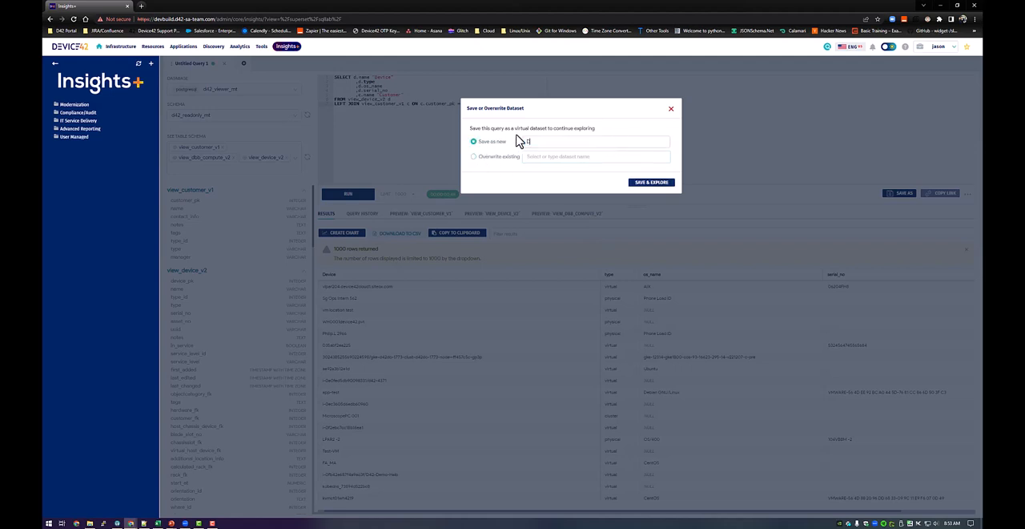
{"action": "type", "text": "evices"}
{"action": "left_click", "coordinate": [637, 185]}
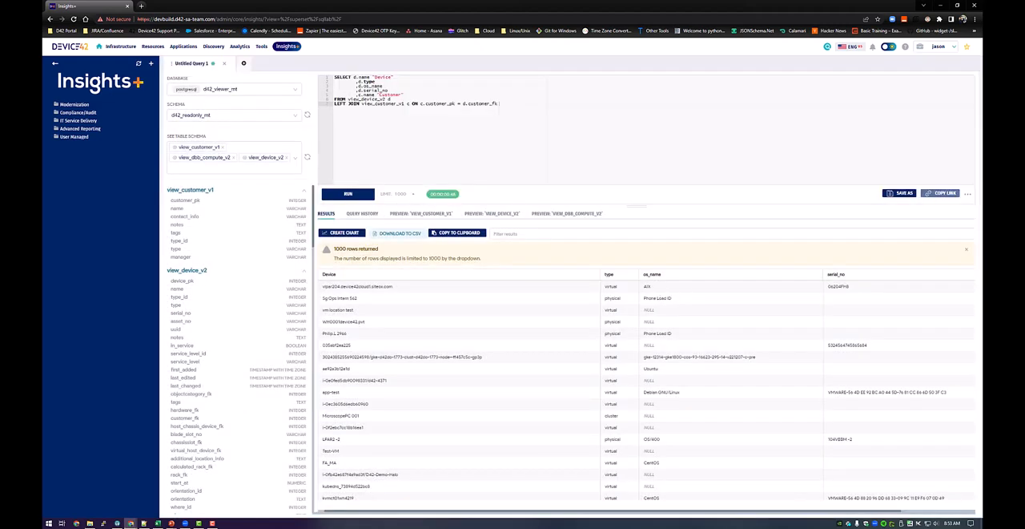
Return to the Insights+ home page and start creating a new chart from there.
{"action": "left_click", "coordinate": [105, 88]}
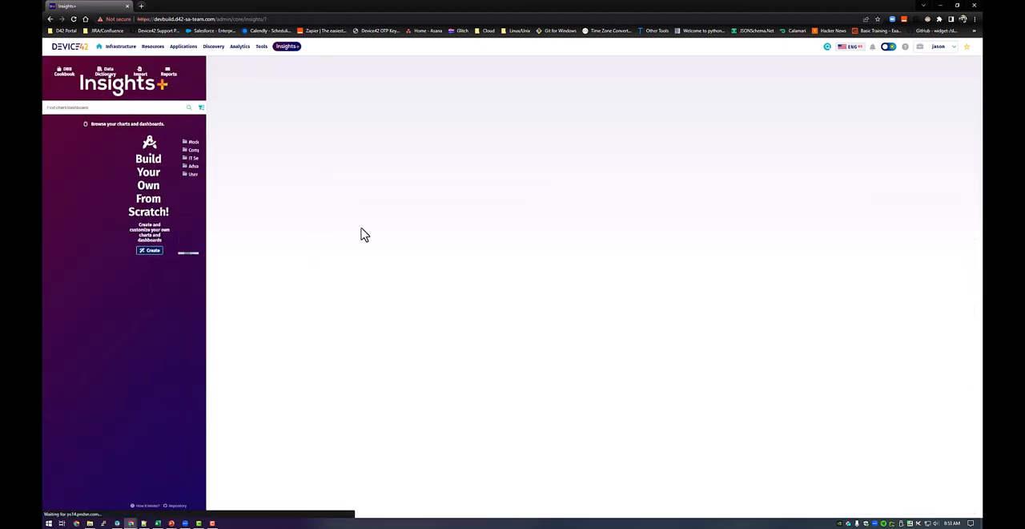
{"action": "left_click", "coordinate": [467, 243]}
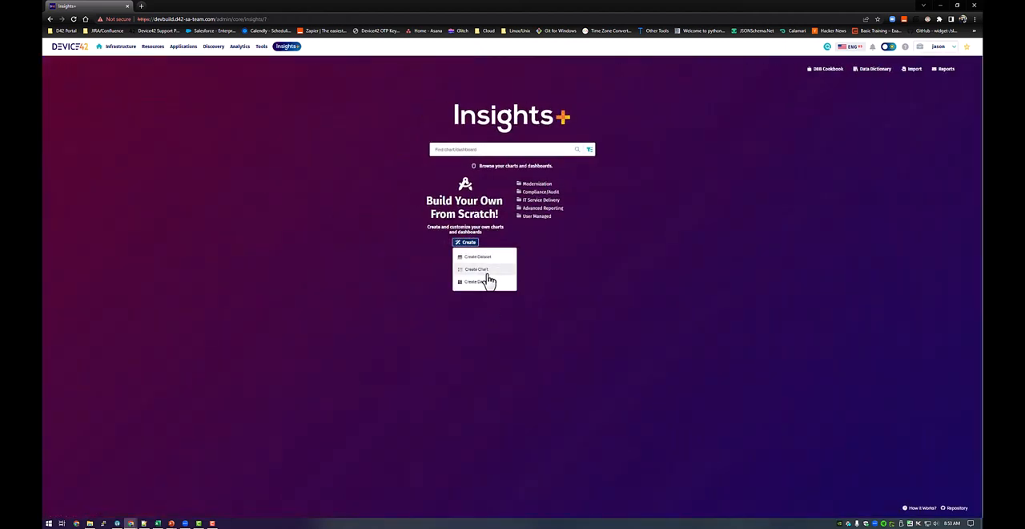
{"action": "left_click", "coordinate": [483, 282]}
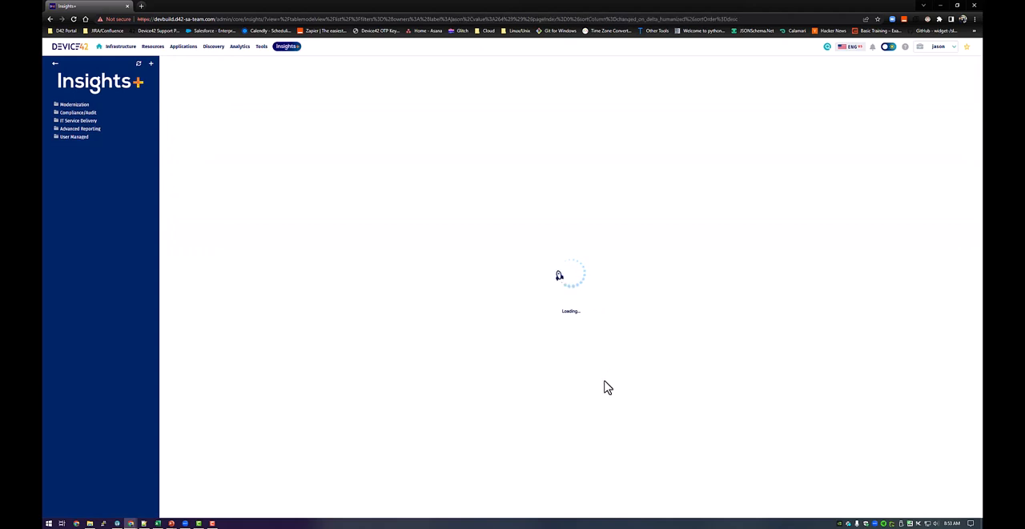
Clear the owner filter on the dataset list and search all datasets for "inventory".
{"action": "left_click", "coordinate": [200, 98]}
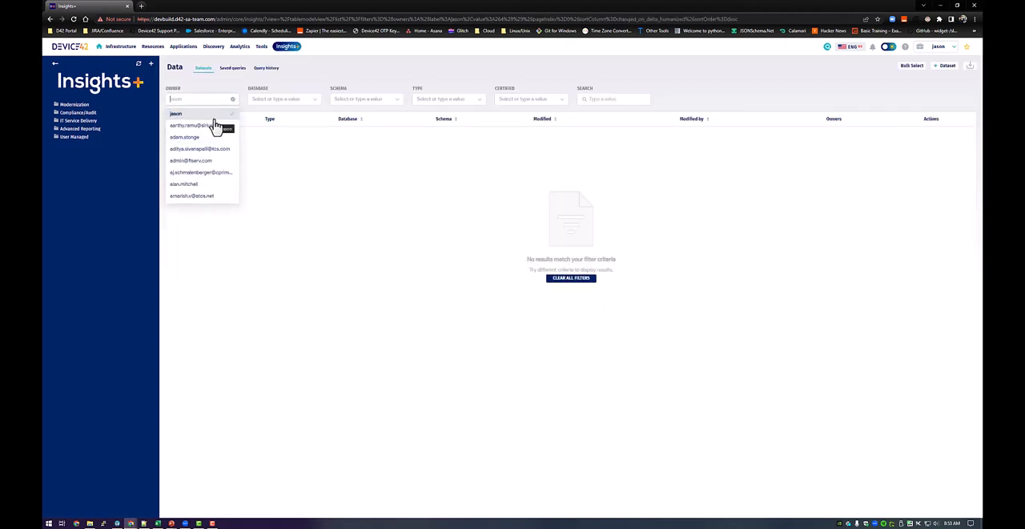
{"action": "left_click", "coordinate": [233, 102]}
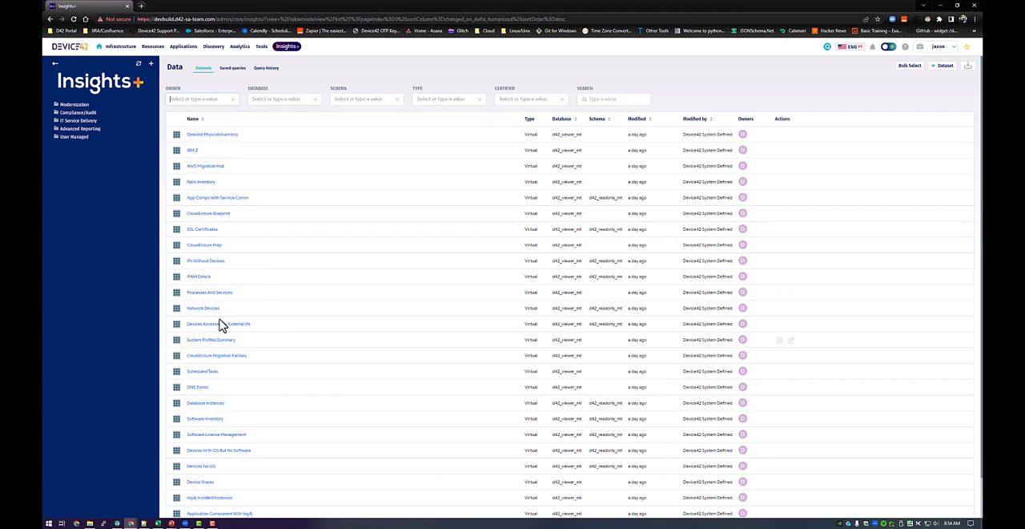
{"action": "scroll", "coordinate": [253, 305], "scroll_direction": "down", "scroll_amount": 1}
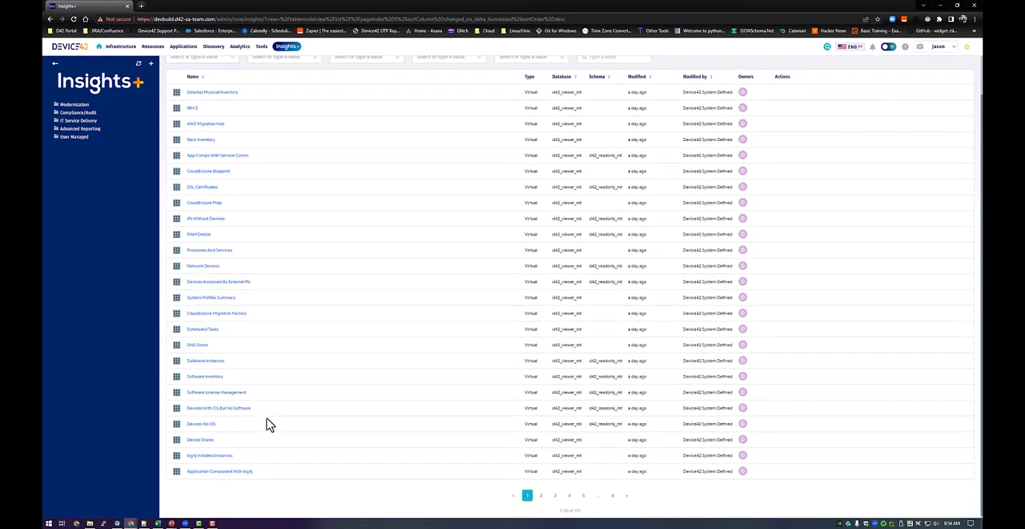
{"action": "scroll", "coordinate": [248, 424], "scroll_direction": "up", "scroll_amount": 1}
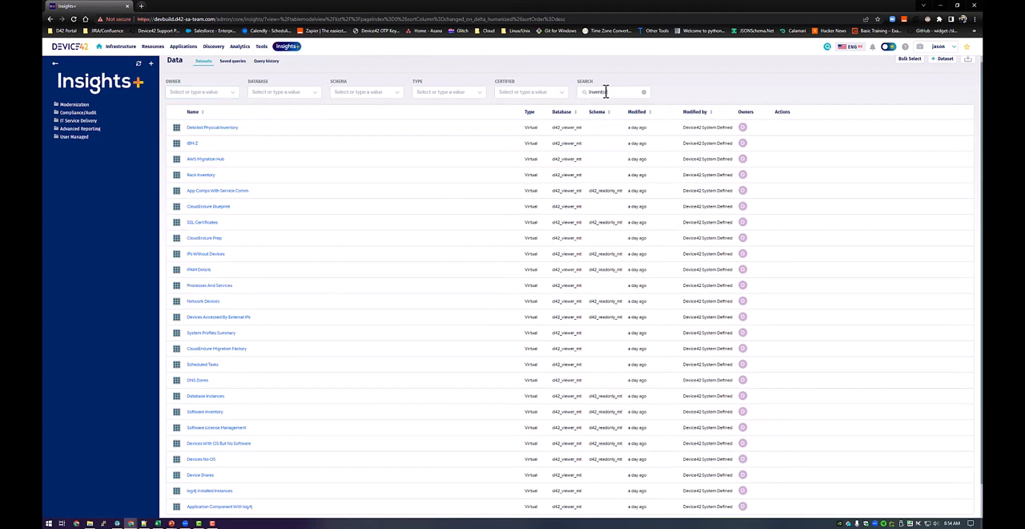
{"action": "type", "text": "ry"}
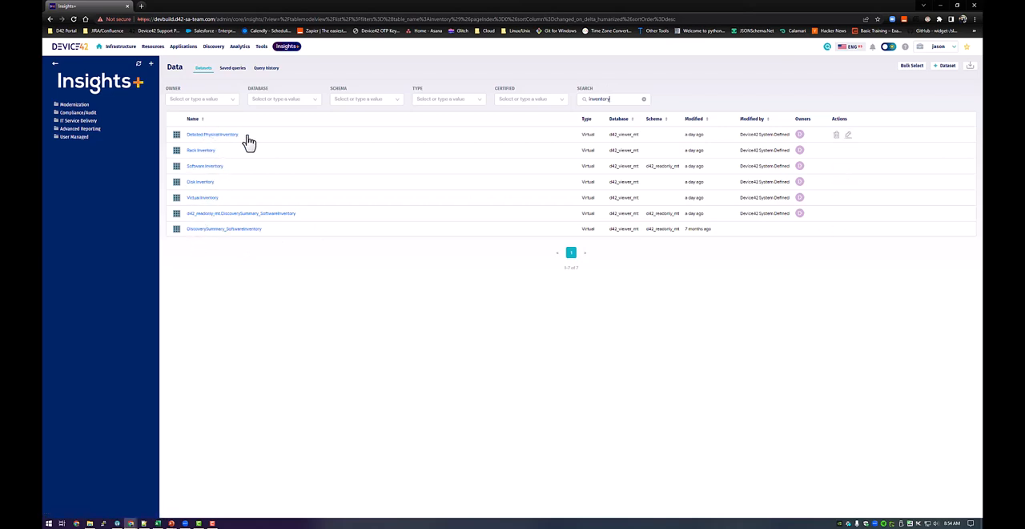
Search the datasets for "compute" instead and open the Compute Location dataset as the chart's source.
{"action": "left_click", "coordinate": [644, 99]}
{"action": "type", "text": "compute"}
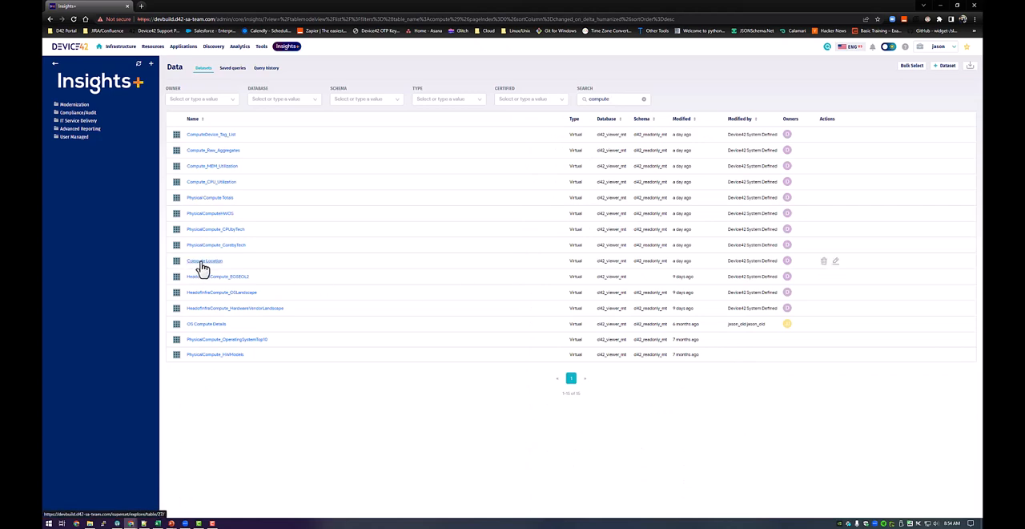
{"action": "left_click", "coordinate": [203, 262]}
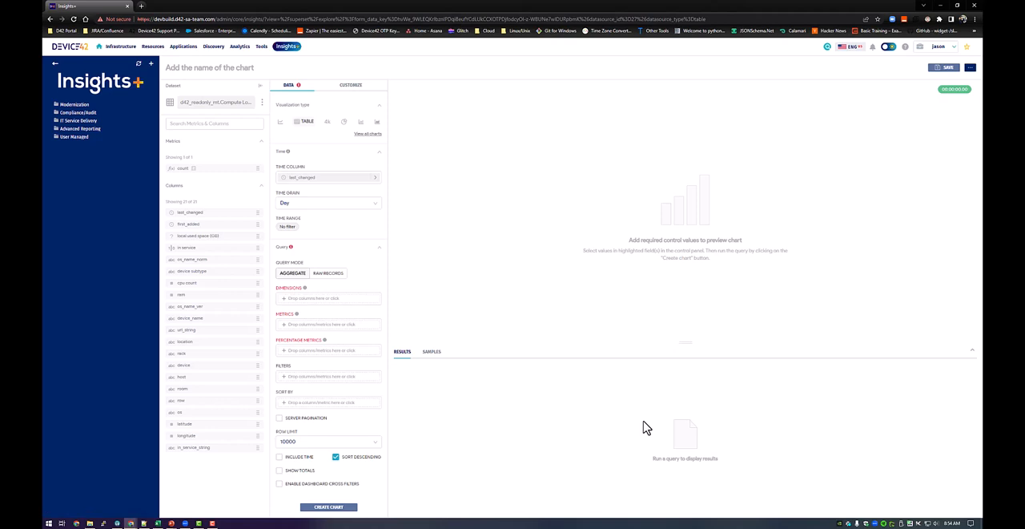
View the Compute Location dataset in SQL Lab, running the query there, and return to the chart builder.
{"action": "left_click", "coordinate": [262, 107]}
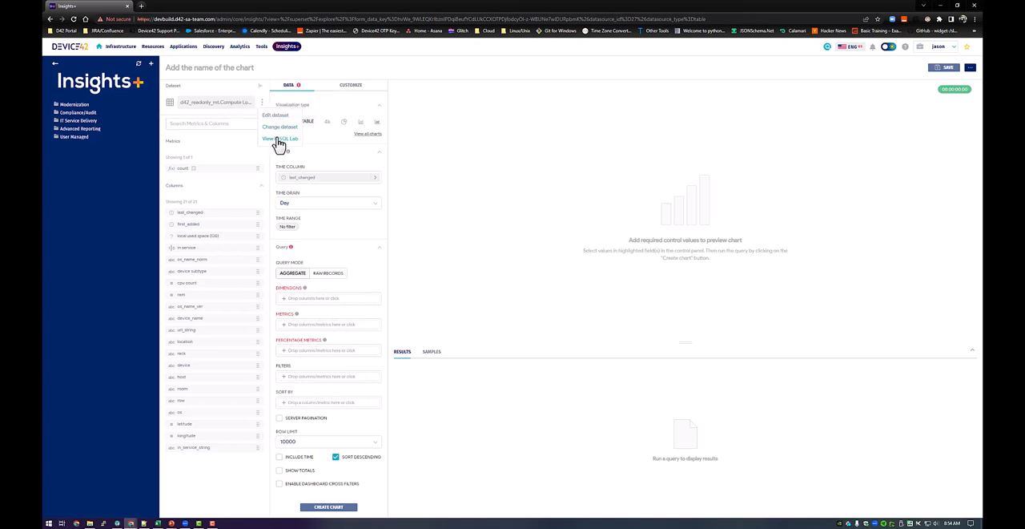
{"action": "left_click", "coordinate": [279, 141]}
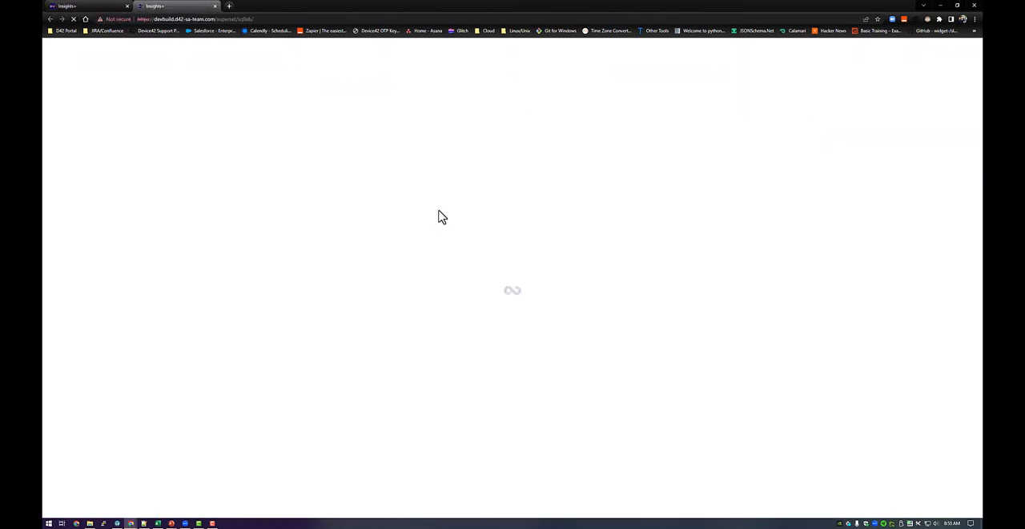
{"action": "left_click", "coordinate": [240, 182]}
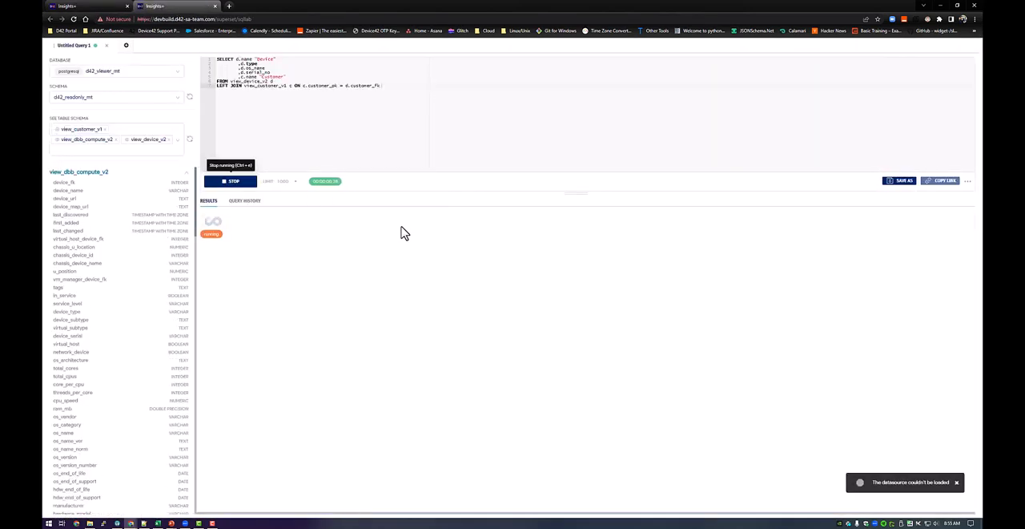
{"action": "left_click", "coordinate": [98, 8]}
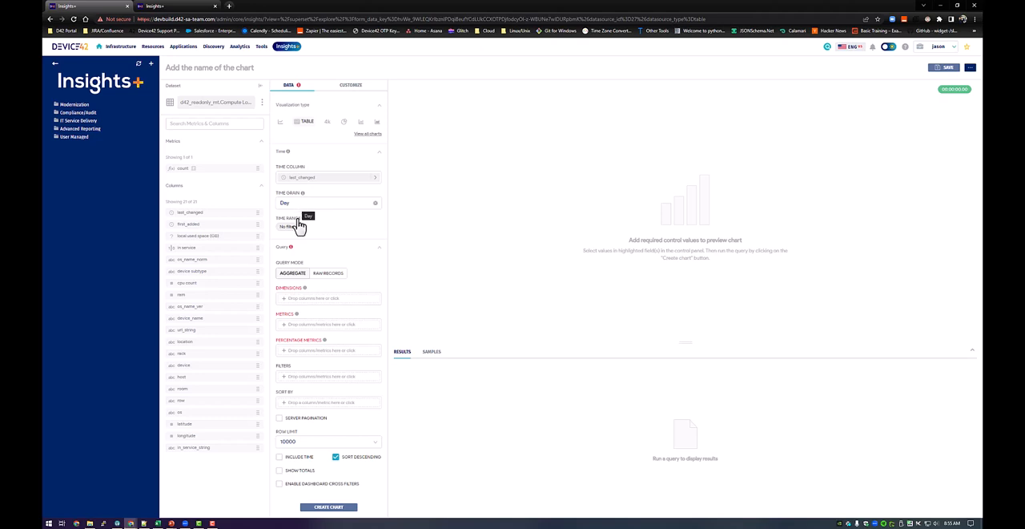
Change the chart's time column to first_added and save the choice.
{"action": "left_click", "coordinate": [312, 179]}
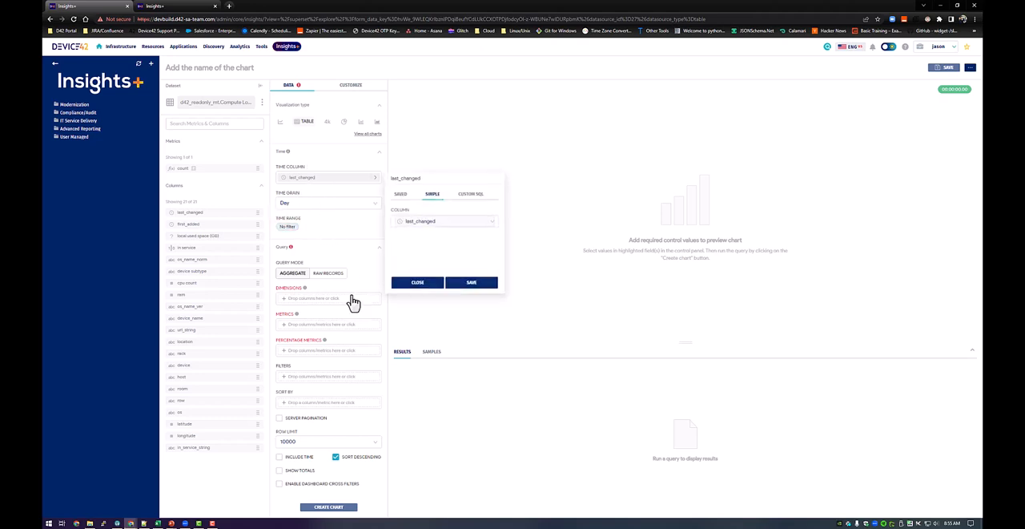
{"action": "left_click", "coordinate": [428, 224]}
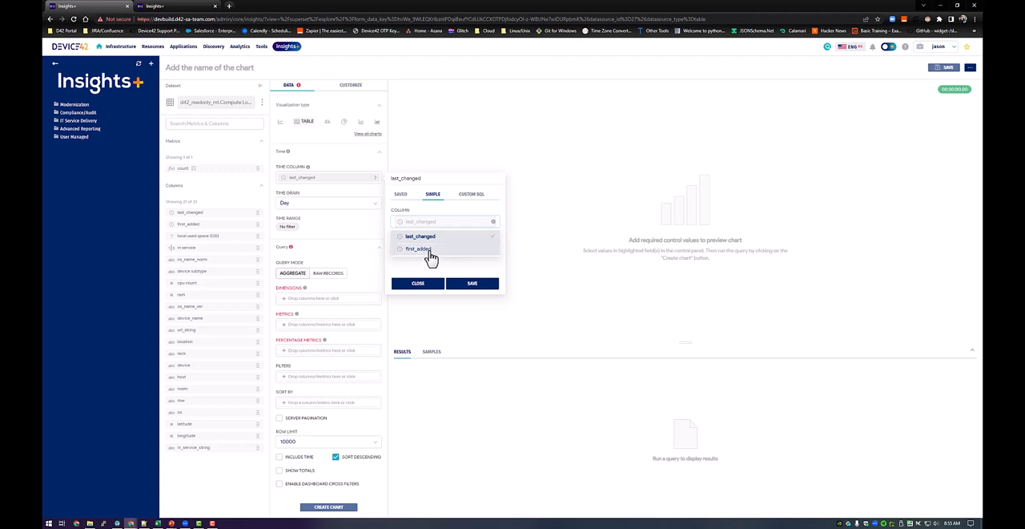
{"action": "left_click", "coordinate": [433, 252]}
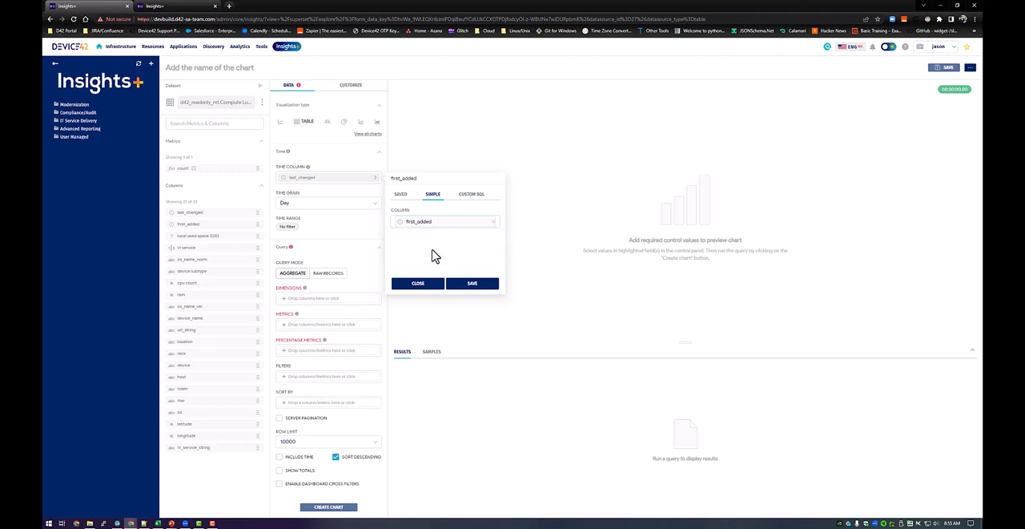
{"action": "left_click", "coordinate": [469, 286]}
Examine the range types available for the chart's time range, including the Advanced configuration, without applying any.
{"action": "left_click", "coordinate": [295, 233]}
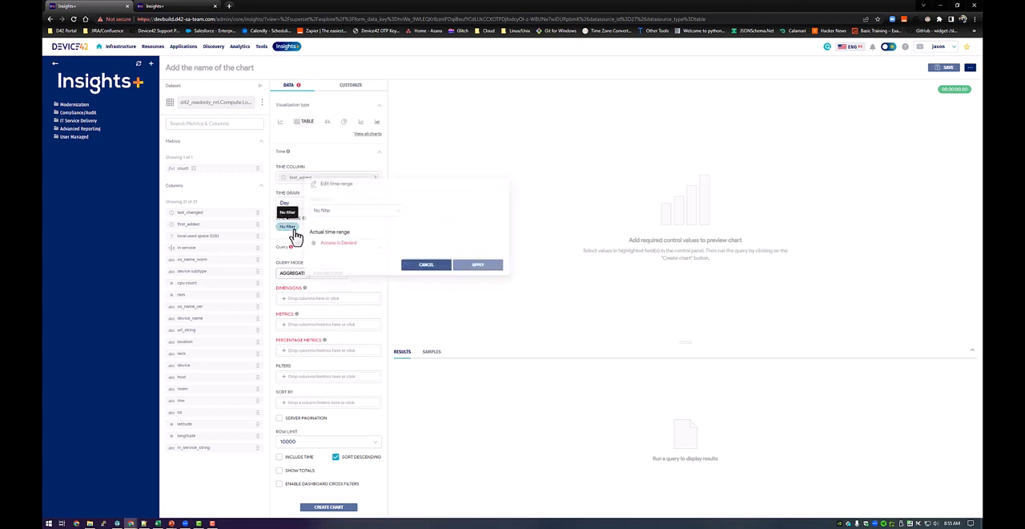
{"action": "left_click", "coordinate": [396, 211]}
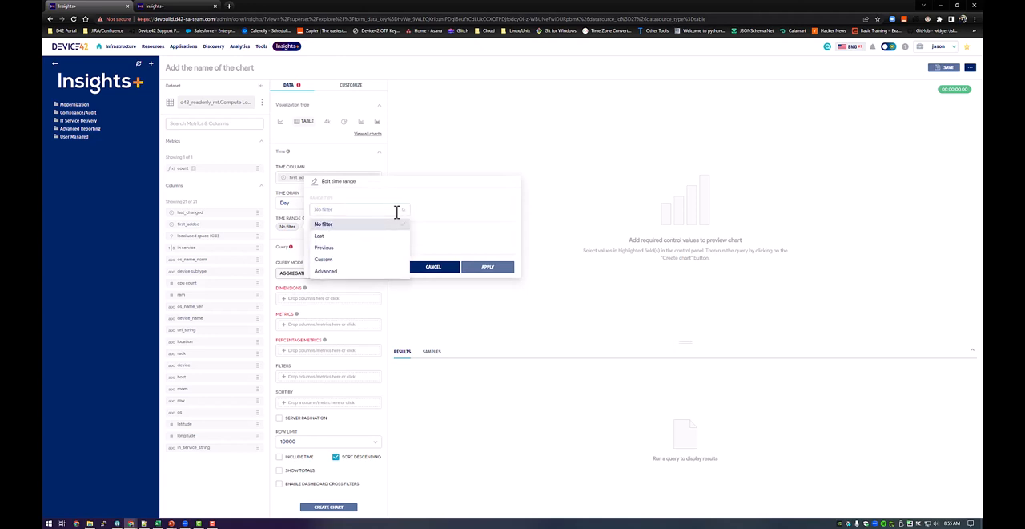
{"action": "left_click", "coordinate": [360, 272]}
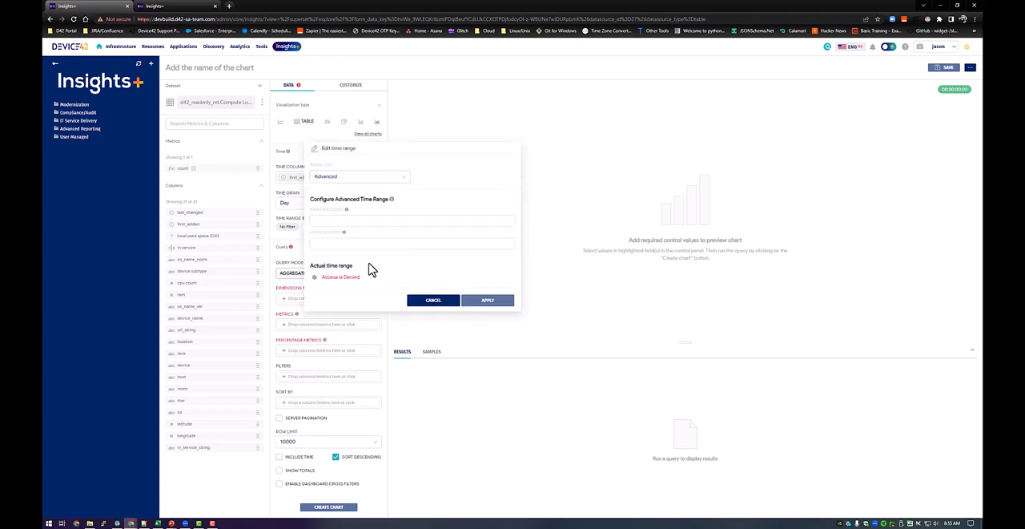
{"action": "left_click", "coordinate": [373, 224]}
{"action": "left_click", "coordinate": [393, 178]}
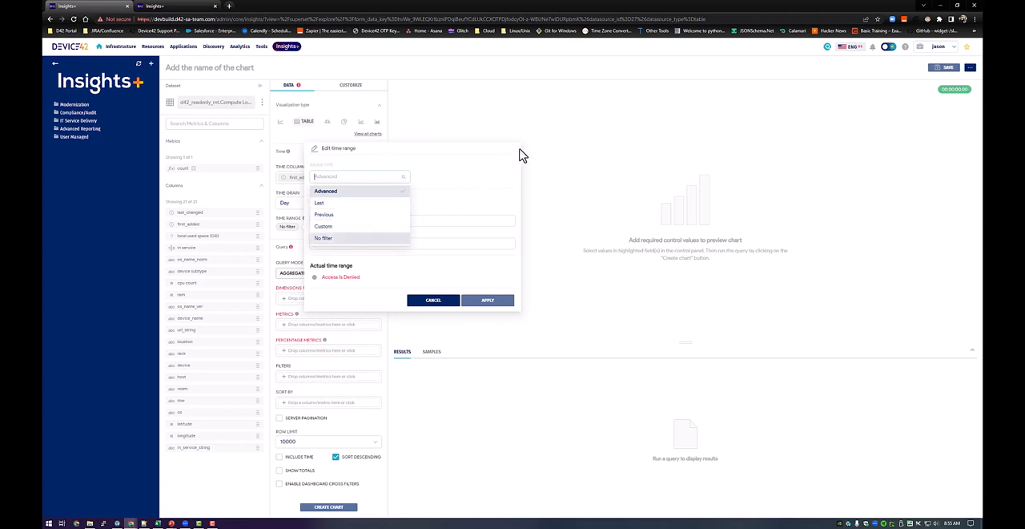
{"action": "left_click", "coordinate": [449, 305]}
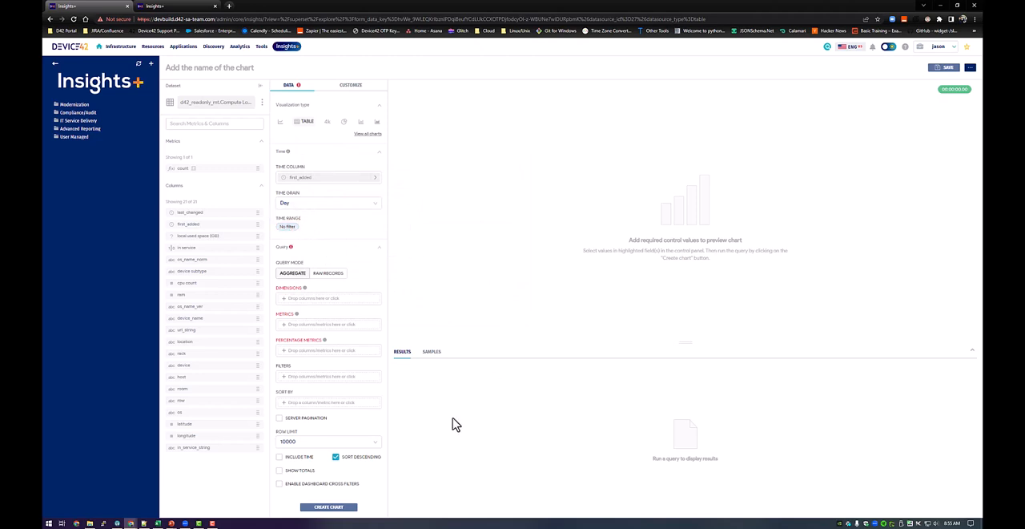
Change the chart's visualization type to Pie Chart.
{"action": "left_click", "coordinate": [344, 124]}
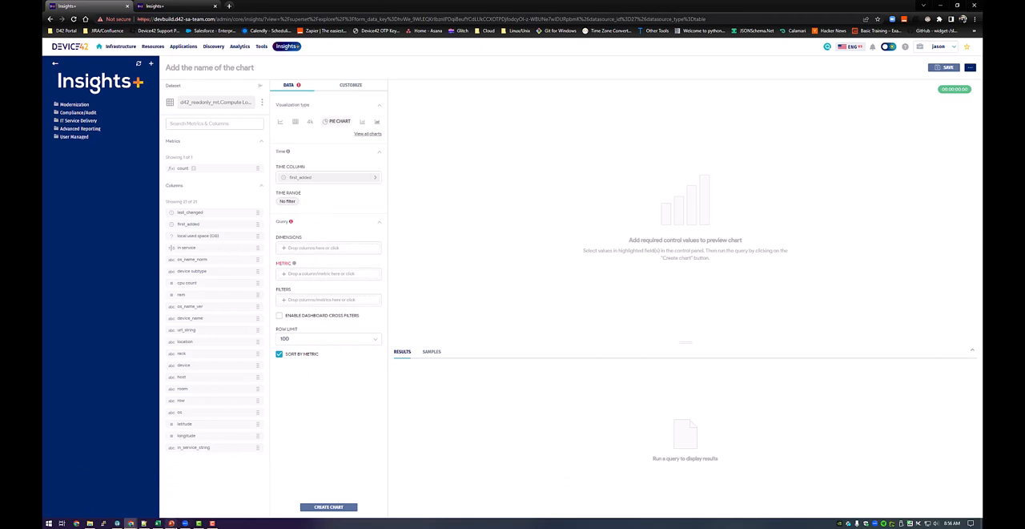
Switch to the PowerPoint slideshow to read the "Elements of a Chart" slide.
{"action": "mouse_move", "coordinate": [170, 522]}
{"action": "left_click", "coordinate": [190, 492]}
{"action": "left_click", "coordinate": [429, 422]}
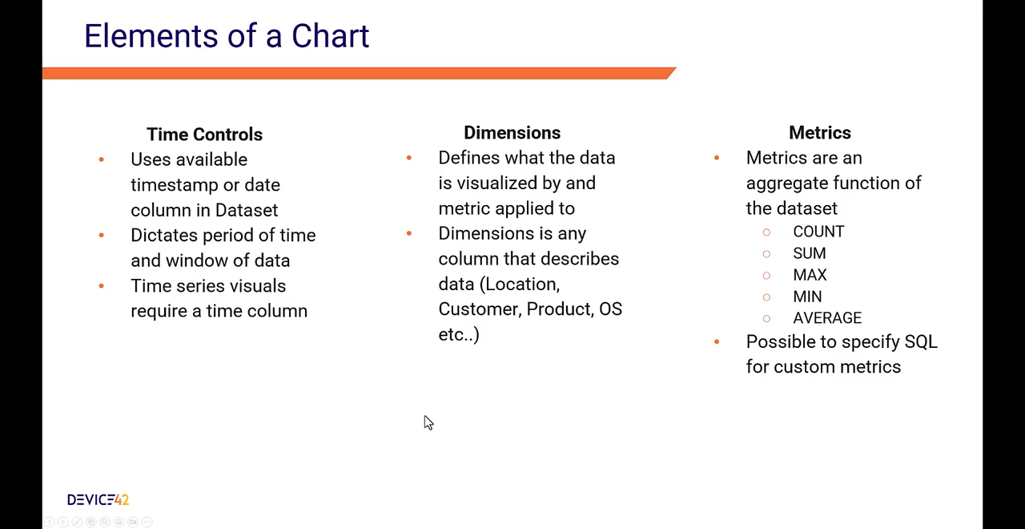
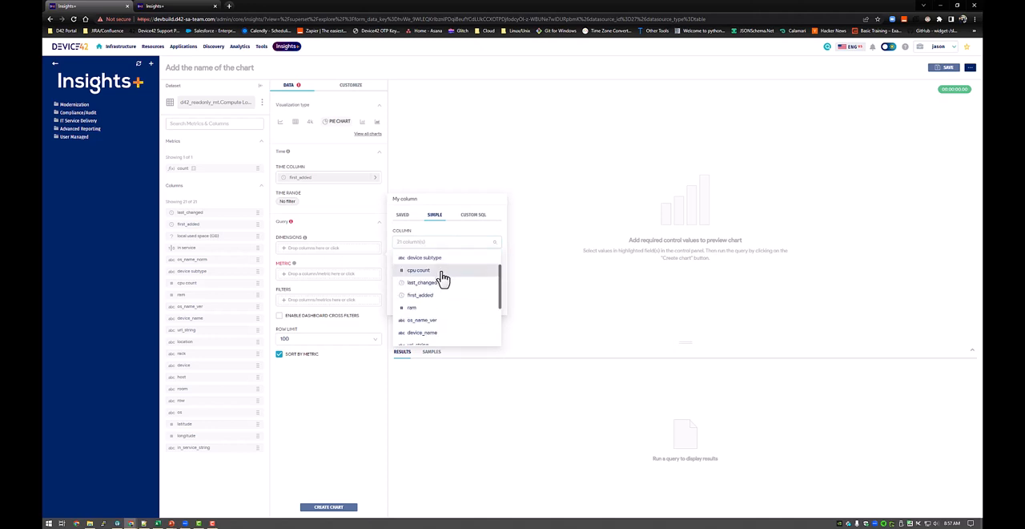
Set the chart's dimension to the location column and save the choice.
{"action": "scroll", "coordinate": [442, 288], "scroll_direction": "down", "scroll_amount": 5}
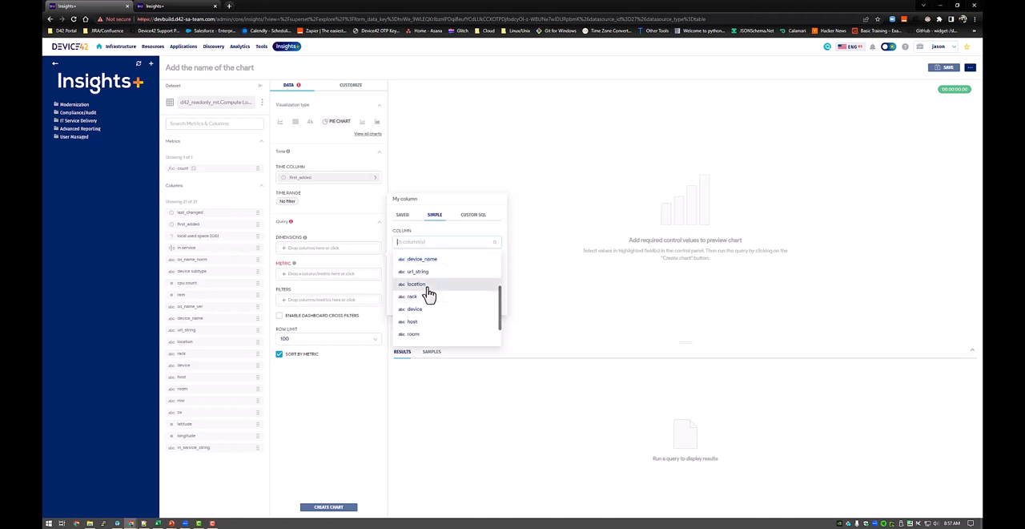
{"action": "left_click", "coordinate": [428, 286]}
{"action": "left_click", "coordinate": [465, 305]}
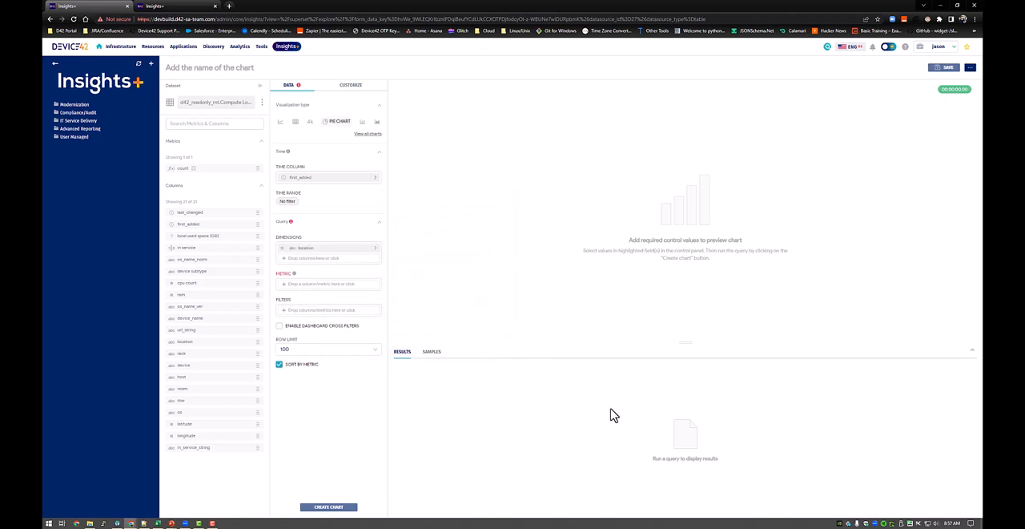
Examine the saved, simple and custom SQL ways of defining the chart's metric, including the available columns and aggregates.
{"action": "left_click", "coordinate": [330, 287]}
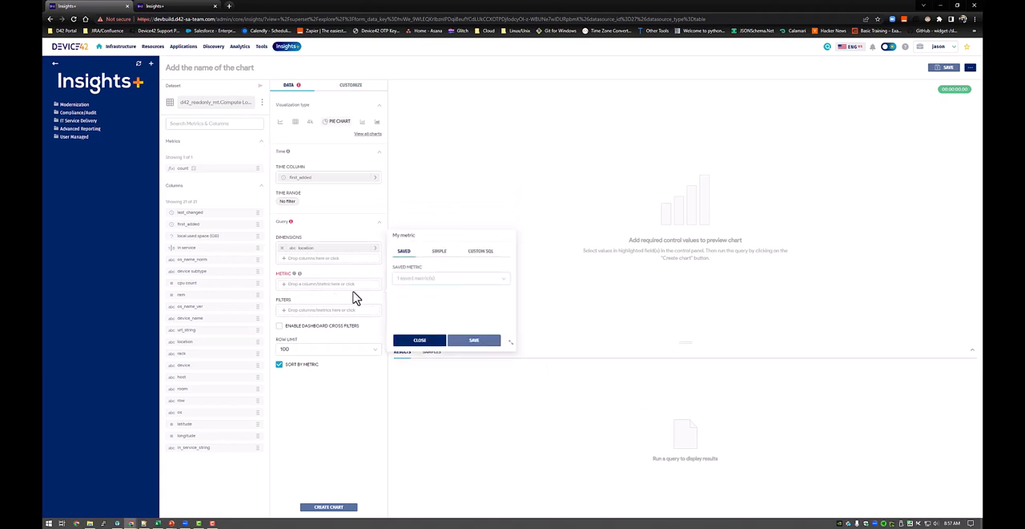
{"action": "left_click", "coordinate": [435, 278]}
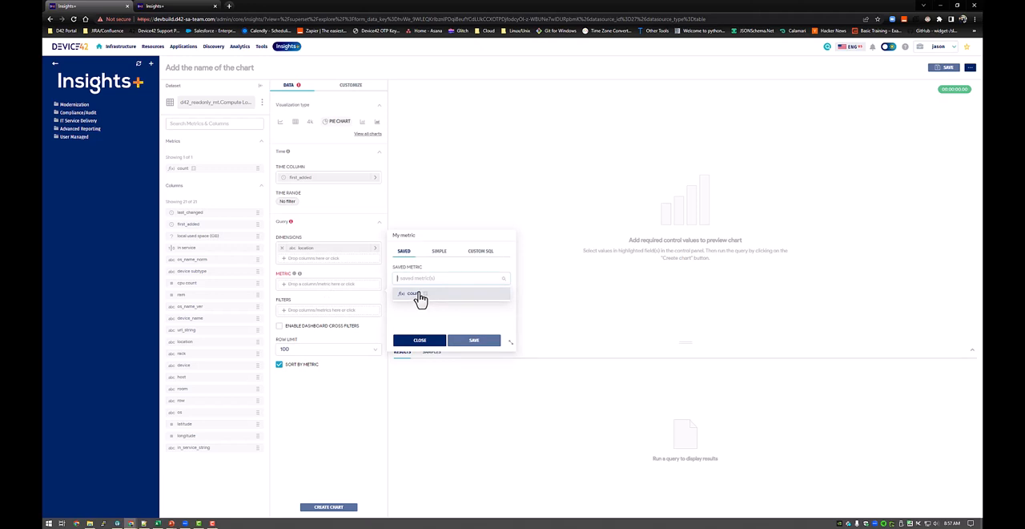
{"action": "mouse_move", "coordinate": [422, 300]}
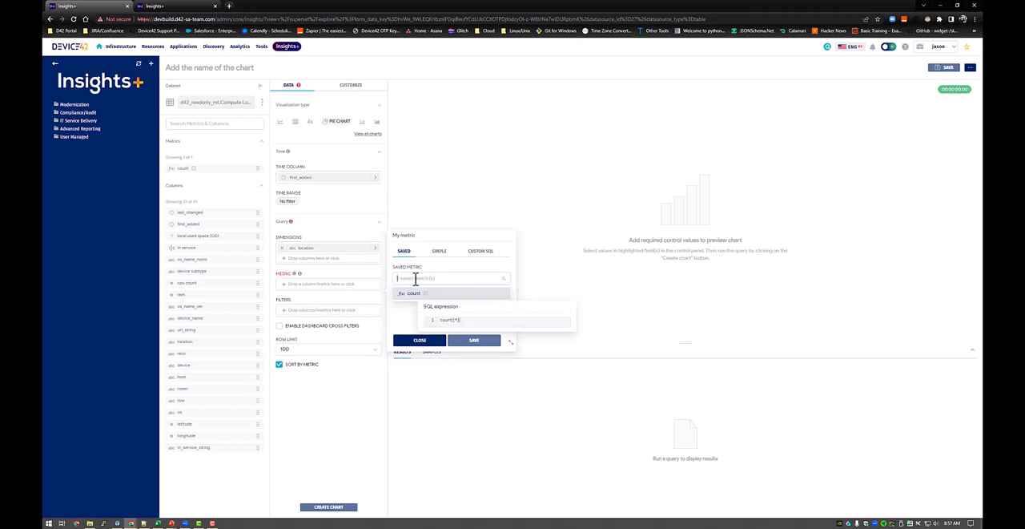
{"action": "left_click", "coordinate": [437, 273]}
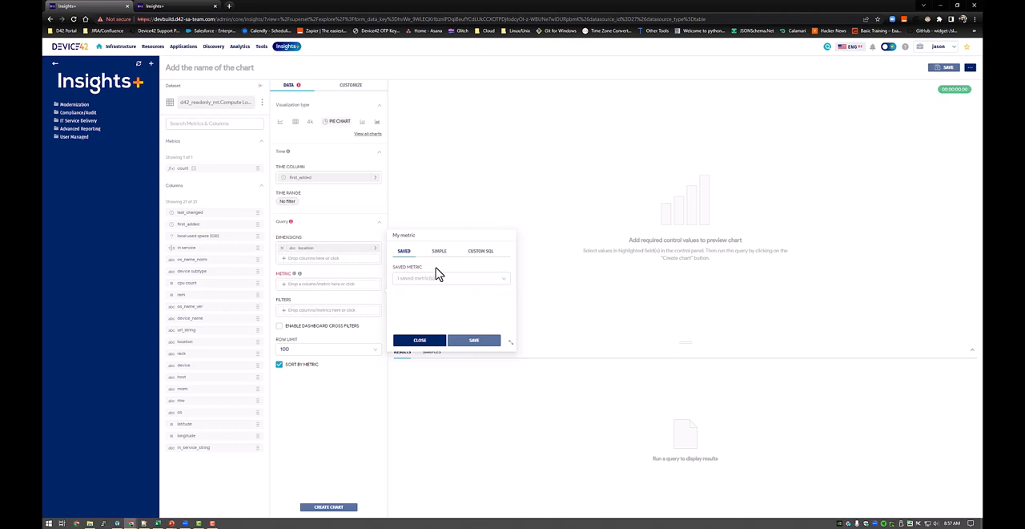
{"action": "left_click", "coordinate": [442, 255]}
{"action": "left_click", "coordinate": [454, 279]}
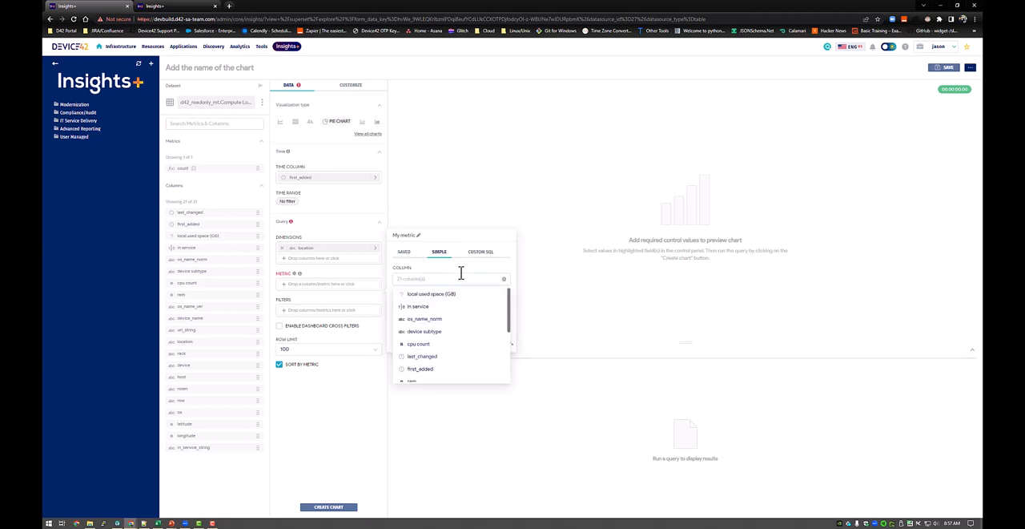
{"action": "left_click", "coordinate": [461, 271]}
{"action": "left_click", "coordinate": [461, 304]}
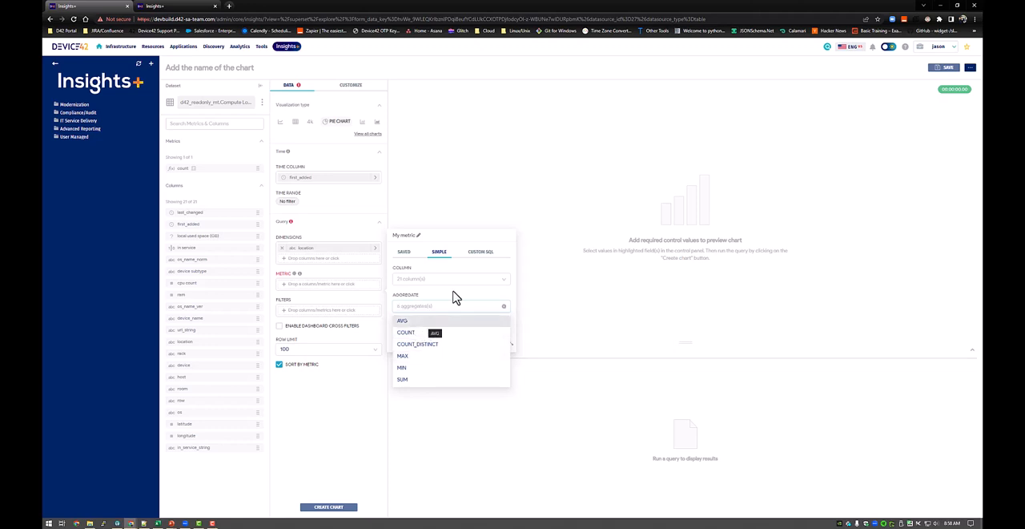
{"action": "left_click", "coordinate": [482, 254]}
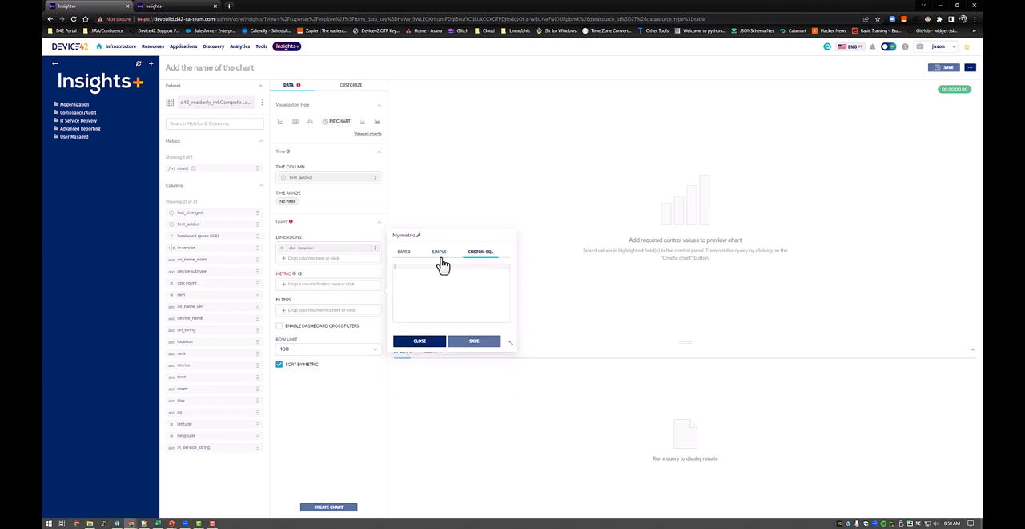
Define a simple metric that applies the COUNT aggregate to the device column, and save it.
{"action": "left_click", "coordinate": [441, 255]}
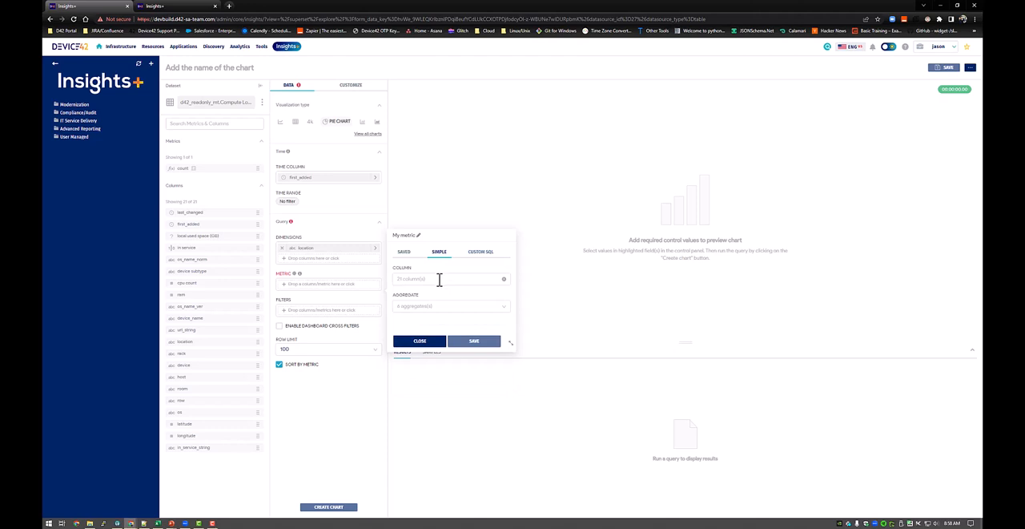
{"action": "left_click", "coordinate": [439, 278]}
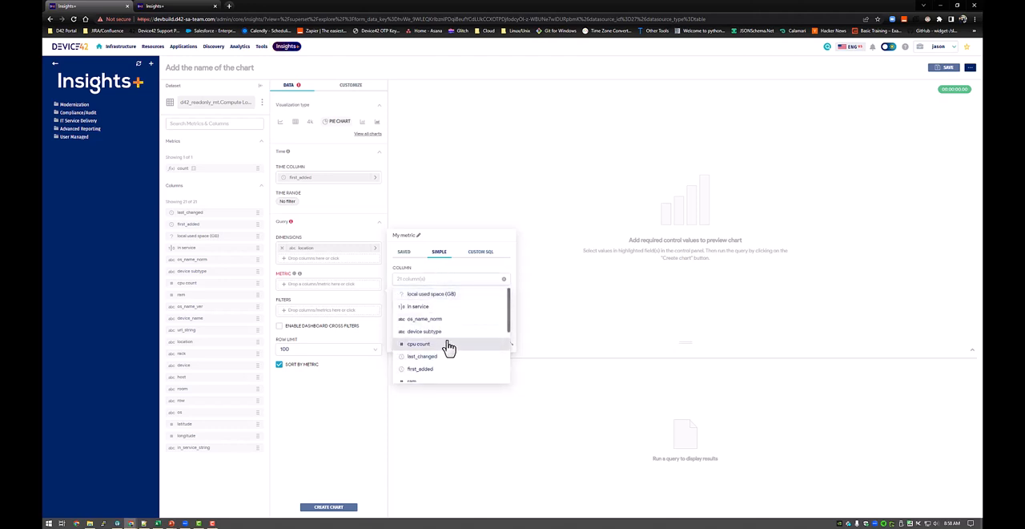
{"action": "scroll", "coordinate": [449, 346], "scroll_direction": "down", "scroll_amount": 5}
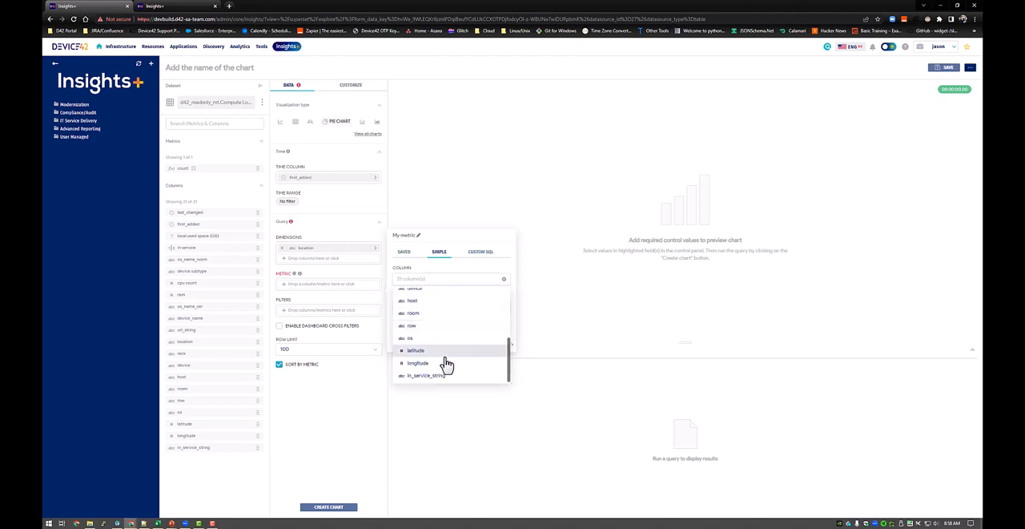
{"action": "scroll", "coordinate": [445, 367], "scroll_direction": "up", "scroll_amount": 3}
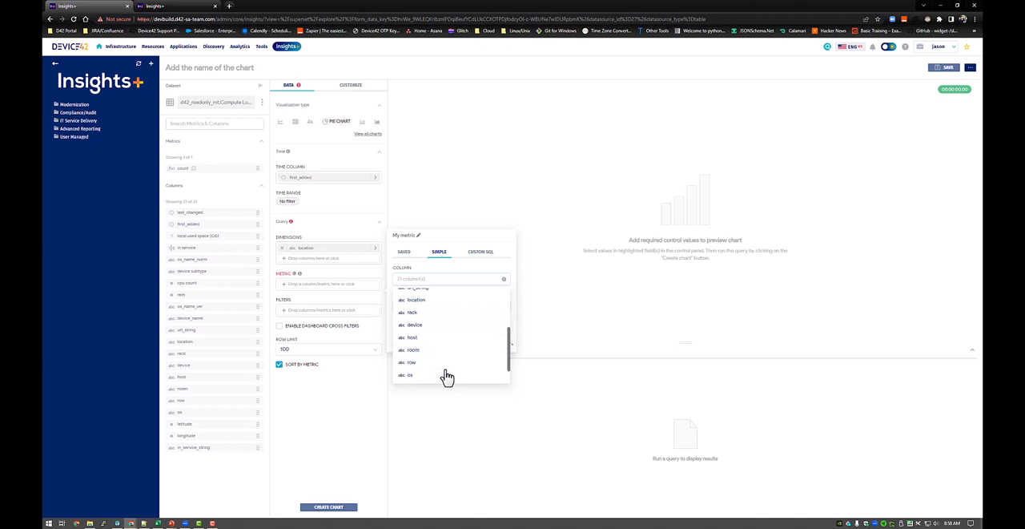
{"action": "left_click", "coordinate": [432, 327]}
{"action": "left_click", "coordinate": [426, 305]}
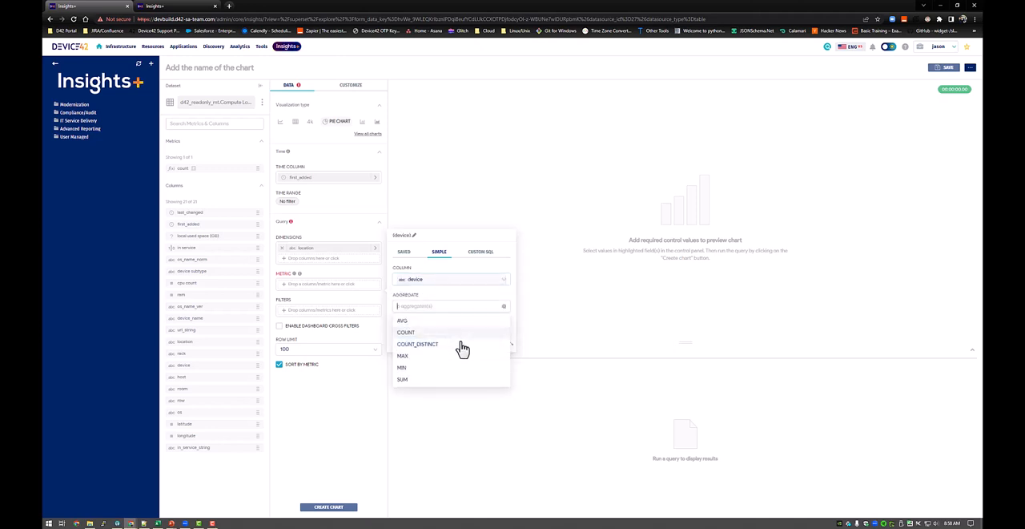
{"action": "left_click", "coordinate": [410, 332]}
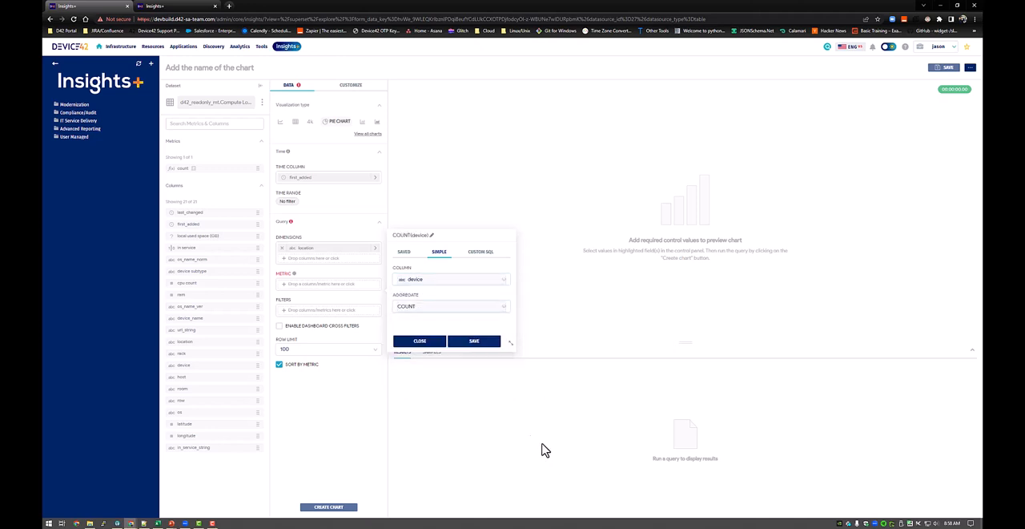
{"action": "left_click", "coordinate": [474, 342]}
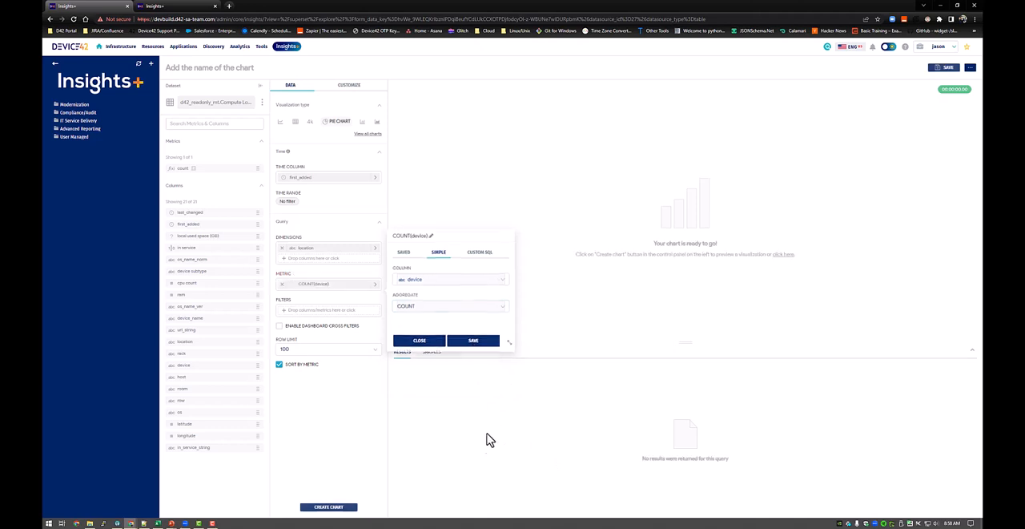
Enable dashboard cross filters and generate the pie chart.
{"action": "left_click", "coordinate": [316, 326]}
{"action": "left_click", "coordinate": [324, 508]}
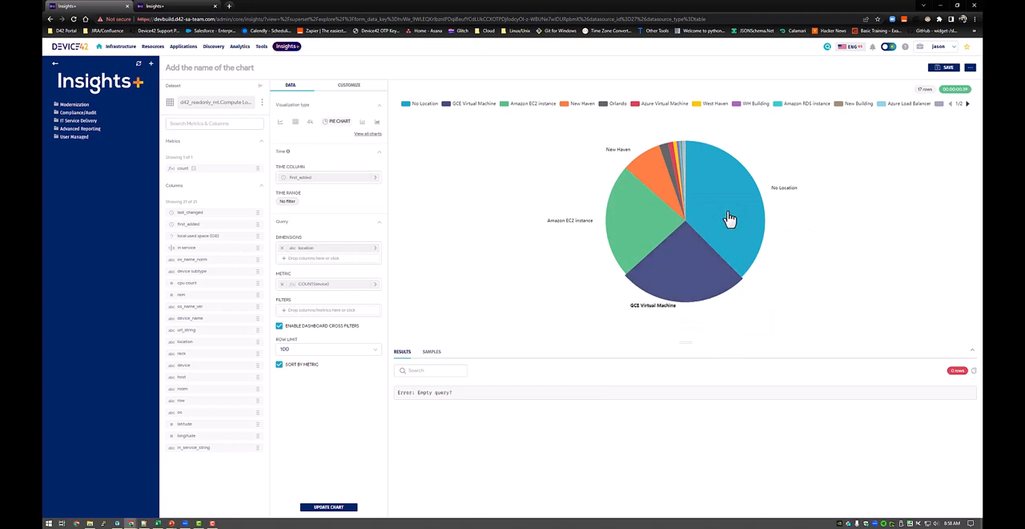
{"action": "mouse_move", "coordinate": [728, 219]}
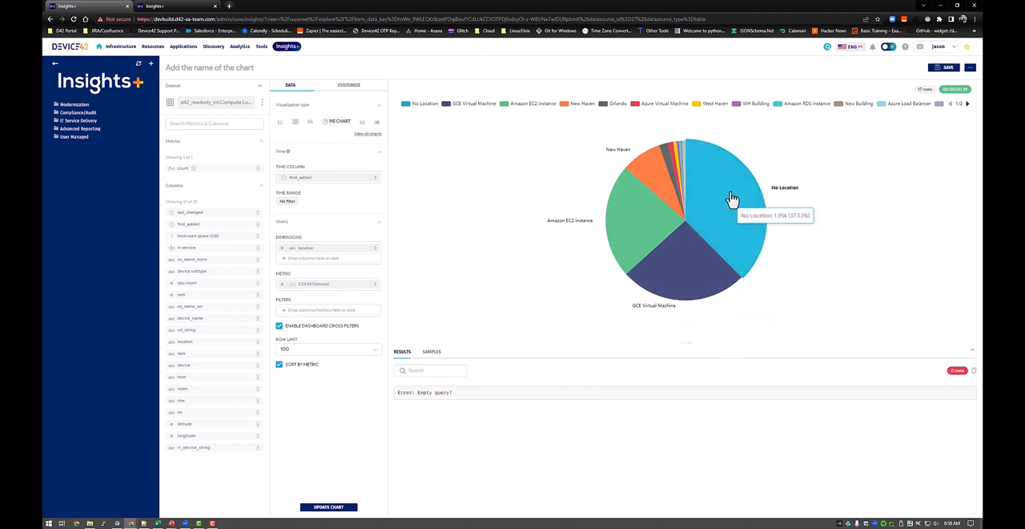
{"action": "mouse_move", "coordinate": [635, 243]}
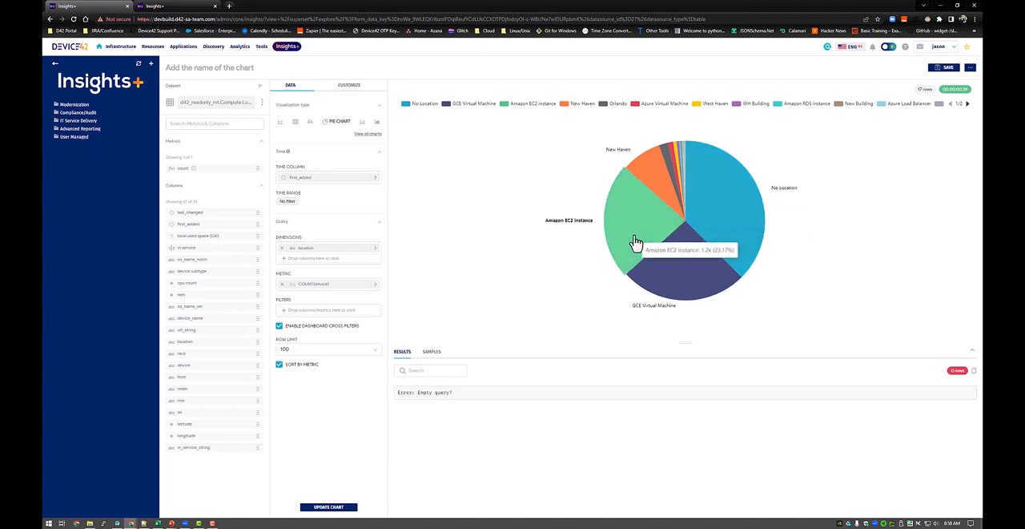
{"action": "mouse_move", "coordinate": [646, 175]}
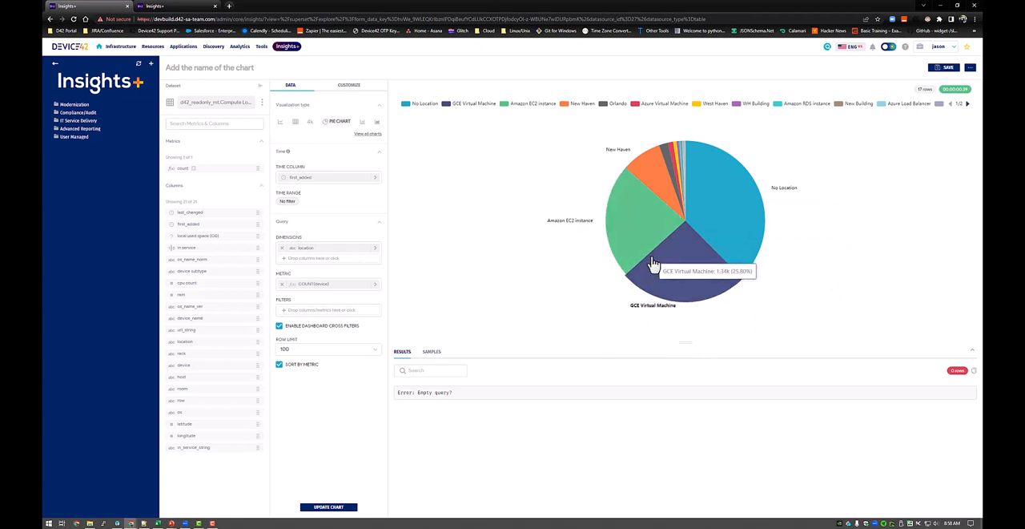
Hide the chart's legend and set the label type to Category, Value and Percentage.
{"action": "left_click", "coordinate": [348, 88]}
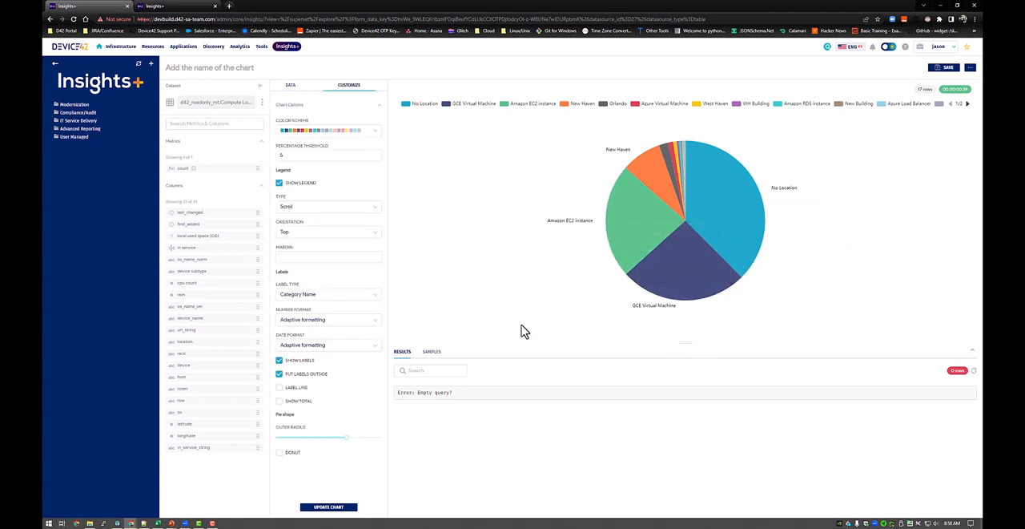
{"action": "left_click", "coordinate": [303, 186]}
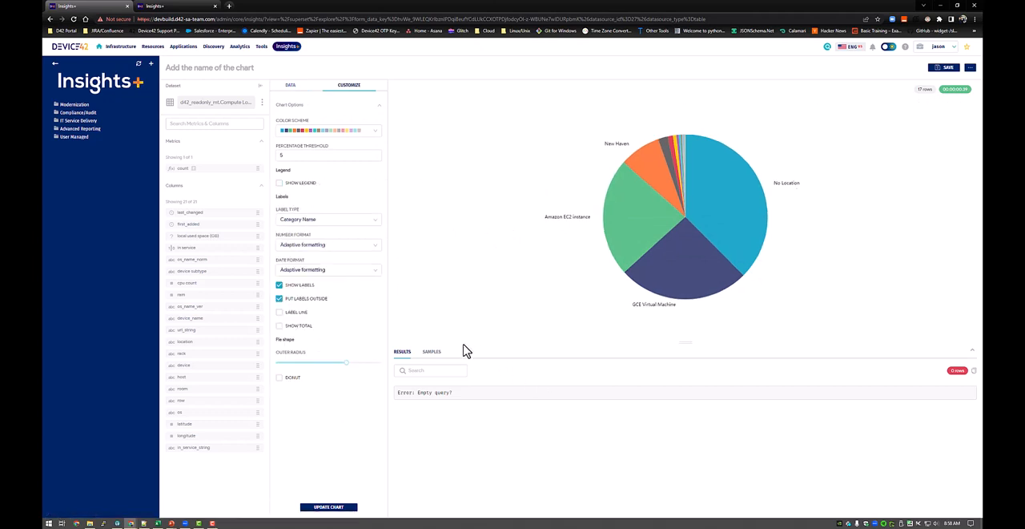
{"action": "left_click", "coordinate": [327, 220]}
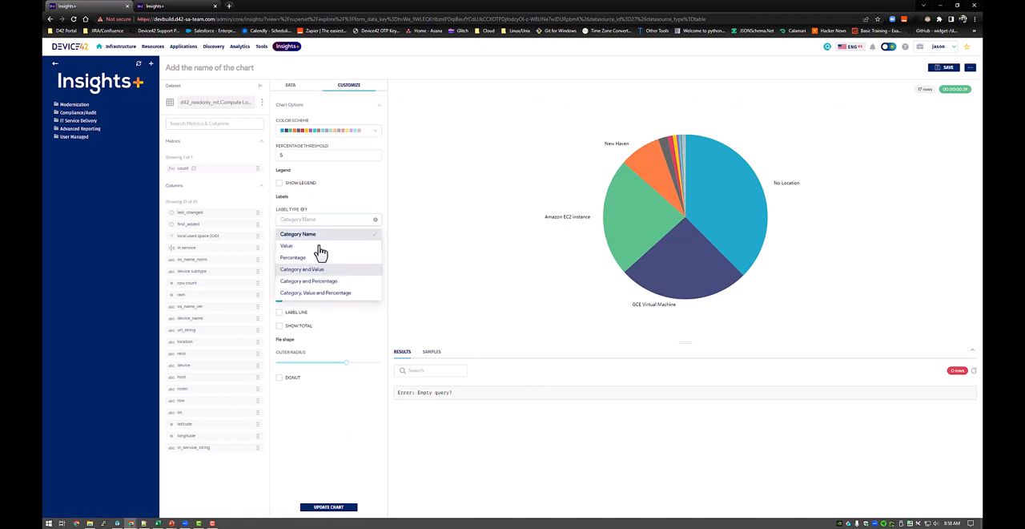
{"action": "left_click", "coordinate": [312, 293]}
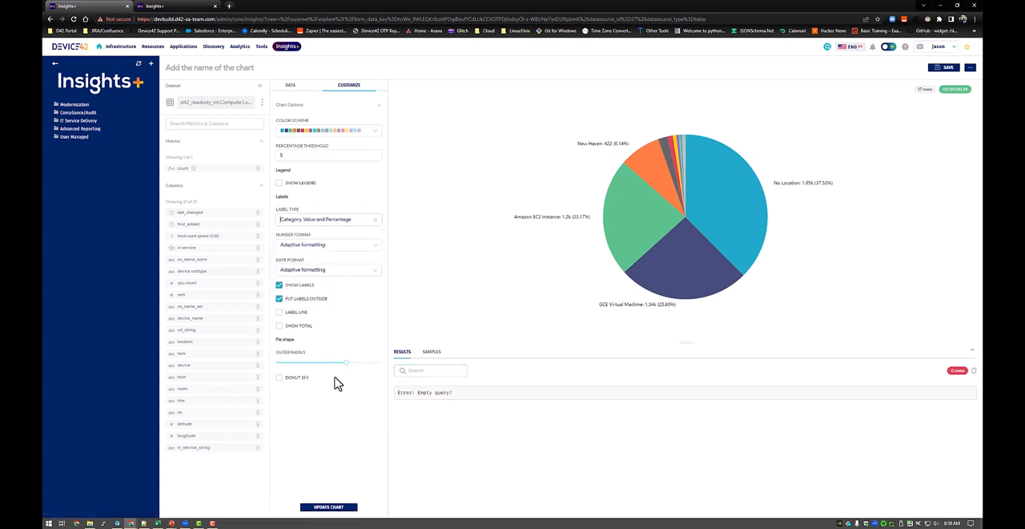
Turn the pie into a donut with a slightly smaller outer radius and a larger inner radius.
{"action": "left_click_drag", "start_coordinate": [345, 363], "coordinate": [346, 365]}
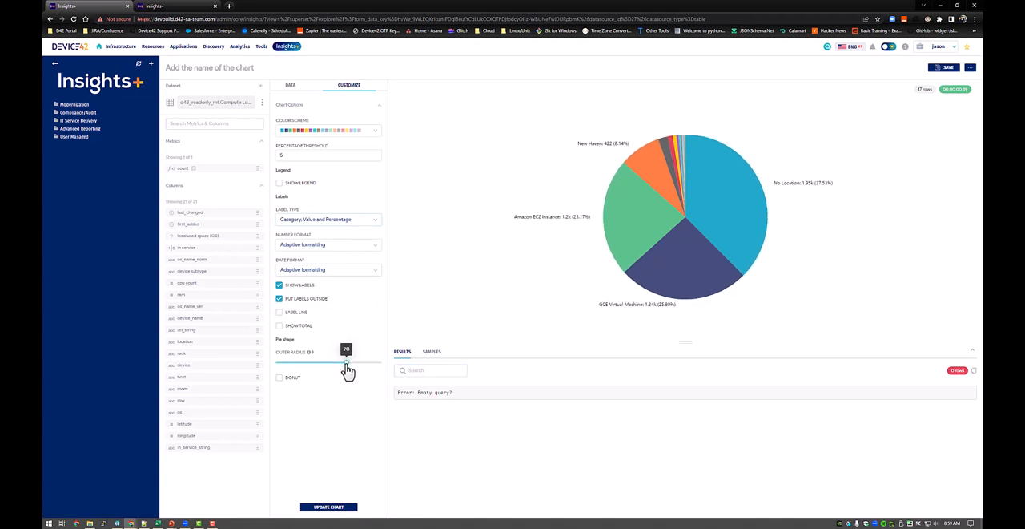
{"action": "left_click", "coordinate": [291, 381]}
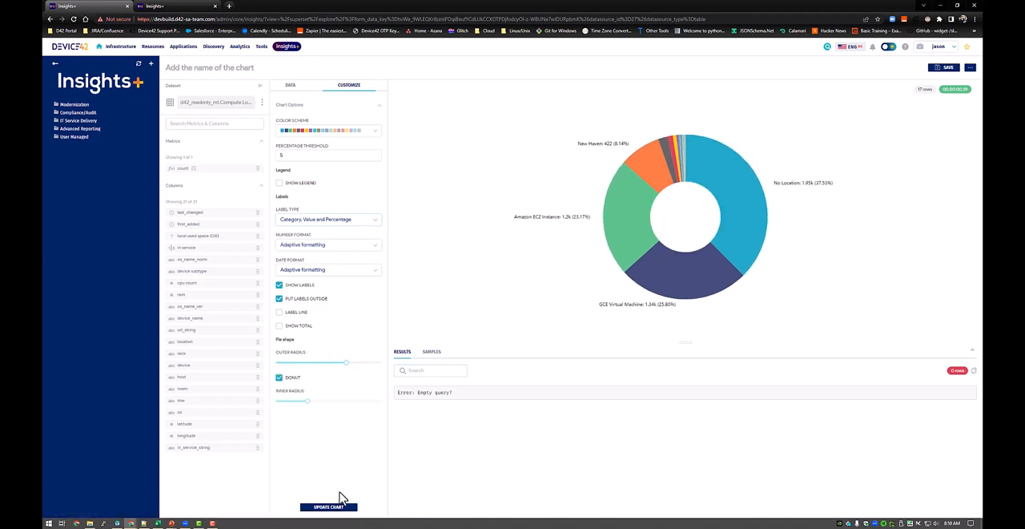
{"action": "left_click_drag", "start_coordinate": [347, 371], "coordinate": [343, 371]}
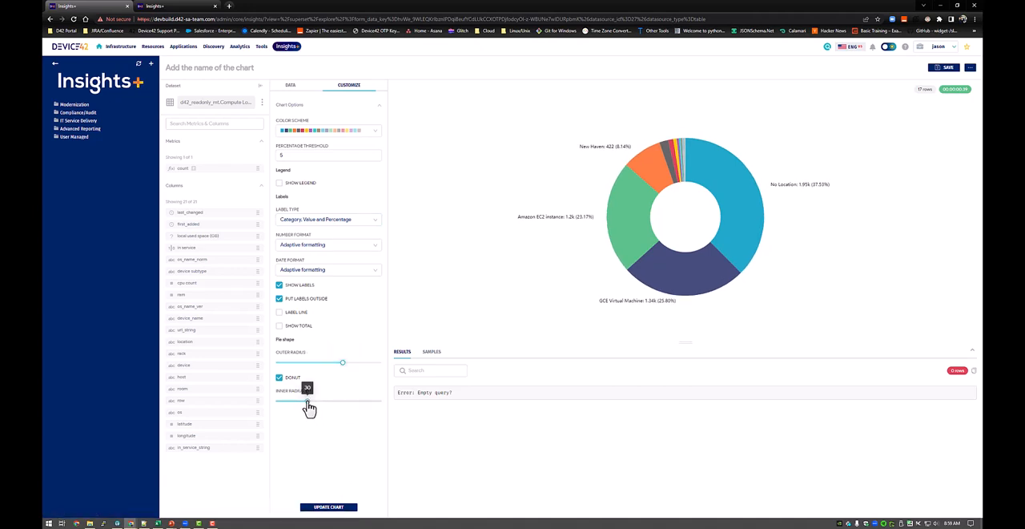
{"action": "left_click_drag", "start_coordinate": [309, 408], "coordinate": [322, 409]}
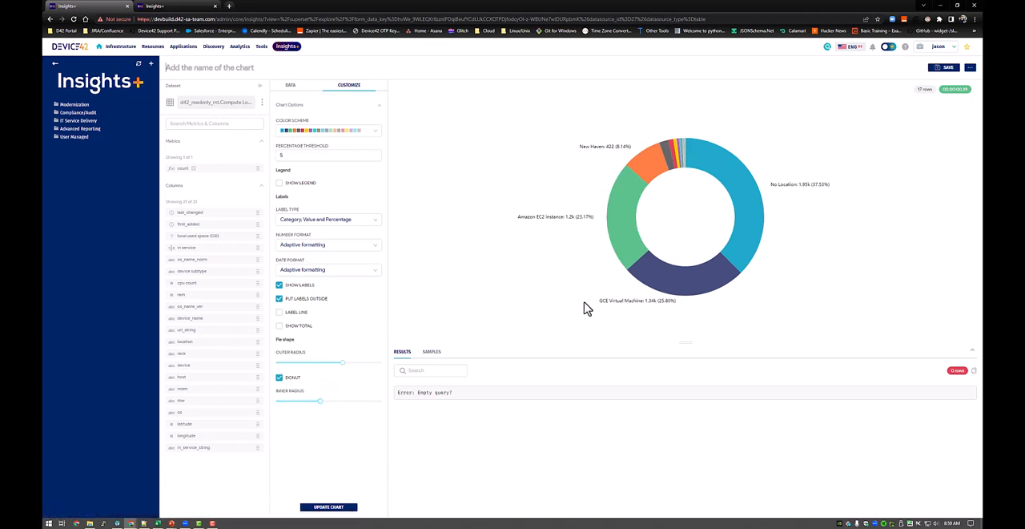
Name the chart "Count by Location" and open its save options.
{"action": "type", "text": "Count by Location"}
{"action": "left_click", "coordinate": [944, 68]}
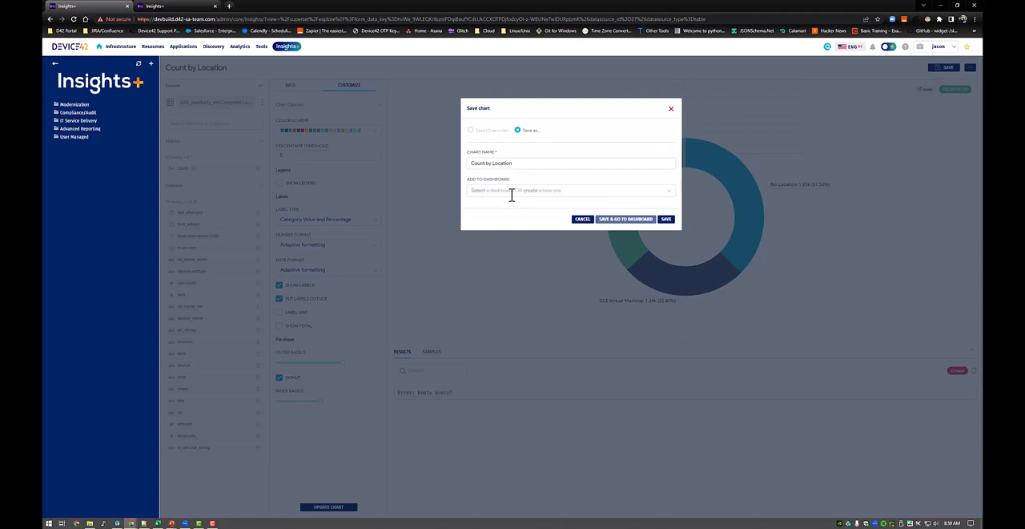
{"action": "left_click", "coordinate": [511, 192]}
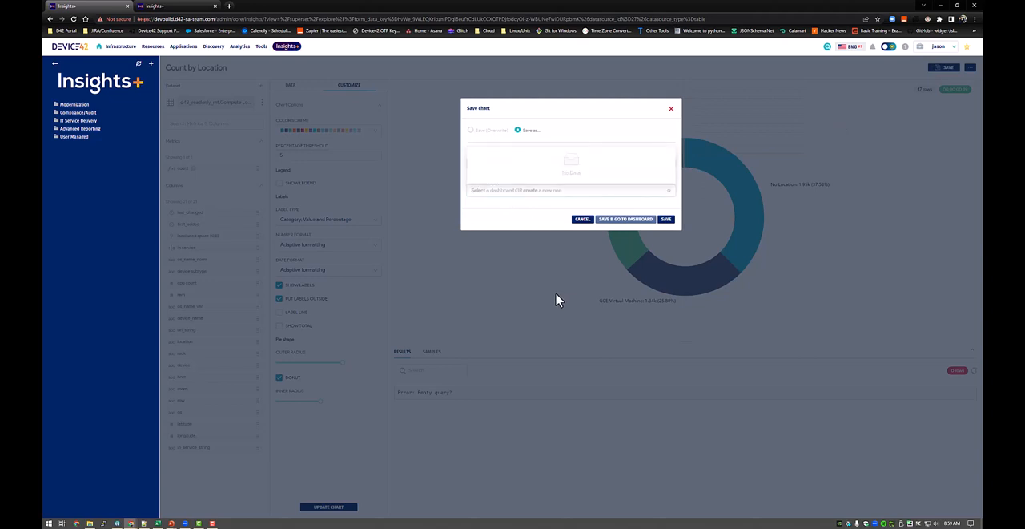
{"action": "type", "text": "Comp"}
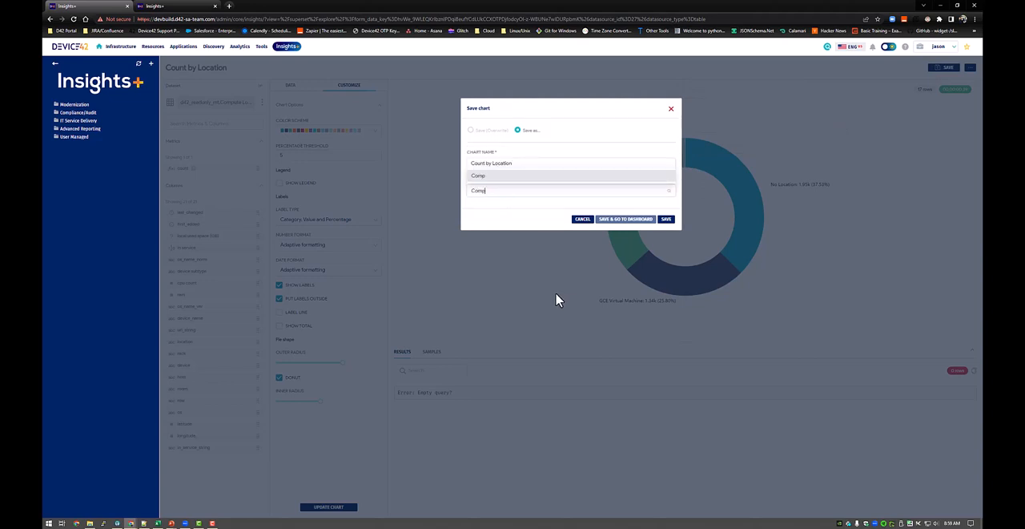
{"action": "type", "text": "ute Inventory"}
{"action": "left_click", "coordinate": [533, 206]}
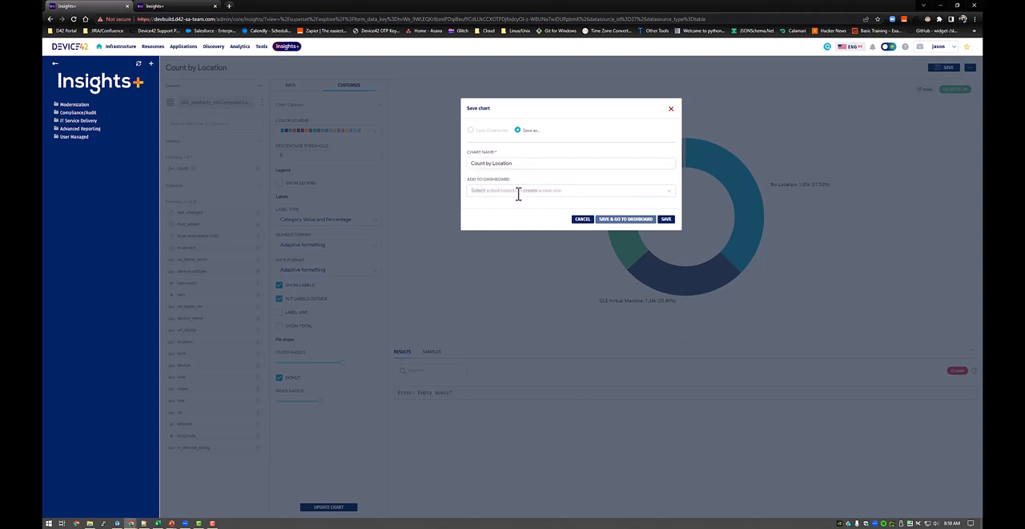
Save the chart to a new dashboard named "Compute Inventory" without leaving the chart editor.
{"action": "left_click", "coordinate": [518, 194]}
{"action": "type", "text": "Compute Inve"}
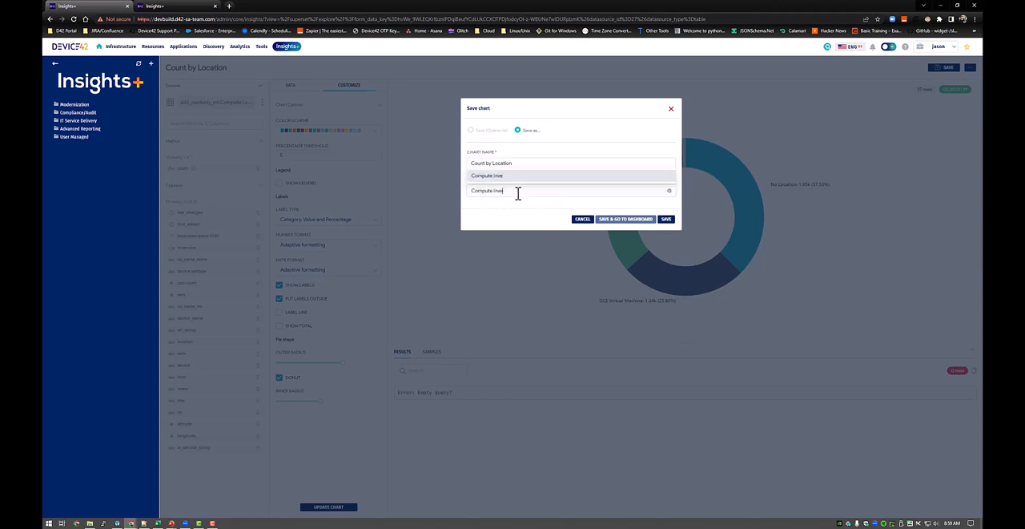
{"action": "type", "text": "ntory"}
{"action": "left_click", "coordinate": [543, 175]}
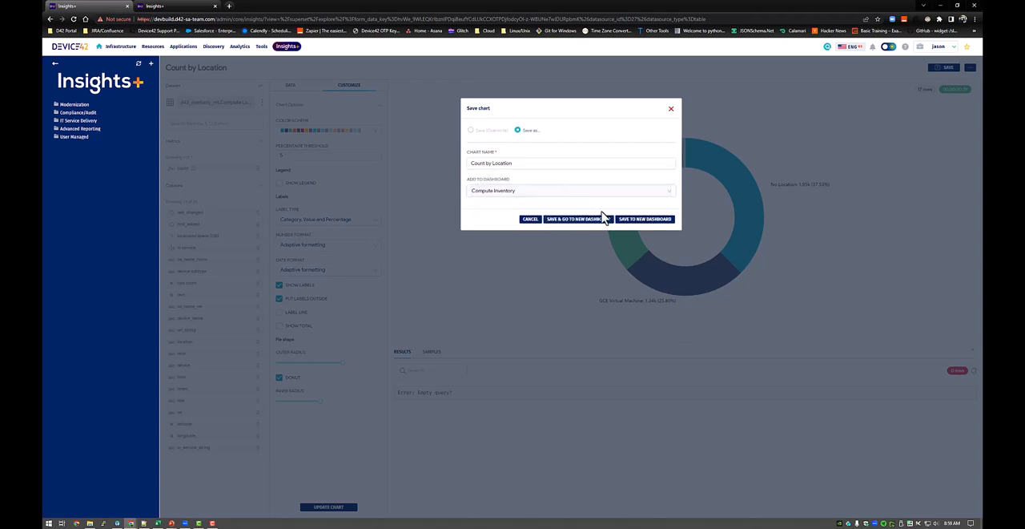
{"action": "left_click", "coordinate": [650, 224]}
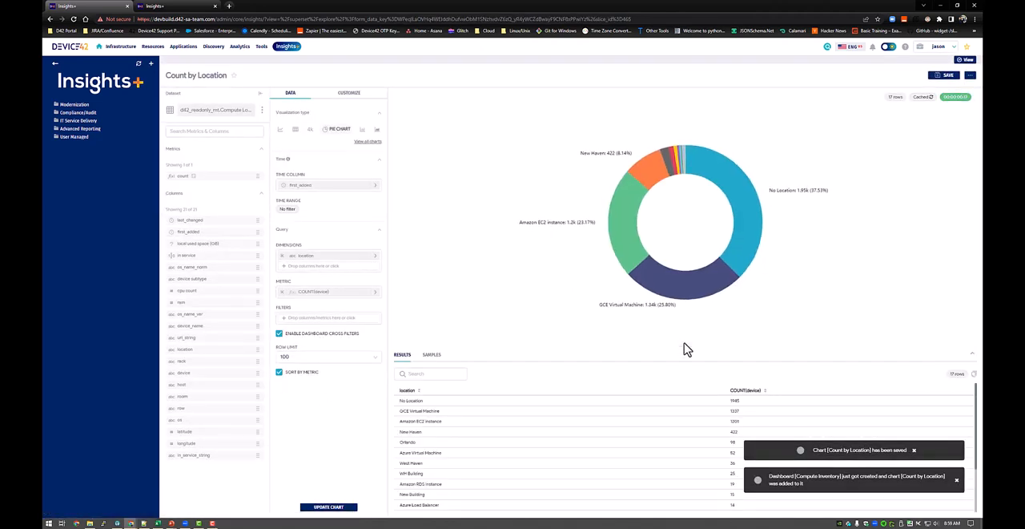
Switch the visualization to a table in raw records mode and add the device column.
{"action": "left_click", "coordinate": [295, 131]}
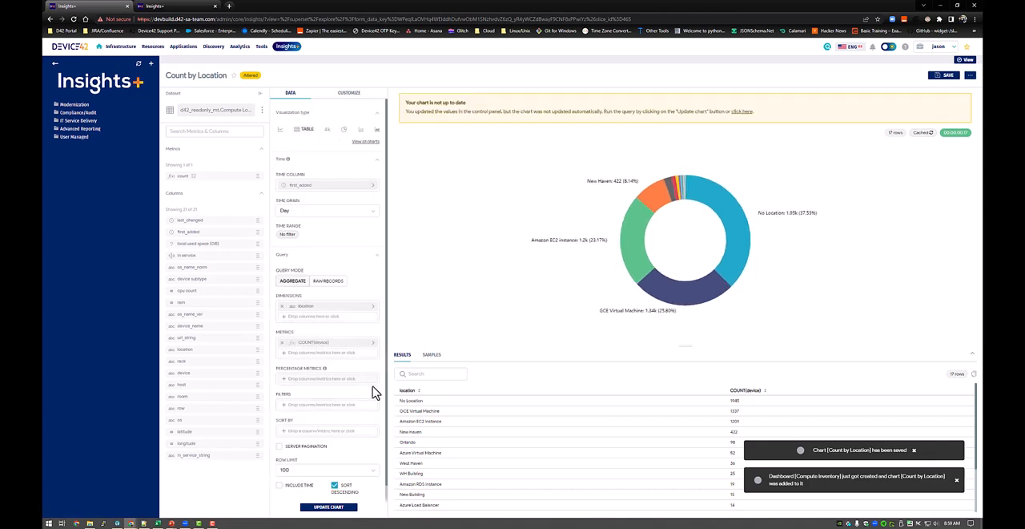
{"action": "left_click", "coordinate": [323, 282]}
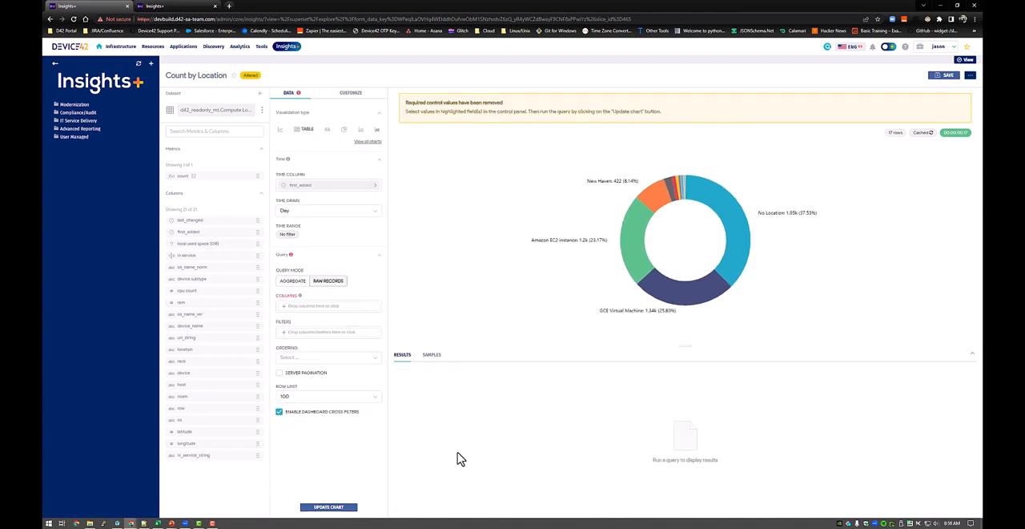
{"action": "left_click", "coordinate": [320, 309]}
{"action": "left_click", "coordinate": [416, 300]}
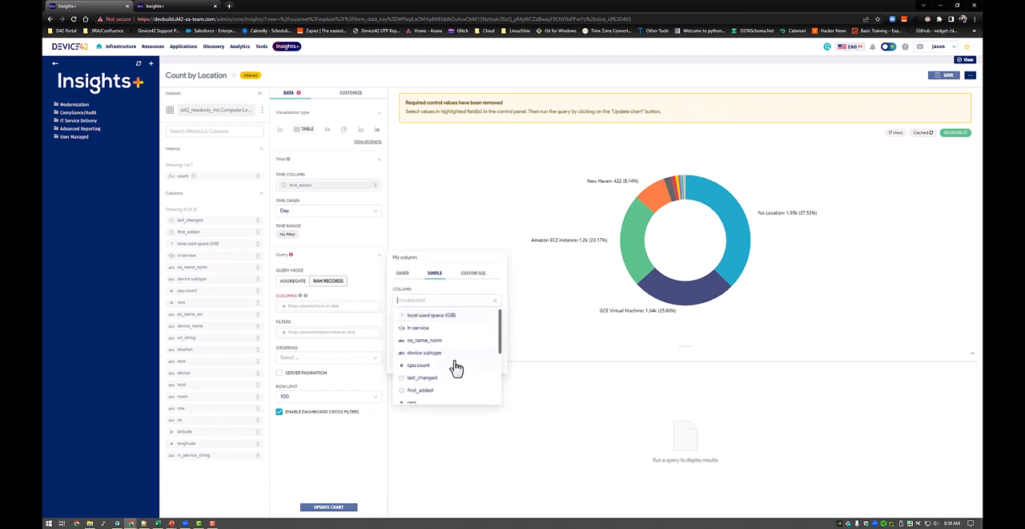
{"action": "type", "text": "de"}
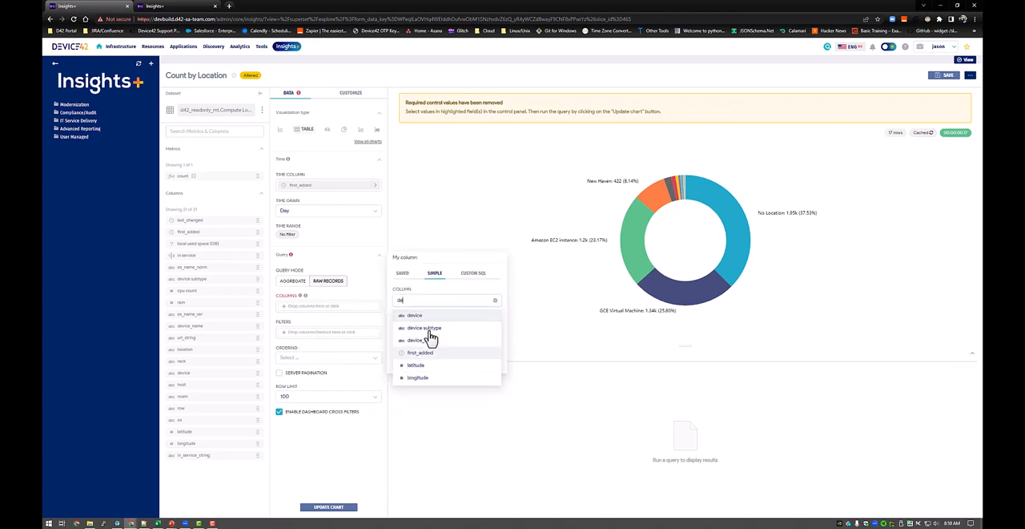
{"action": "left_click", "coordinate": [429, 317]}
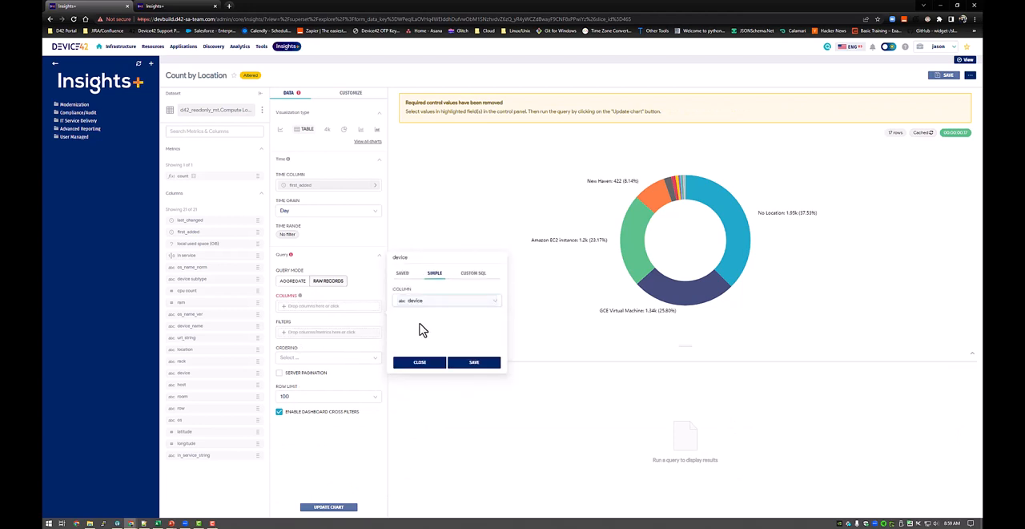
{"action": "left_click", "coordinate": [466, 368]}
Add the os_name_norm column to the table's columns.
{"action": "left_click", "coordinate": [321, 316]}
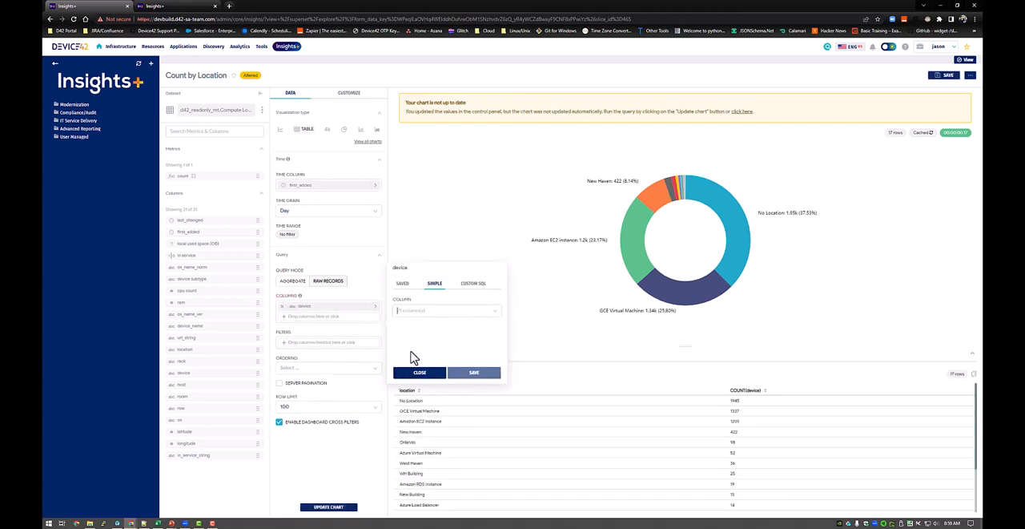
{"action": "left_click", "coordinate": [446, 310]}
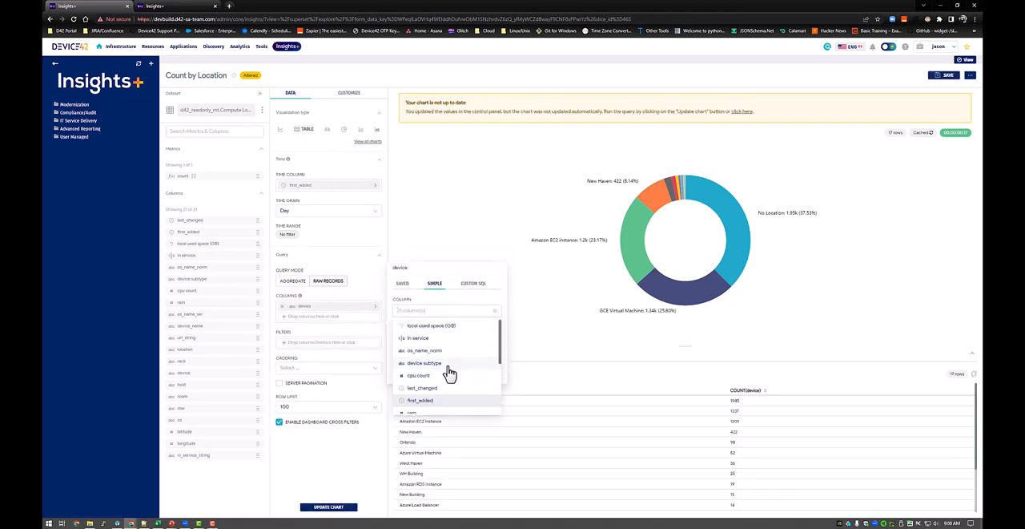
{"action": "scroll", "coordinate": [444, 384], "scroll_direction": "down", "scroll_amount": 1}
{"action": "scroll", "coordinate": [444, 388], "scroll_direction": "up", "scroll_amount": 1}
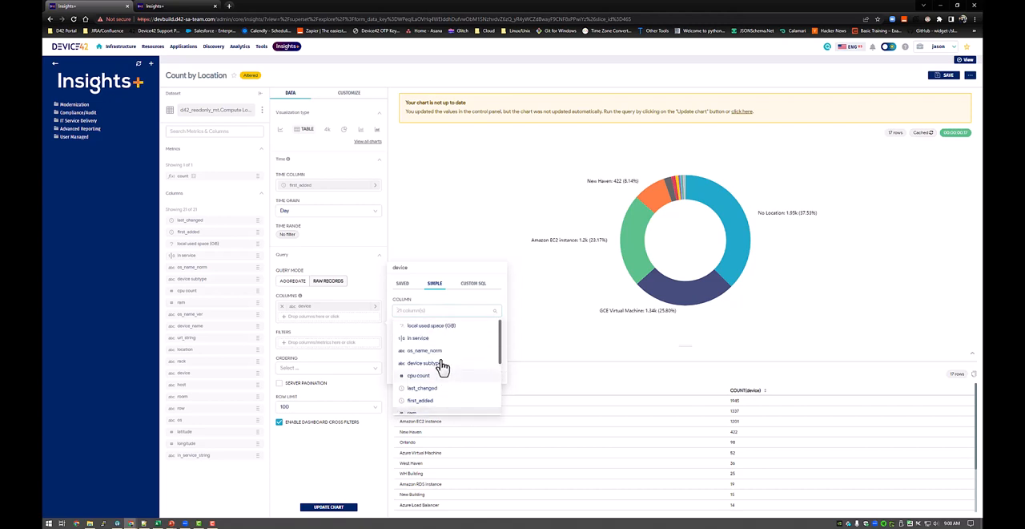
{"action": "left_click", "coordinate": [440, 353]}
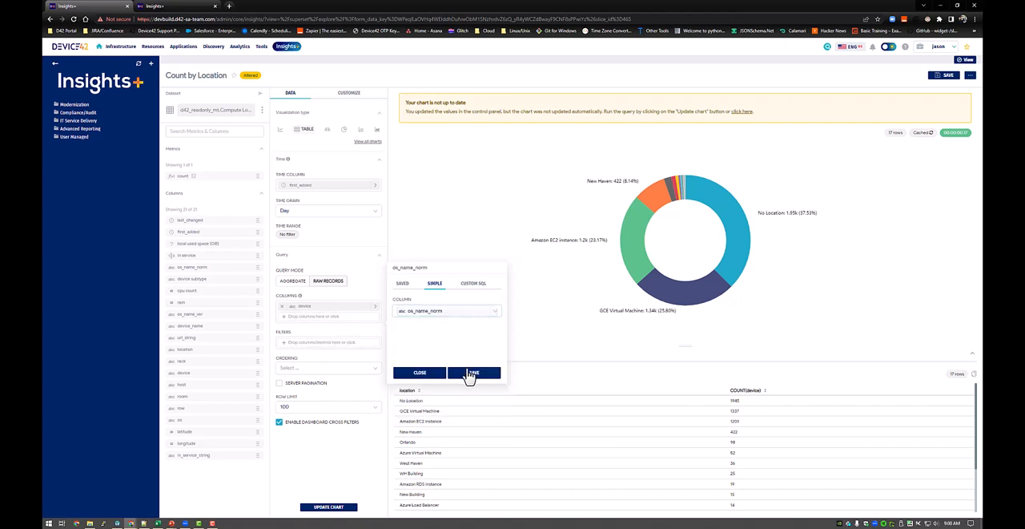
{"action": "left_click", "coordinate": [471, 373]}
Add the in service column to the table's columns.
{"action": "left_click", "coordinate": [330, 327]}
{"action": "left_click", "coordinate": [450, 320]}
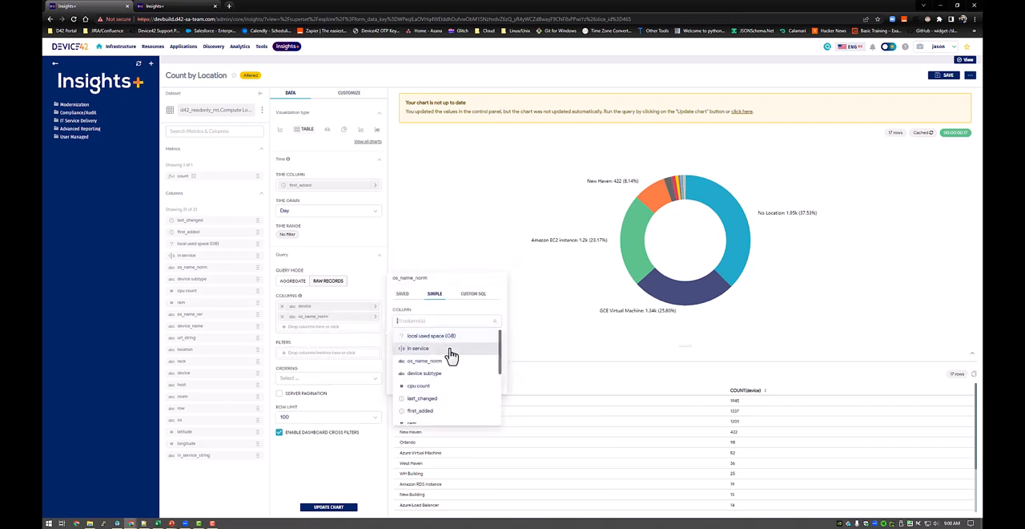
{"action": "left_click", "coordinate": [450, 350]}
{"action": "left_click", "coordinate": [474, 384]}
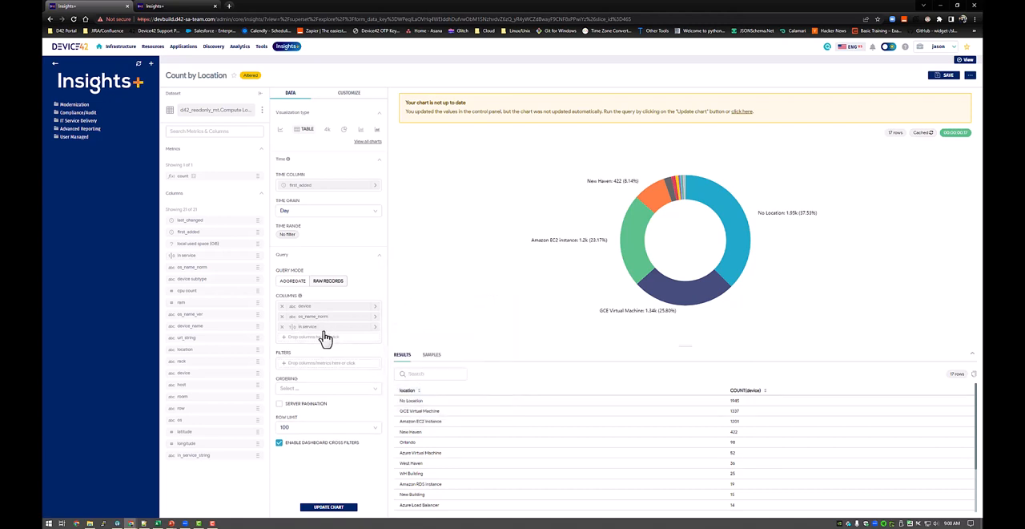
{"action": "left_click", "coordinate": [346, 338]}
{"action": "left_click", "coordinate": [441, 333]}
{"action": "scroll", "coordinate": [438, 386], "scroll_direction": "down", "scroll_amount": 5}
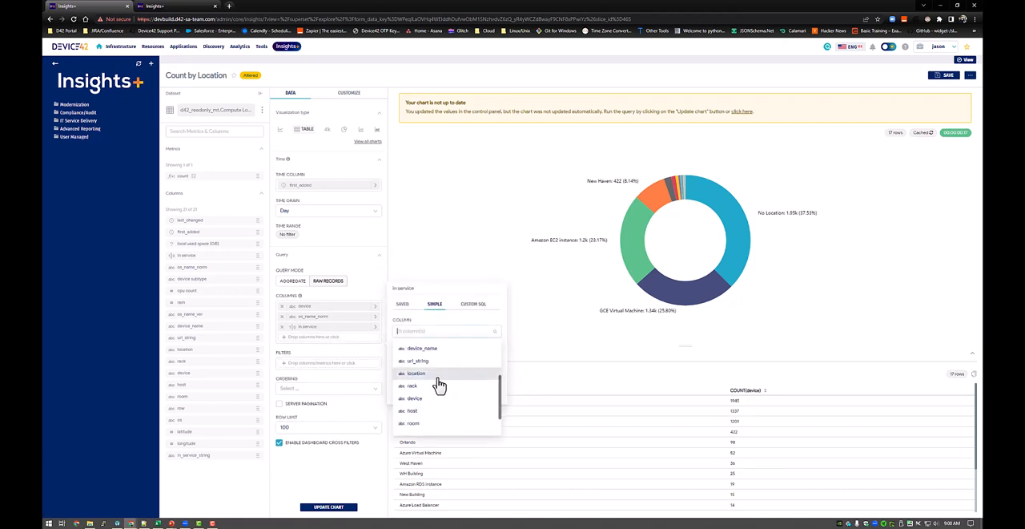
{"action": "scroll", "coordinate": [433, 399], "scroll_direction": "down", "scroll_amount": 3}
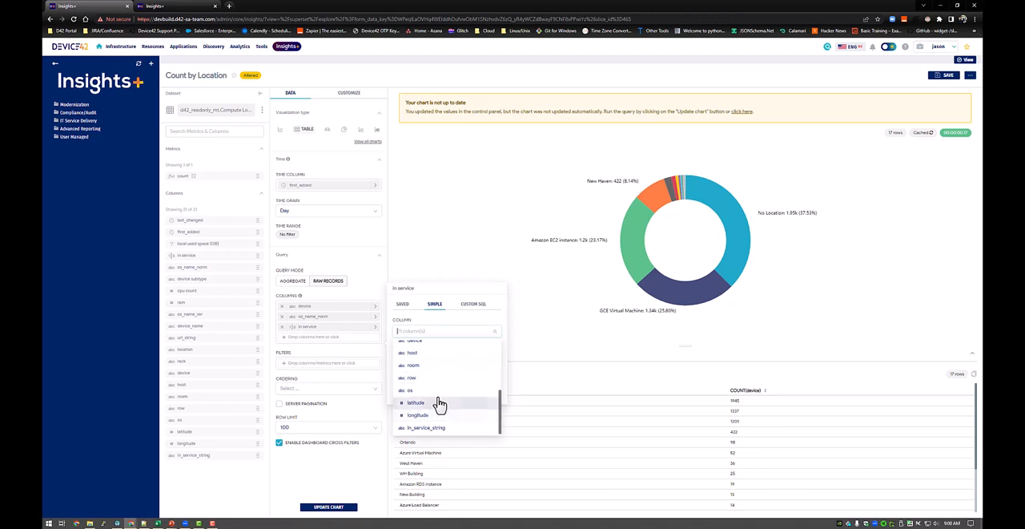
{"action": "left_click", "coordinate": [438, 392]}
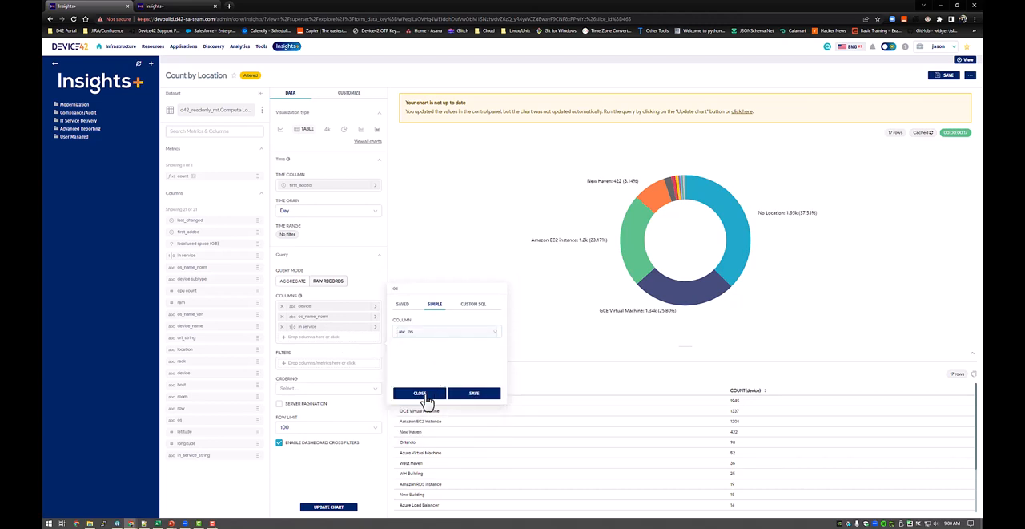
{"action": "left_click", "coordinate": [421, 394]}
Add the cpu count column to the table's columns.
{"action": "left_click", "coordinate": [378, 337]}
{"action": "left_click", "coordinate": [443, 331]}
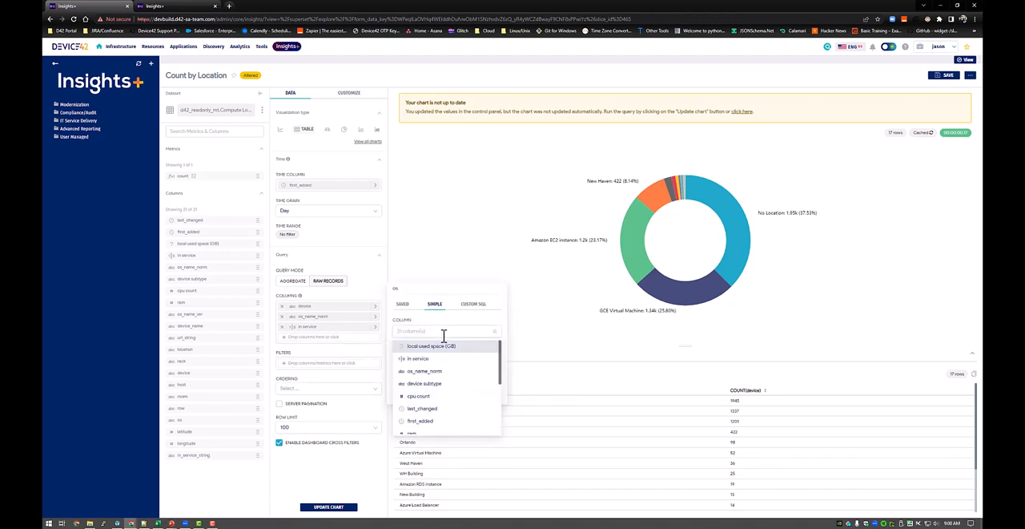
{"action": "left_click", "coordinate": [414, 349]}
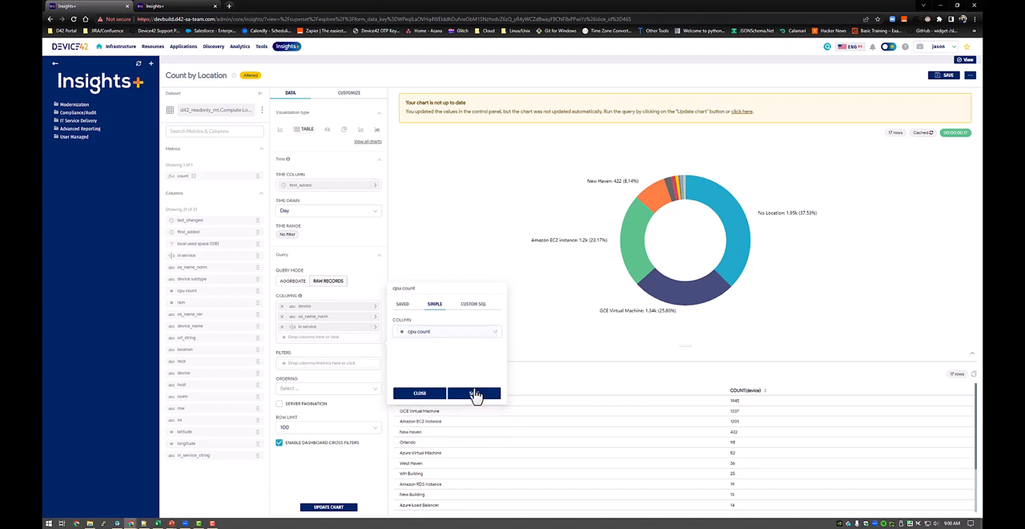
{"action": "left_click", "coordinate": [474, 393]}
Look for a disk storage field among the available columns and add local used space (GB) to the table.
{"action": "left_click", "coordinate": [334, 348]}
{"action": "left_click", "coordinate": [451, 342]}
{"action": "type", "text": "c"}
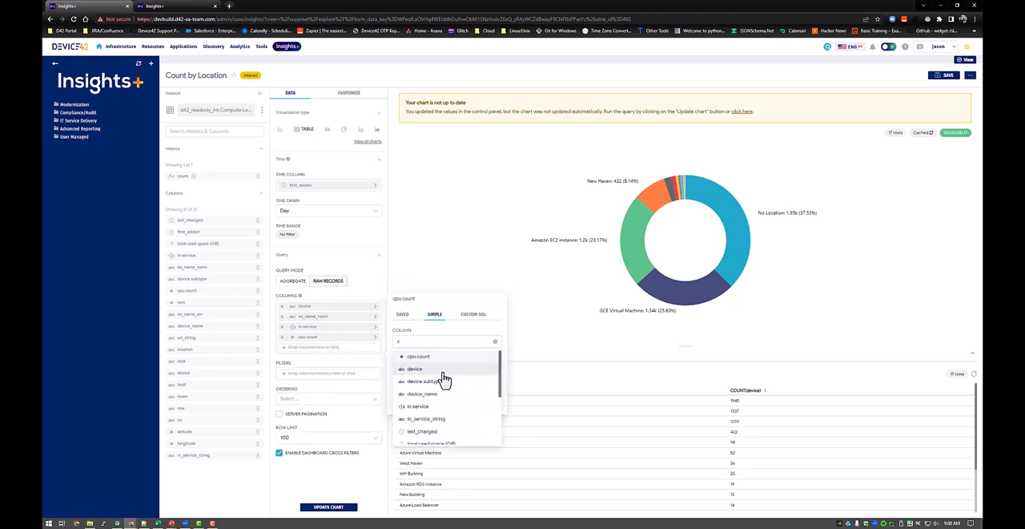
{"action": "scroll", "coordinate": [445, 379], "scroll_direction": "down", "scroll_amount": 2}
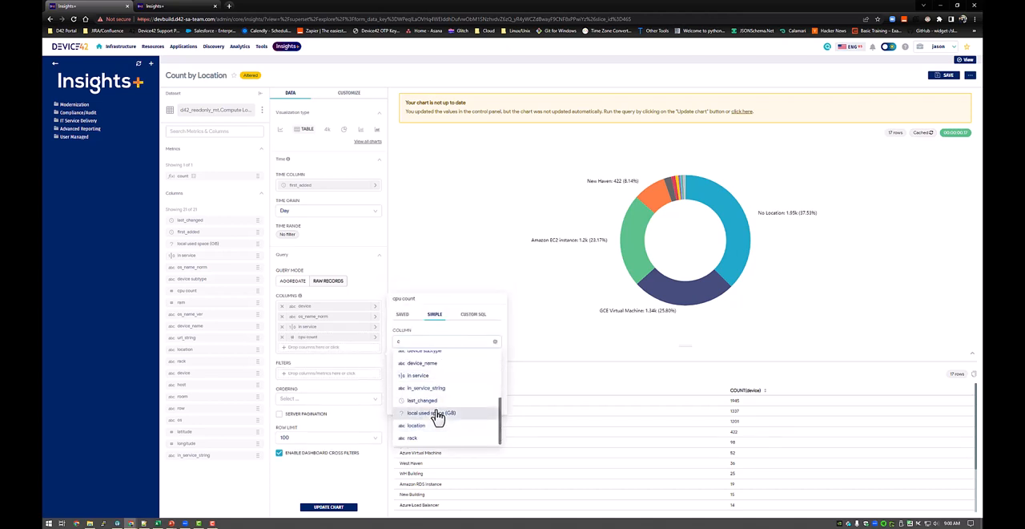
{"action": "key", "text": "BackSpace"}
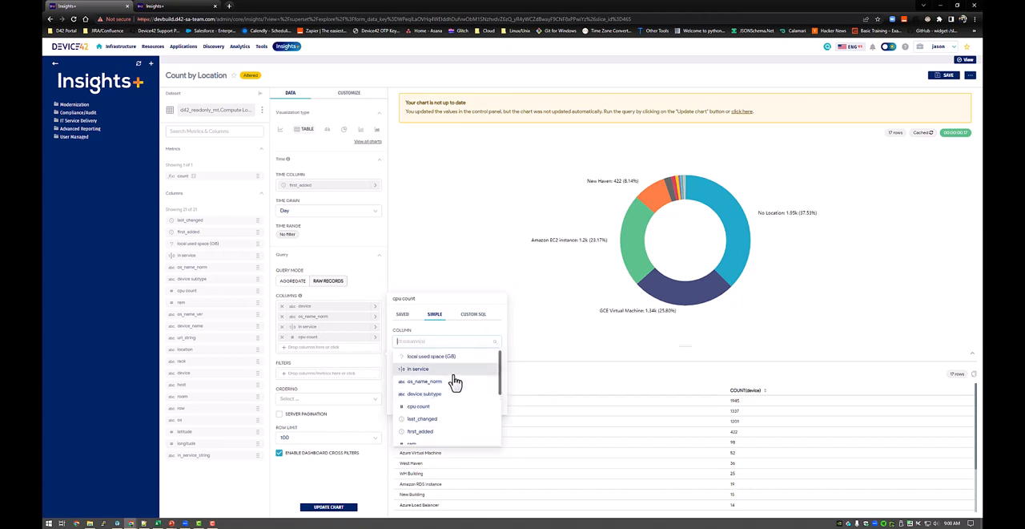
{"action": "type", "text": "st"}
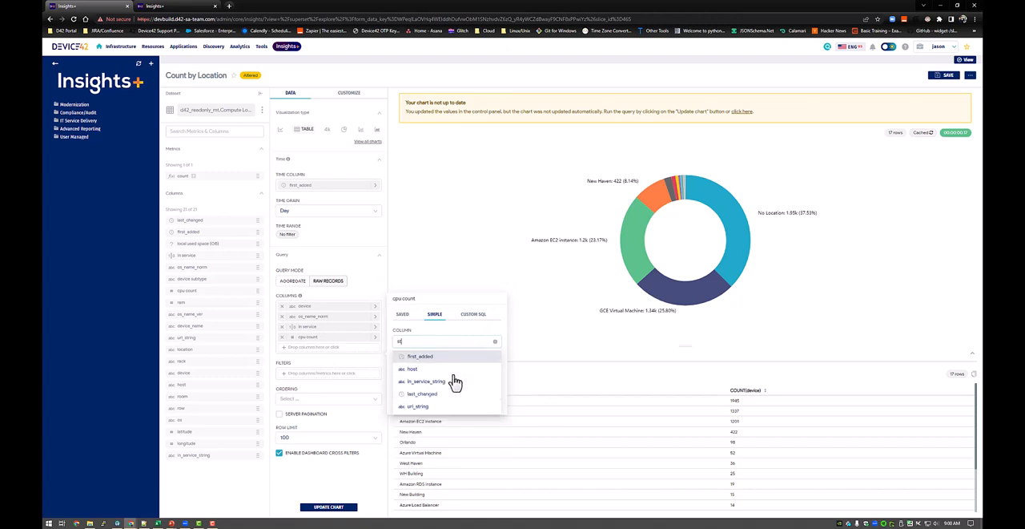
{"action": "key", "text": "BackSpace"}
{"action": "key", "text": "BackSpace"}
{"action": "type", "text": "disk"}
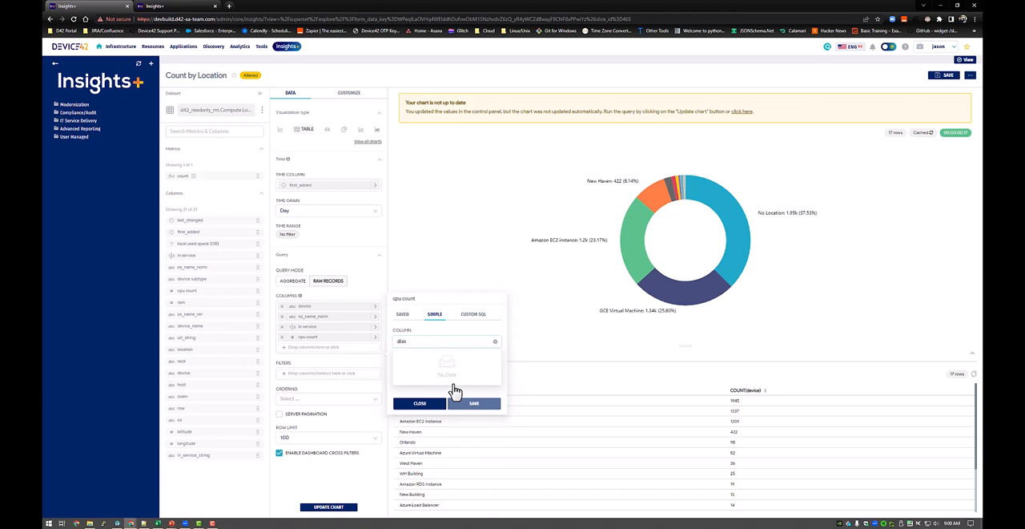
{"action": "key", "text": "BackSpace"}
{"action": "key", "text": "BackSpace"}
{"action": "key", "text": "BackSpace"}
{"action": "key", "text": "BackSpace"}
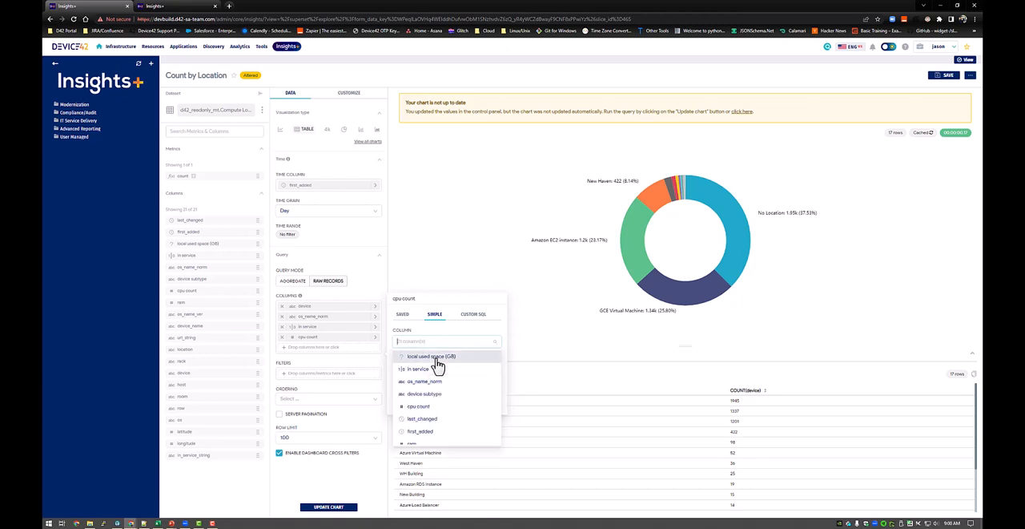
{"action": "left_click", "coordinate": [437, 357]}
{"action": "left_click", "coordinate": [472, 405]}
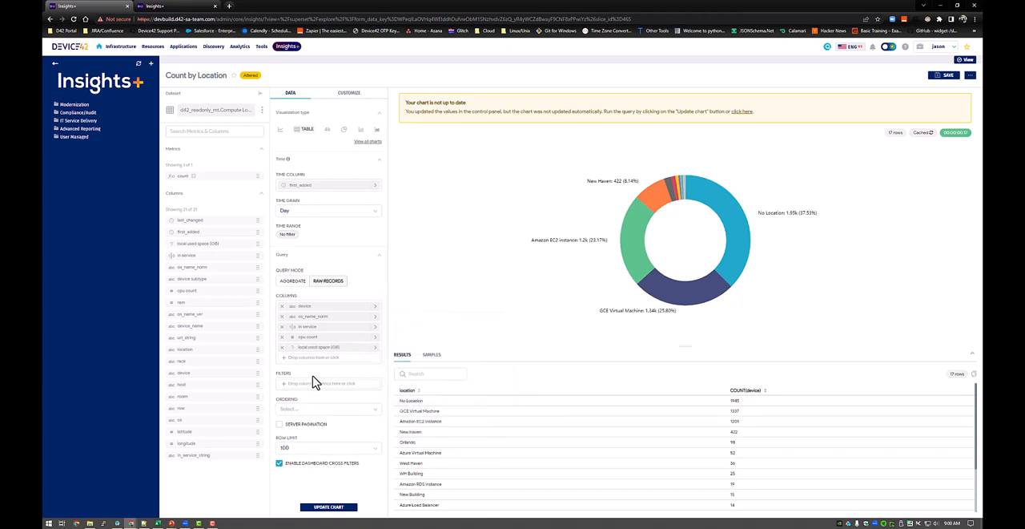
Add the rack column and move it to the top of the column list, ahead of device.
{"action": "left_click", "coordinate": [329, 359]}
{"action": "left_click", "coordinate": [431, 296]}
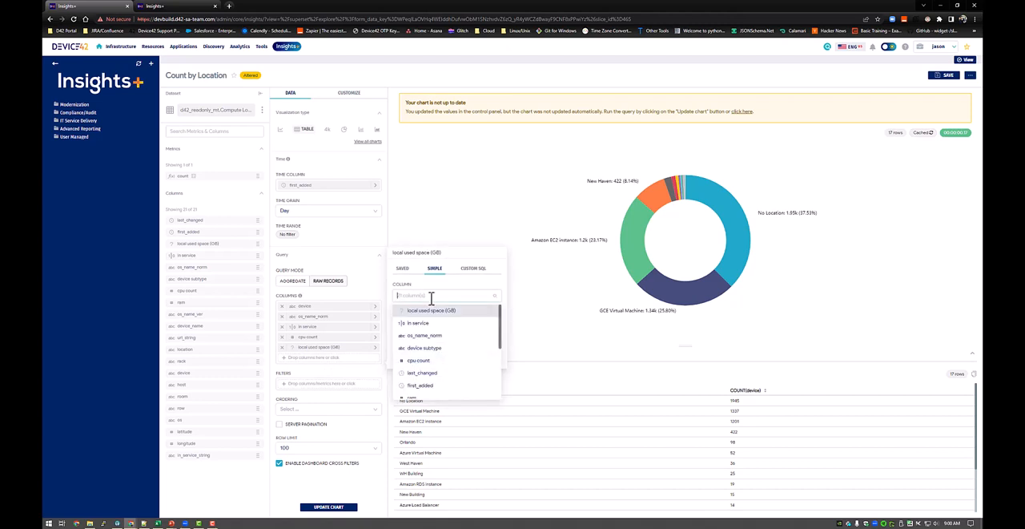
{"action": "type", "text": "rac"}
{"action": "left_click", "coordinate": [445, 318]}
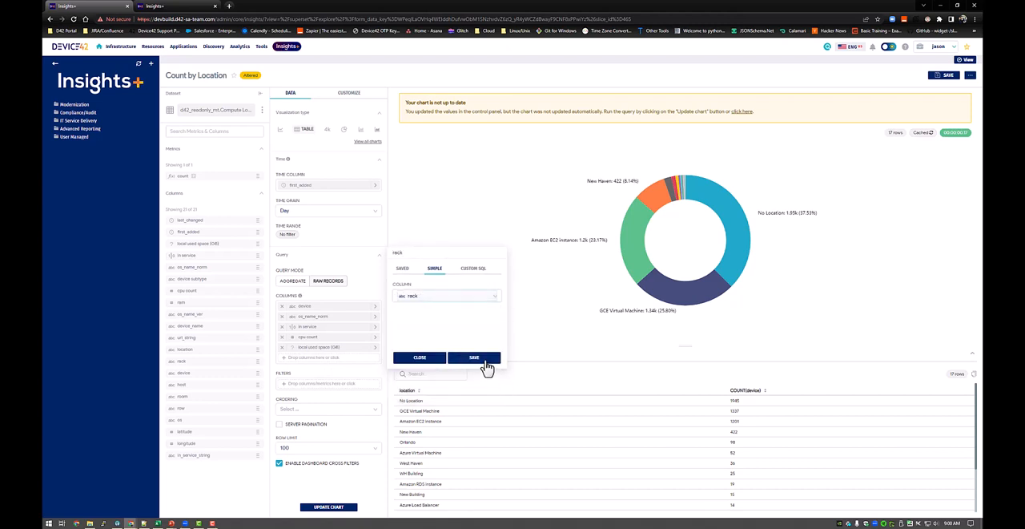
{"action": "left_click", "coordinate": [475, 358]}
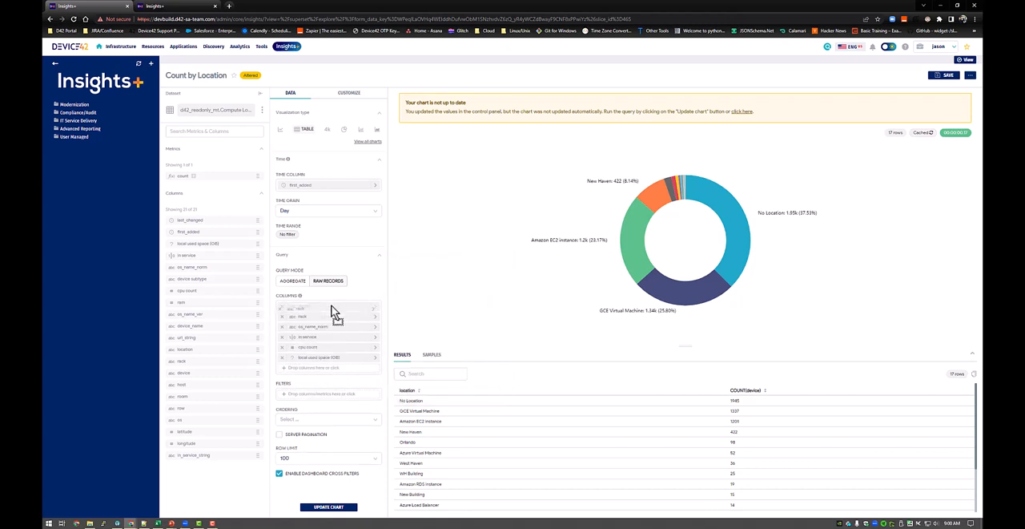
{"action": "left_click_drag", "start_coordinate": [335, 313], "coordinate": [333, 311]}
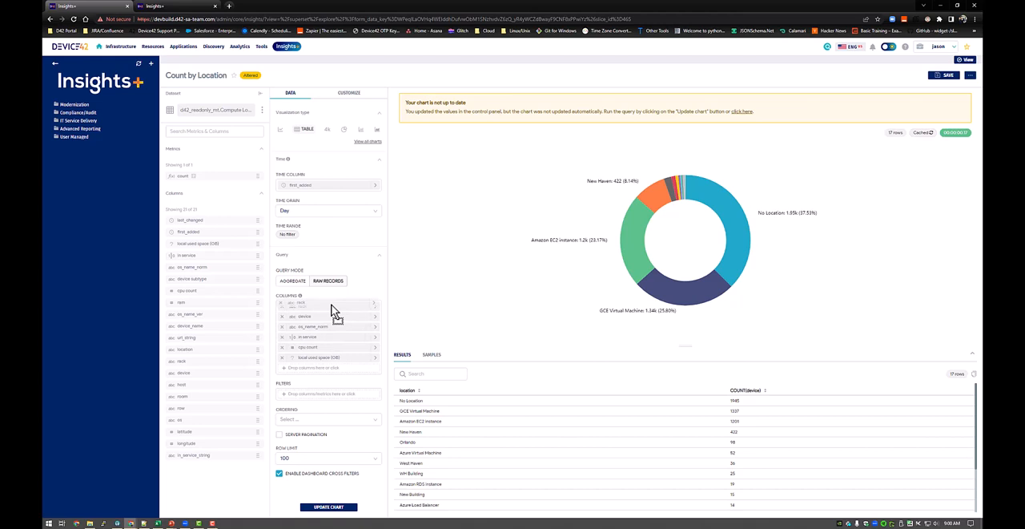
Order the table's records by rack in ascending order.
{"action": "left_click", "coordinate": [312, 418]}
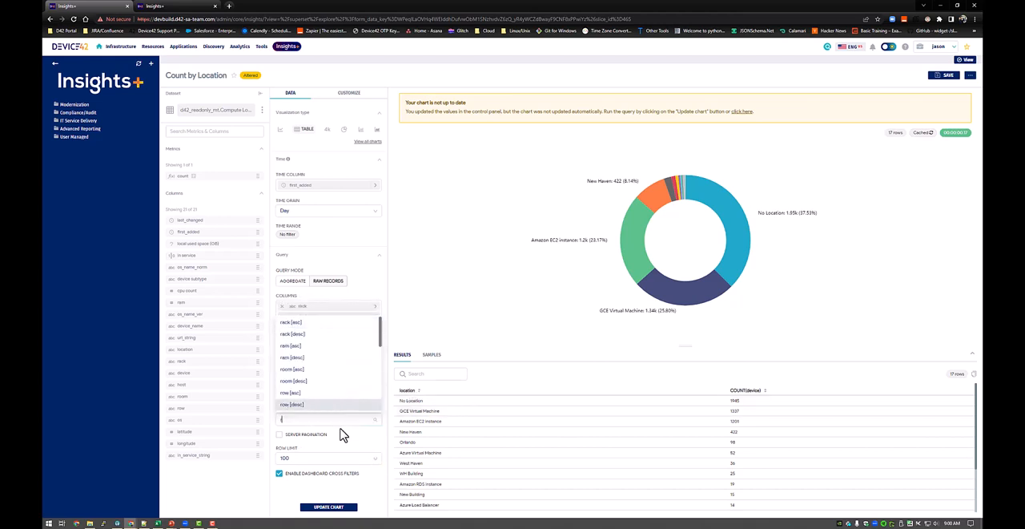
{"action": "type", "text": "ra"}
{"action": "key", "text": "Return"}
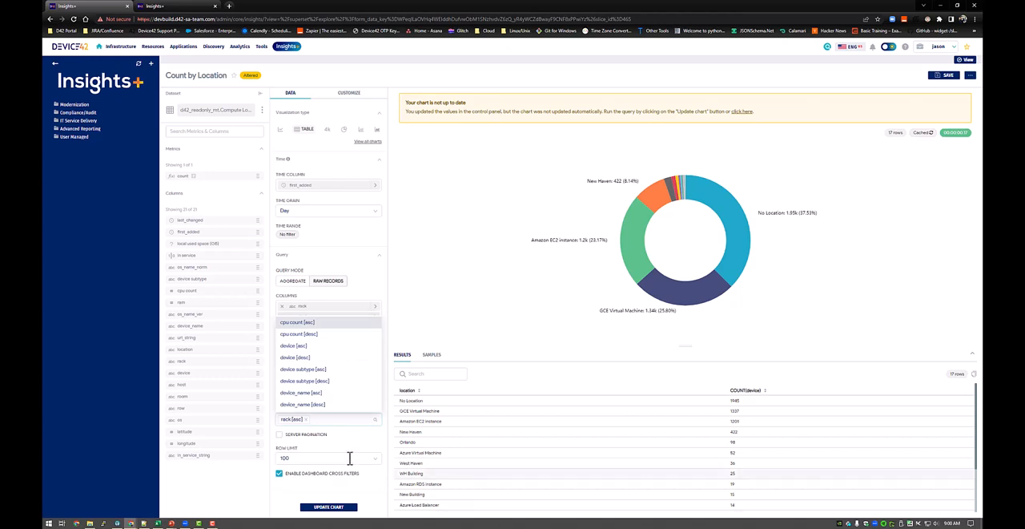
{"action": "left_click", "coordinate": [424, 436]}
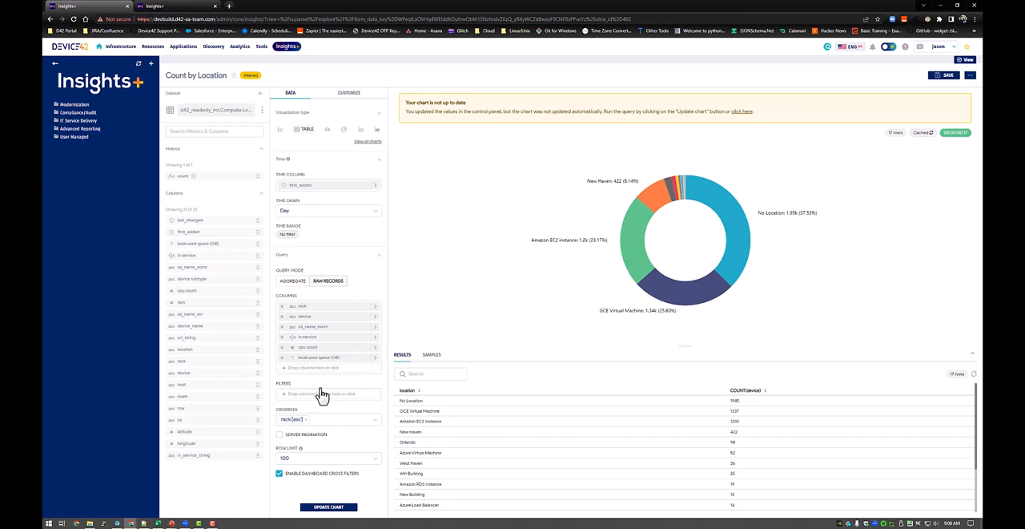
Add the location column and move it to the top of the column list, ahead of rack.
{"action": "left_click", "coordinate": [343, 369]}
{"action": "left_click", "coordinate": [443, 310]}
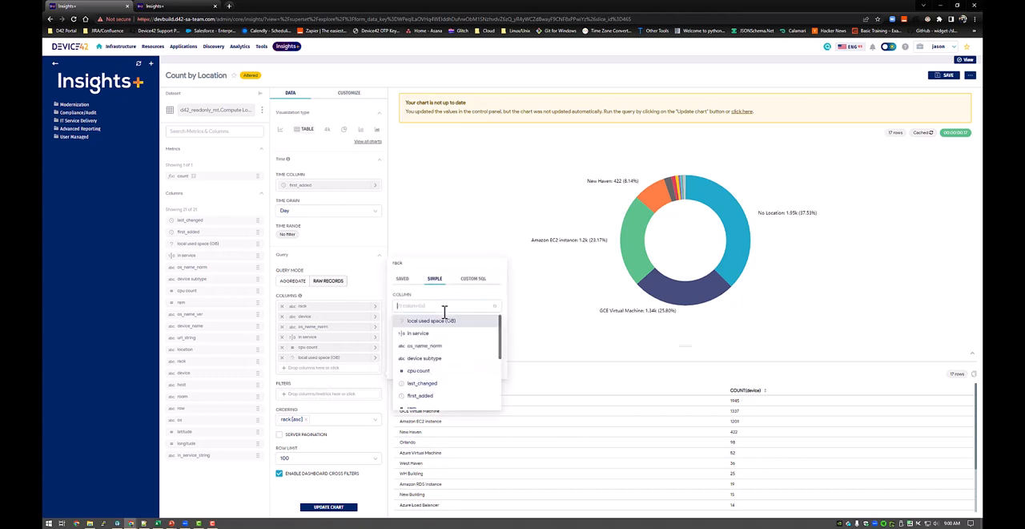
{"action": "type", "text": "lo"}
{"action": "left_click", "coordinate": [422, 334]}
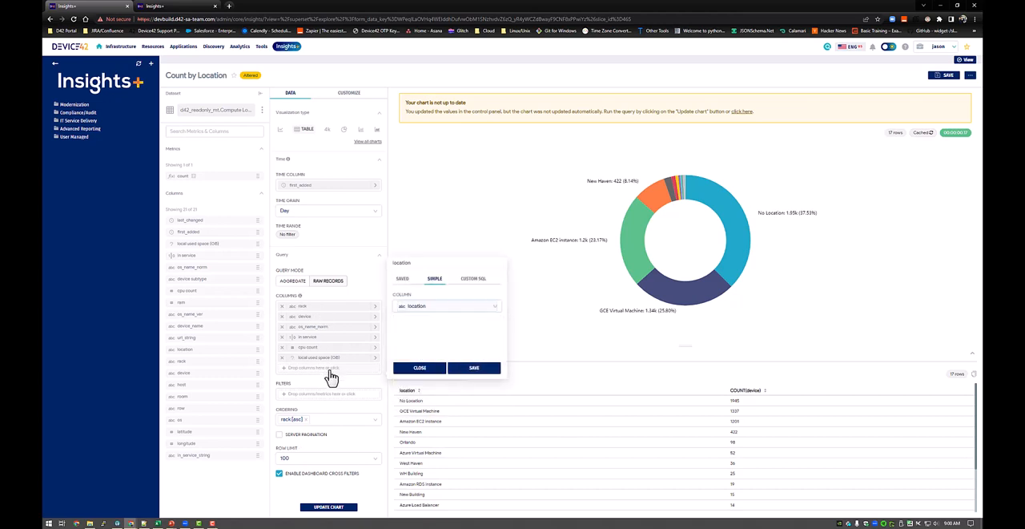
{"action": "left_click", "coordinate": [473, 370]}
{"action": "left_click_drag", "start_coordinate": [311, 370], "coordinate": [305, 307]}
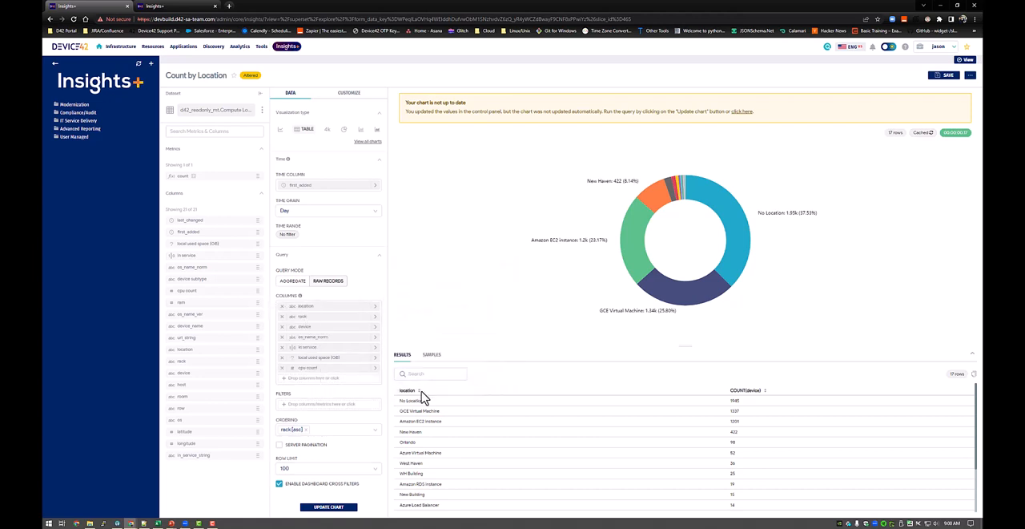
Update the chart to render the table and enable its search box in the display options.
{"action": "left_click", "coordinate": [328, 510]}
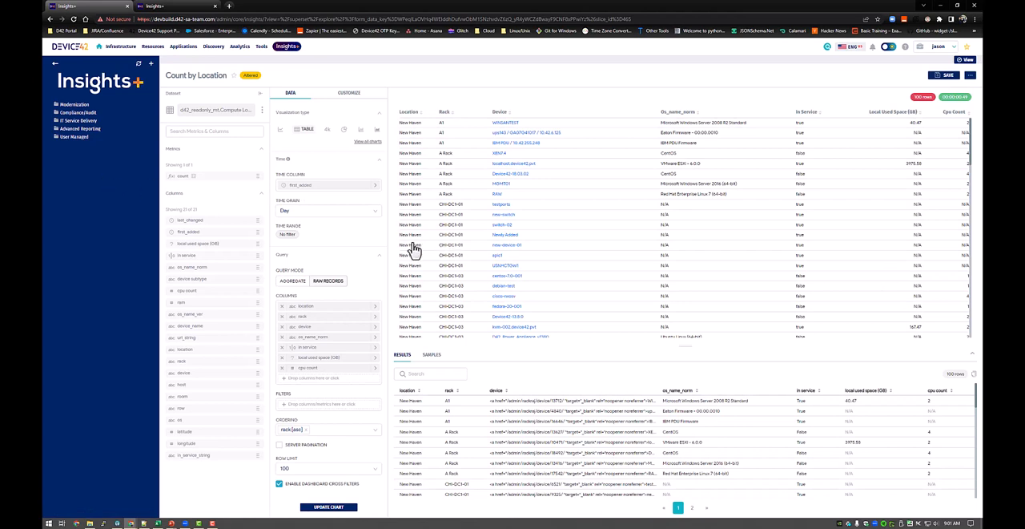
{"action": "left_click", "coordinate": [345, 94]}
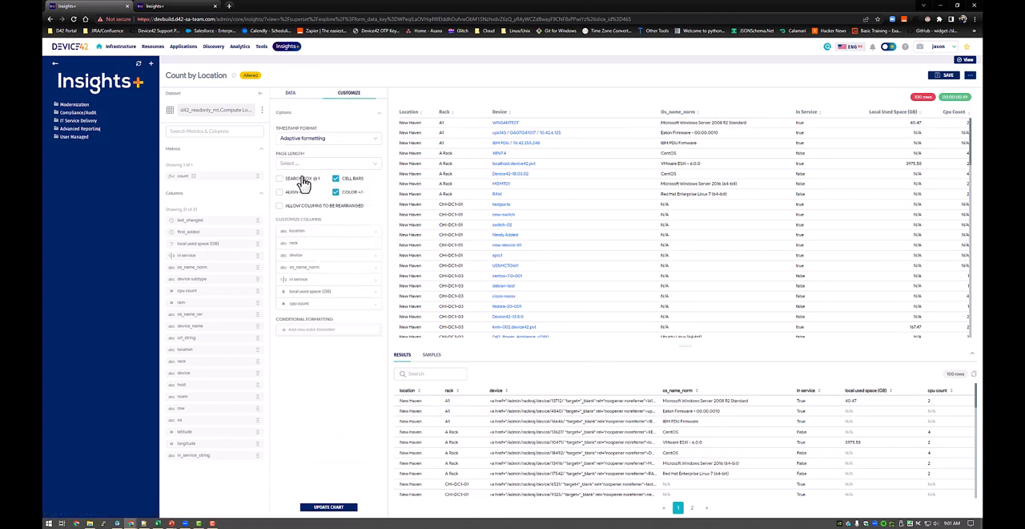
{"action": "left_click", "coordinate": [299, 179]}
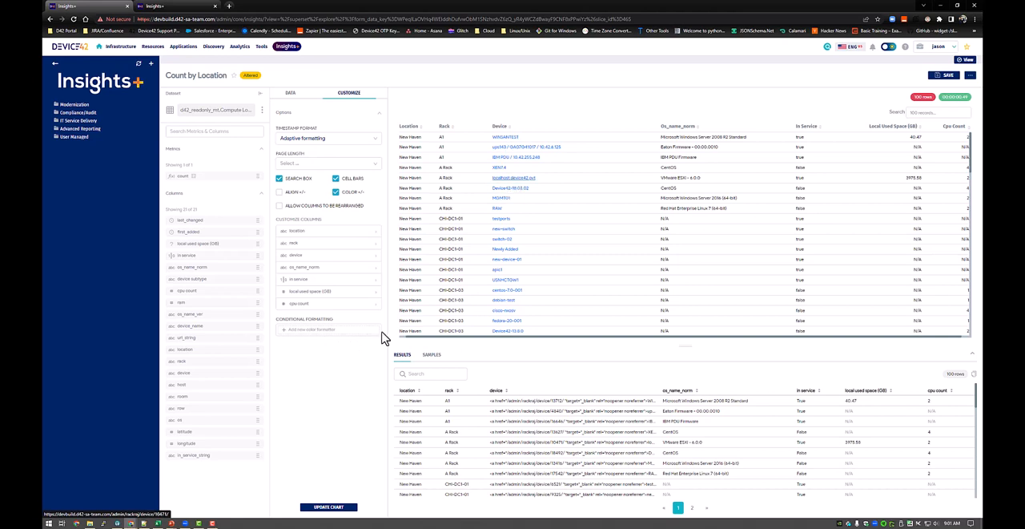
Add a filter that keeps only the records whose location is in New Haven.
{"action": "left_click", "coordinate": [291, 93]}
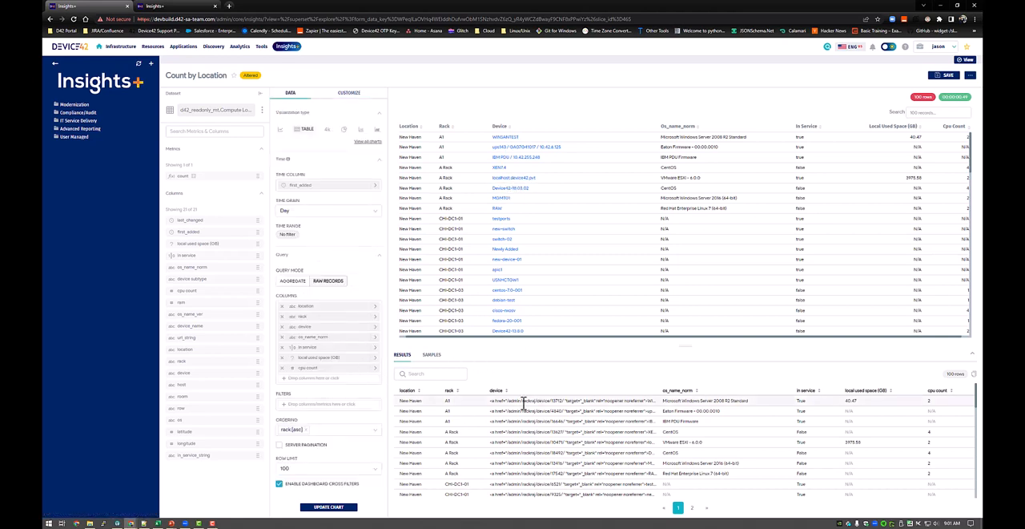
{"action": "left_click_drag", "start_coordinate": [489, 401], "coordinate": [644, 404]}
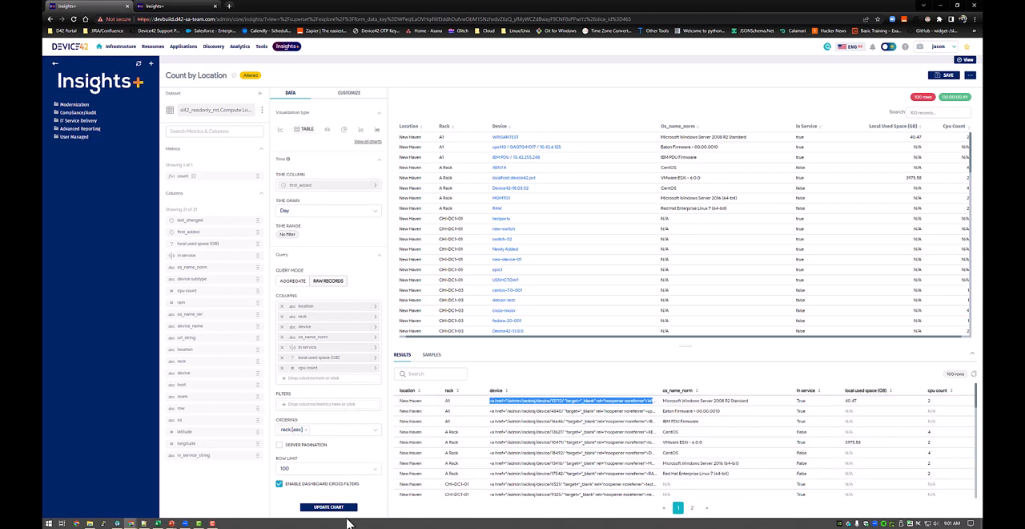
{"action": "left_click", "coordinate": [327, 413]}
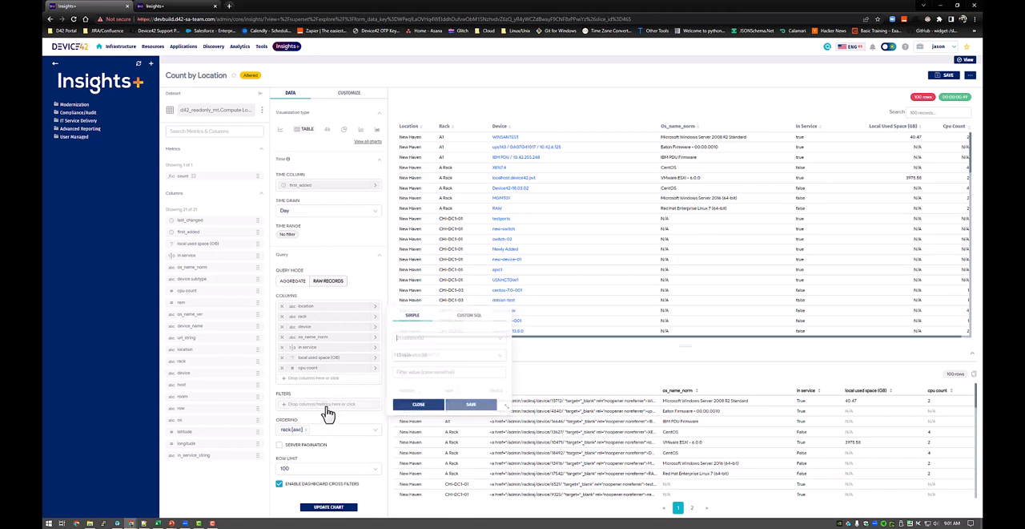
{"action": "left_click", "coordinate": [421, 335]}
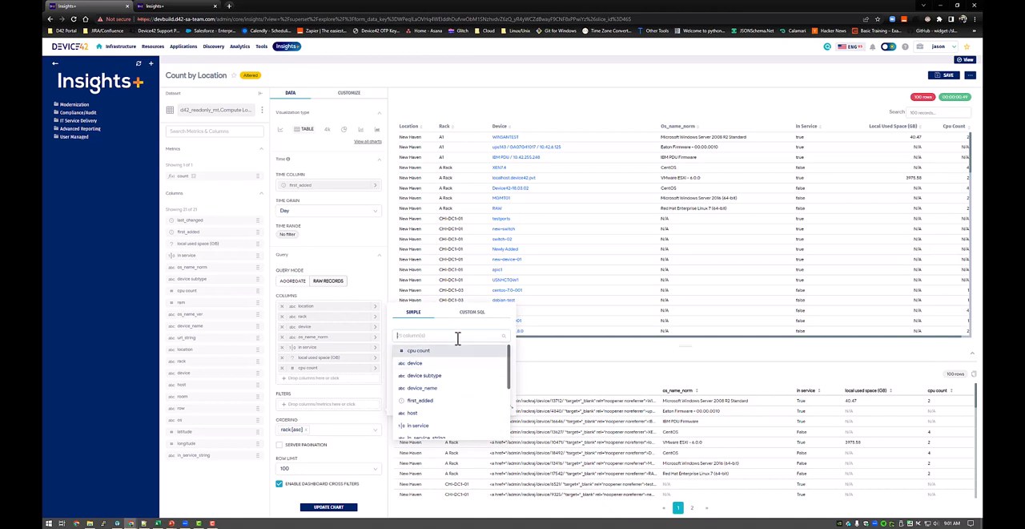
{"action": "type", "text": "loc"}
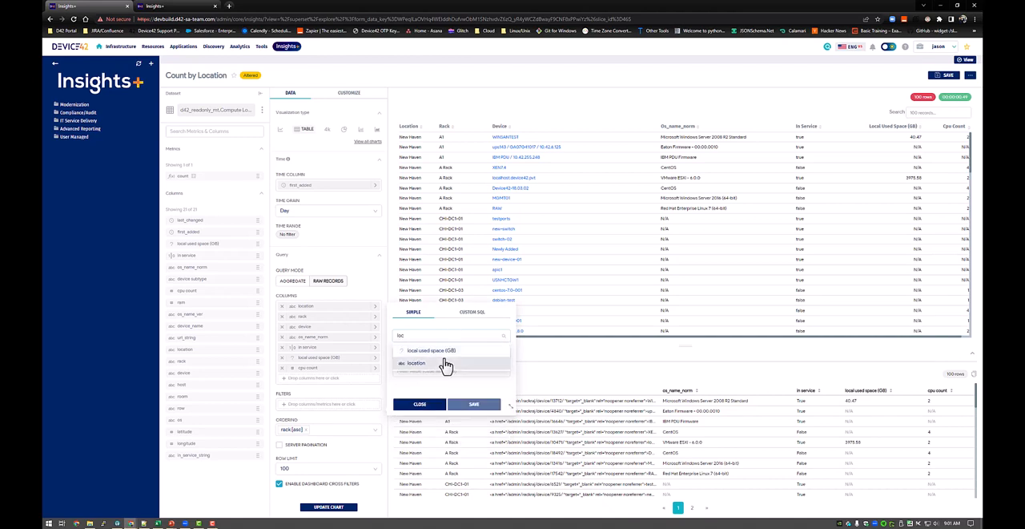
{"action": "left_click", "coordinate": [449, 362]}
{"action": "left_click", "coordinate": [433, 353]}
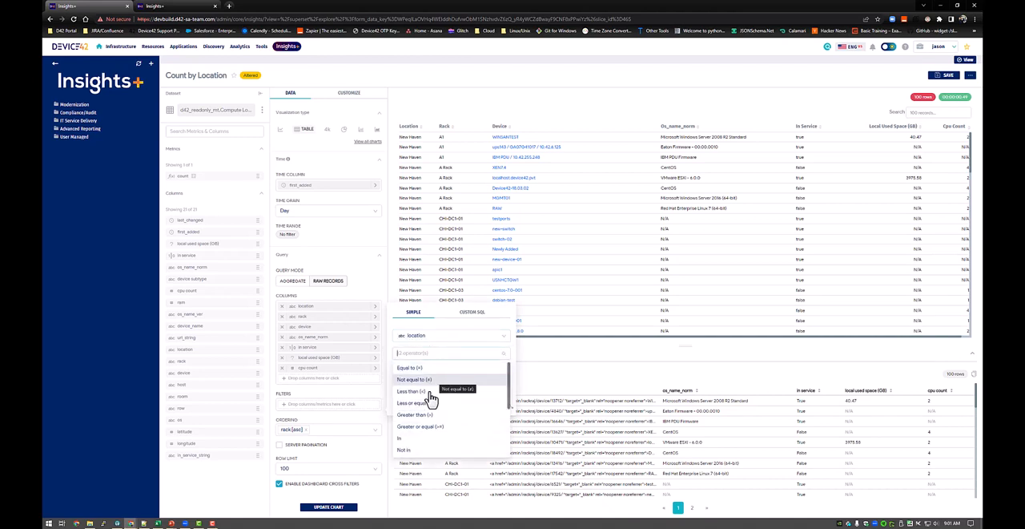
{"action": "left_click", "coordinate": [410, 438]}
{"action": "left_click", "coordinate": [434, 371]}
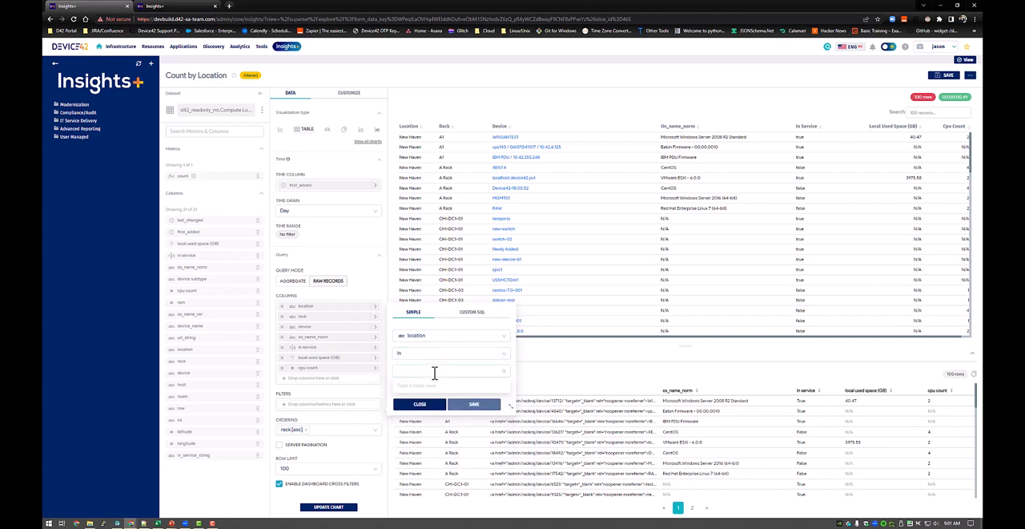
{"action": "type", "text": "New Haven"}
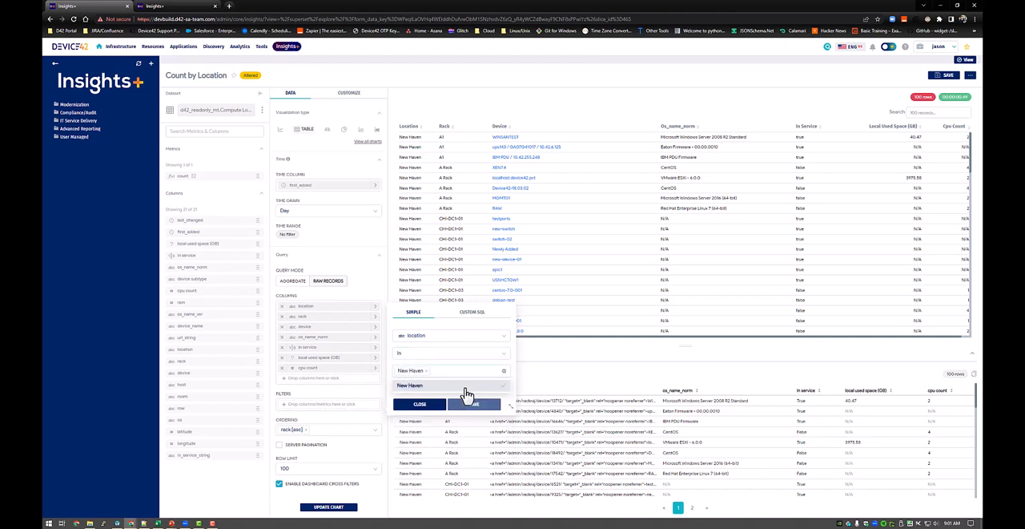
{"action": "left_click", "coordinate": [457, 388]}
{"action": "left_click", "coordinate": [473, 404]}
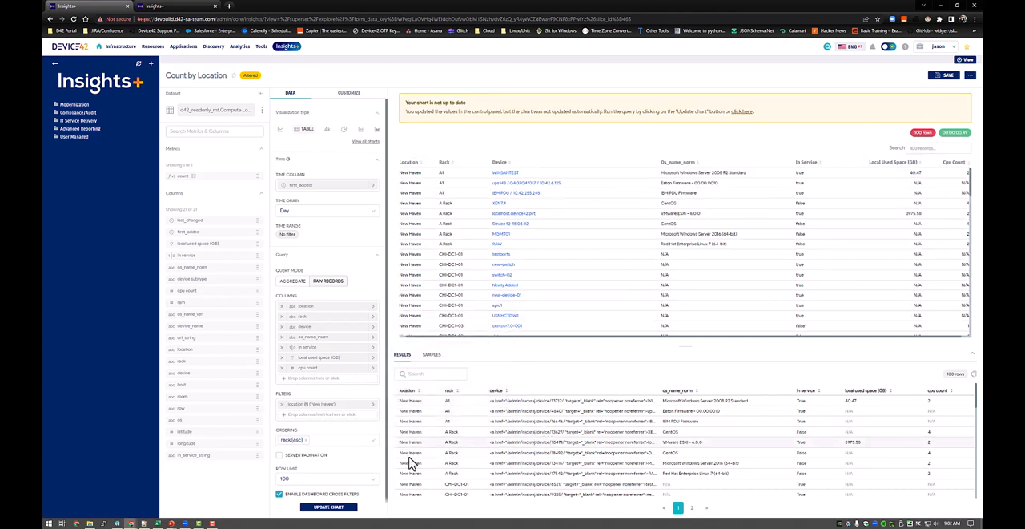
Update the chart with the location filter applied, and remove that filter again.
{"action": "left_click", "coordinate": [331, 507]}
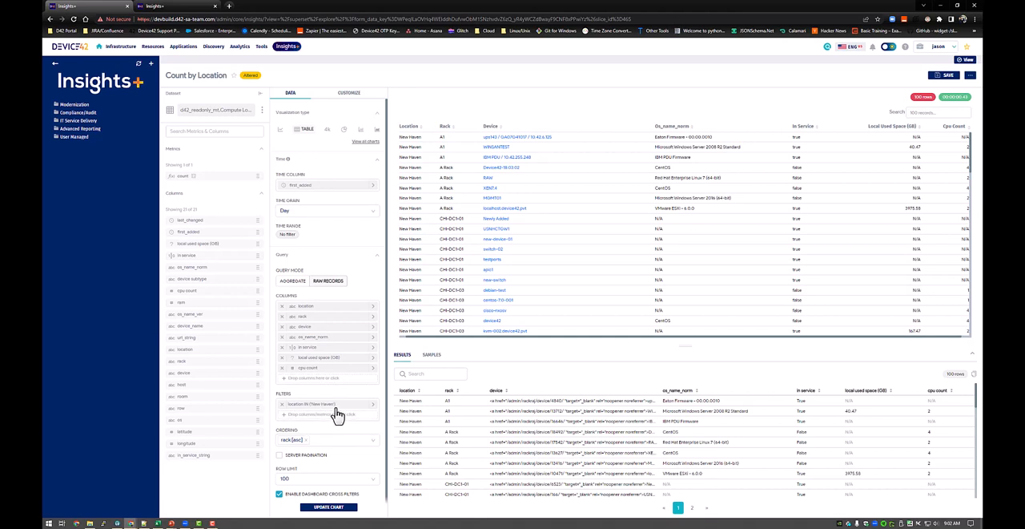
{"action": "left_click", "coordinate": [279, 405]}
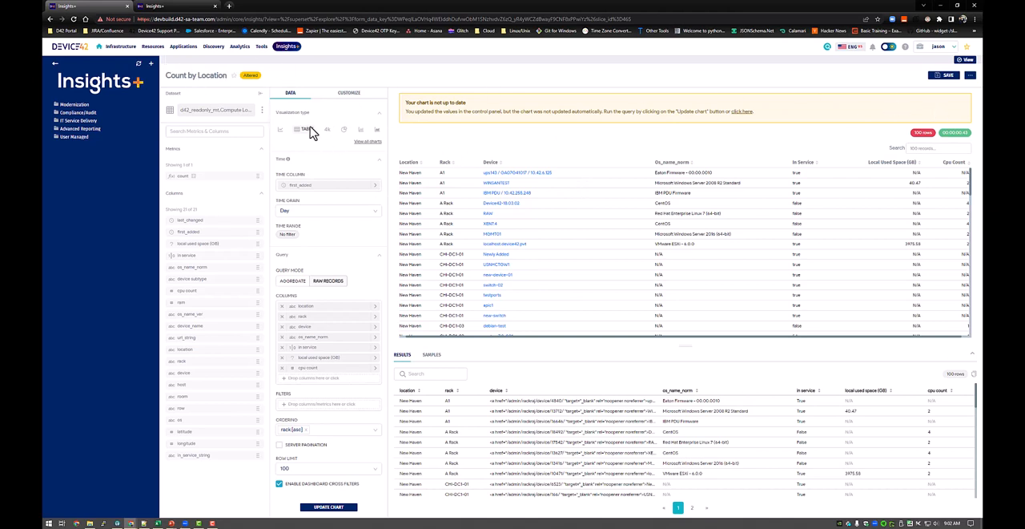
Rename the table chart as Location Details and save it as a new chart on the Compute Inventory dashboard.
{"action": "key", "text": "ctrl+BackSpace"}
{"action": "key", "text": "ctrl+BackSpace"}
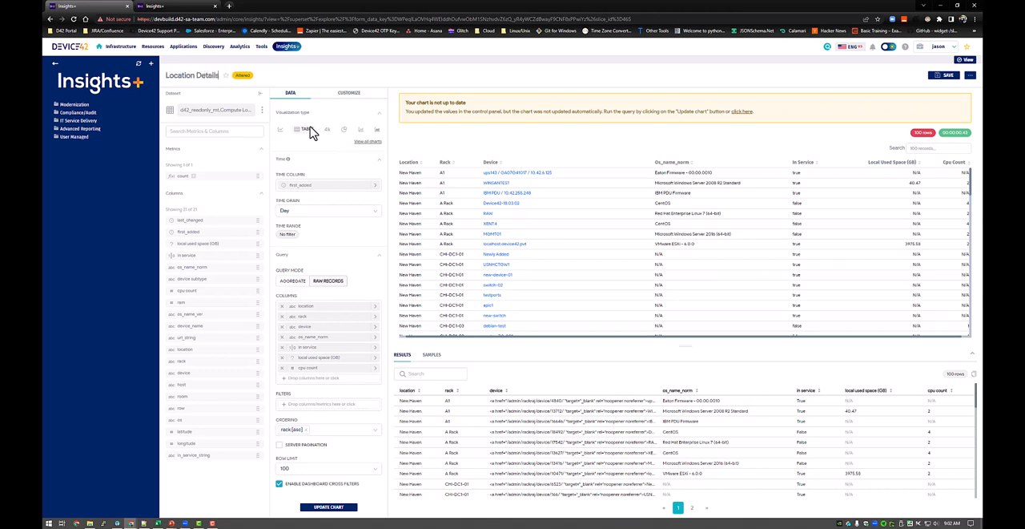
{"action": "left_click", "coordinate": [936, 76]}
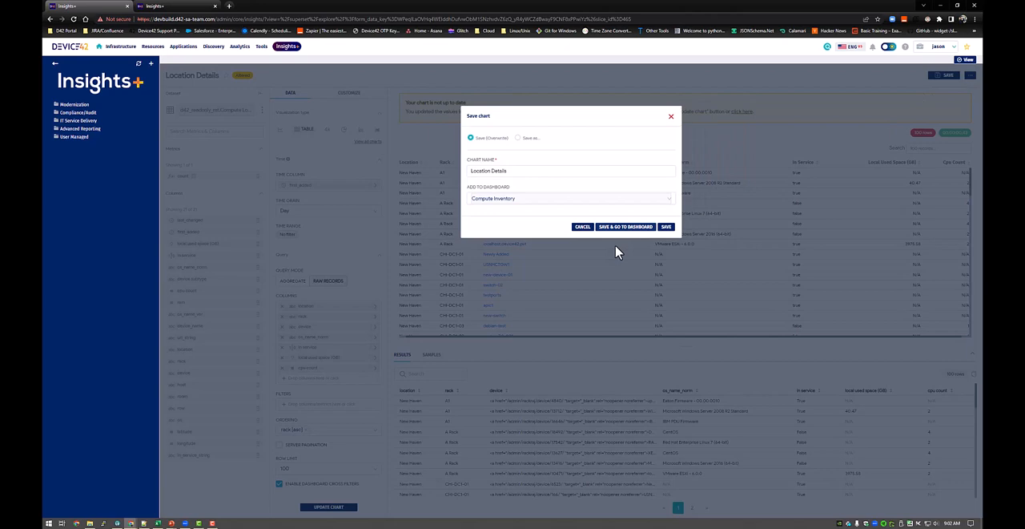
{"action": "left_click", "coordinate": [531, 139]}
{"action": "left_click", "coordinate": [665, 227]}
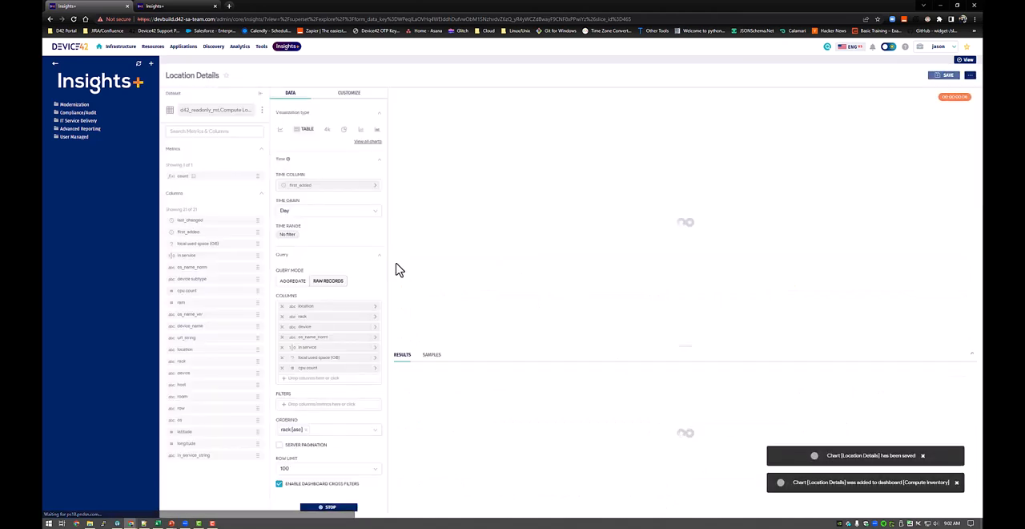
Change the visualization type to Big Number with COUNT(device) as its metric, and update the chart.
{"action": "left_click", "coordinate": [328, 133]}
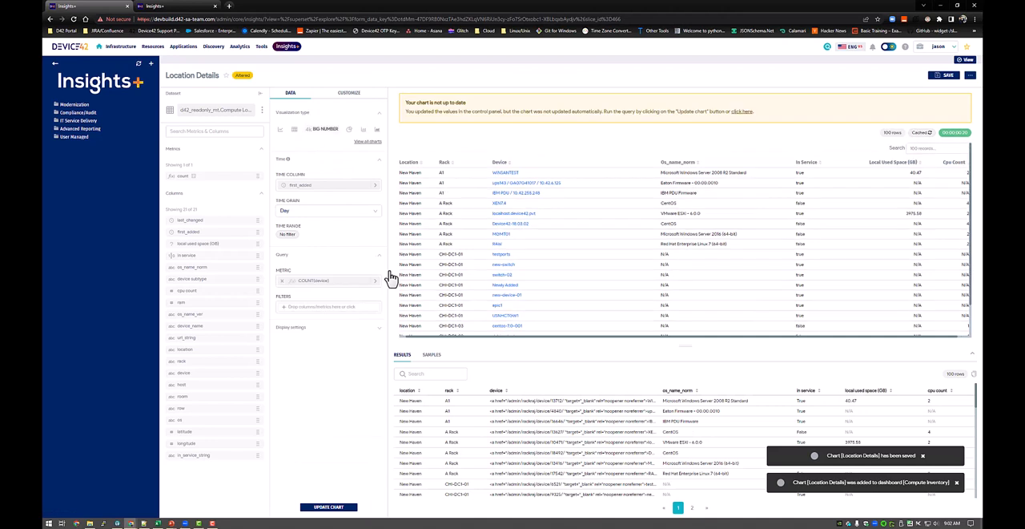
{"action": "left_click", "coordinate": [329, 285]}
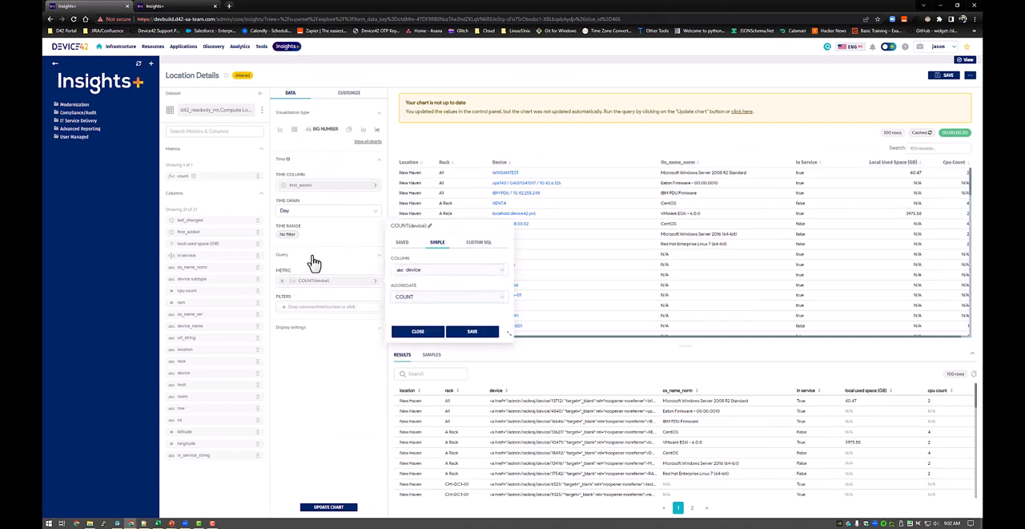
{"action": "left_click", "coordinate": [323, 120]}
{"action": "left_click", "coordinate": [320, 119]}
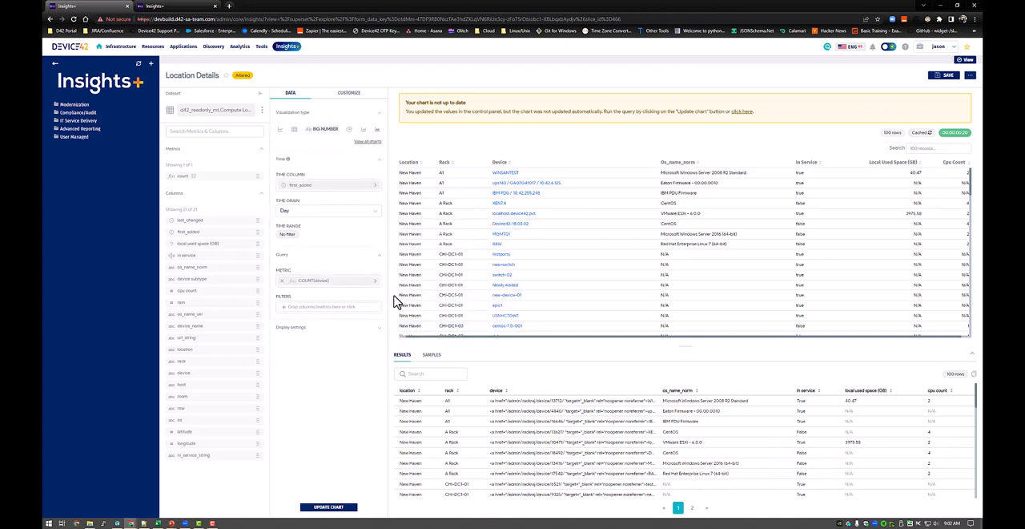
{"action": "left_click", "coordinate": [327, 509]}
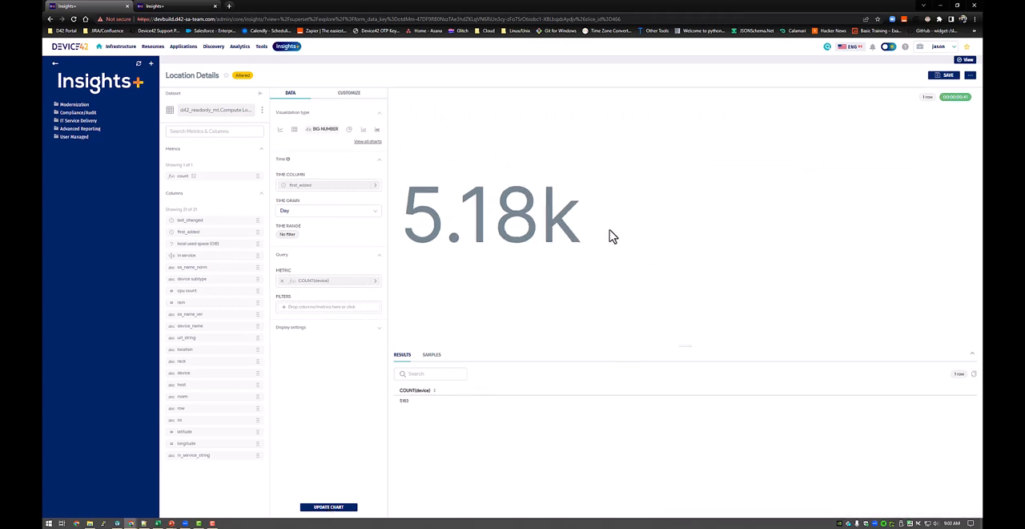
Set the big number font size to Small in the chart's display options.
{"action": "left_click_drag", "start_coordinate": [610, 231], "coordinate": [494, 232]}
{"action": "left_click", "coordinate": [370, 355]}
{"action": "left_click", "coordinate": [330, 282]}
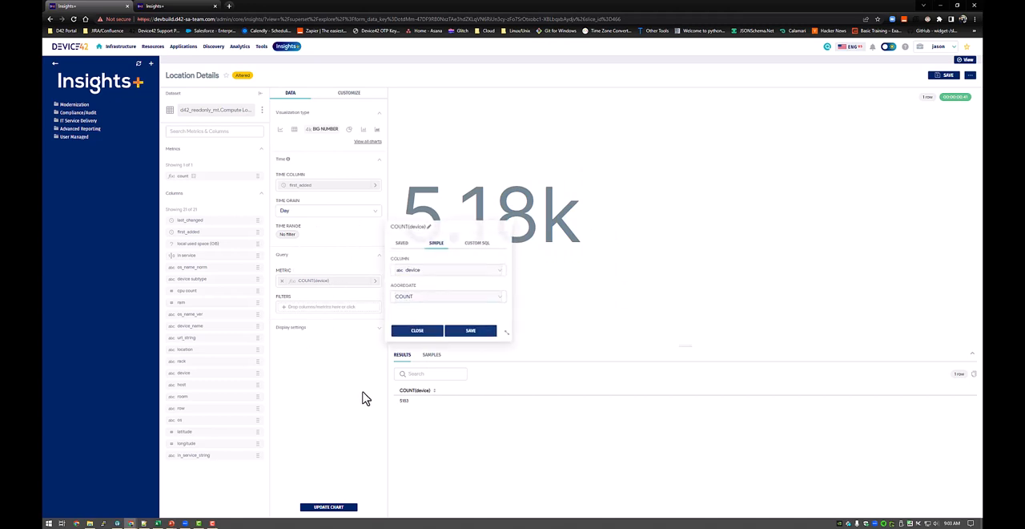
{"action": "left_click", "coordinate": [353, 96]}
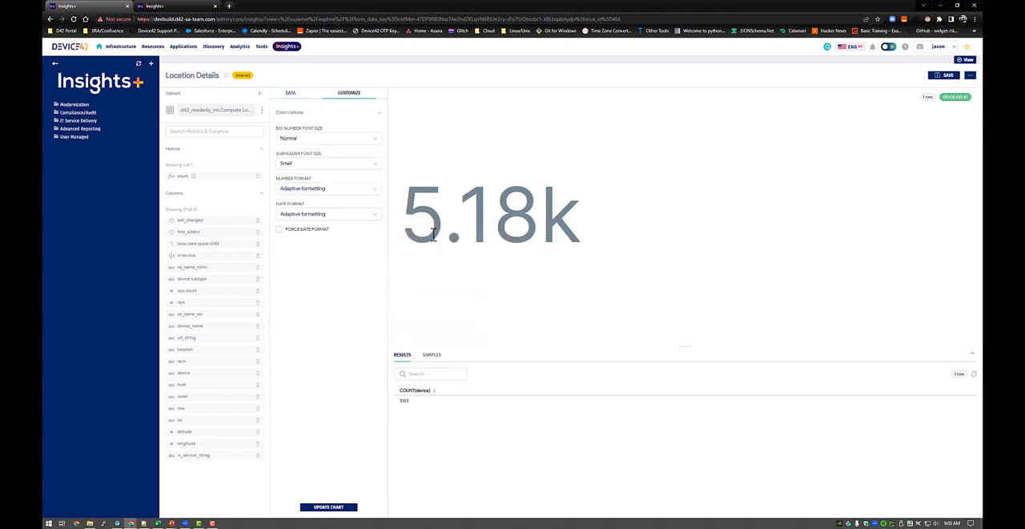
{"action": "left_click", "coordinate": [329, 138]}
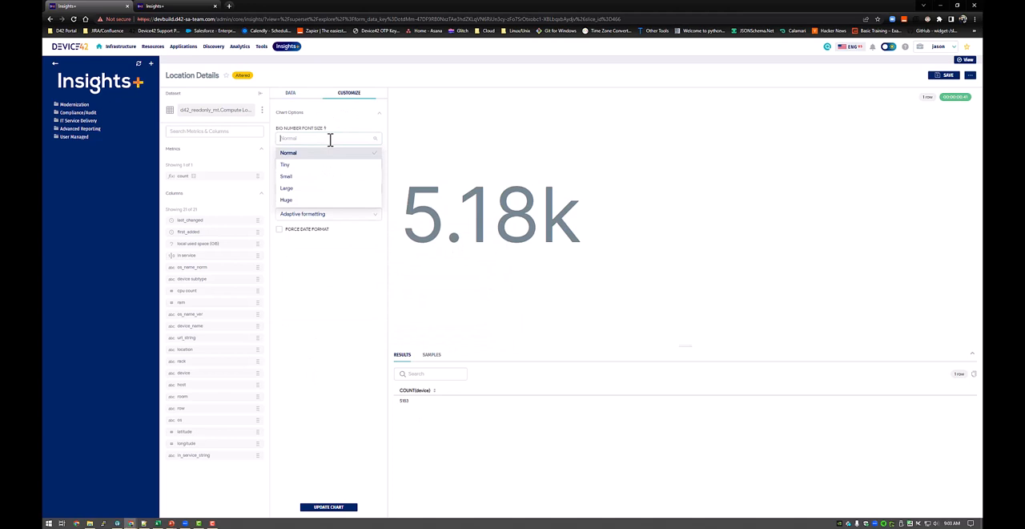
{"action": "left_click", "coordinate": [317, 176]}
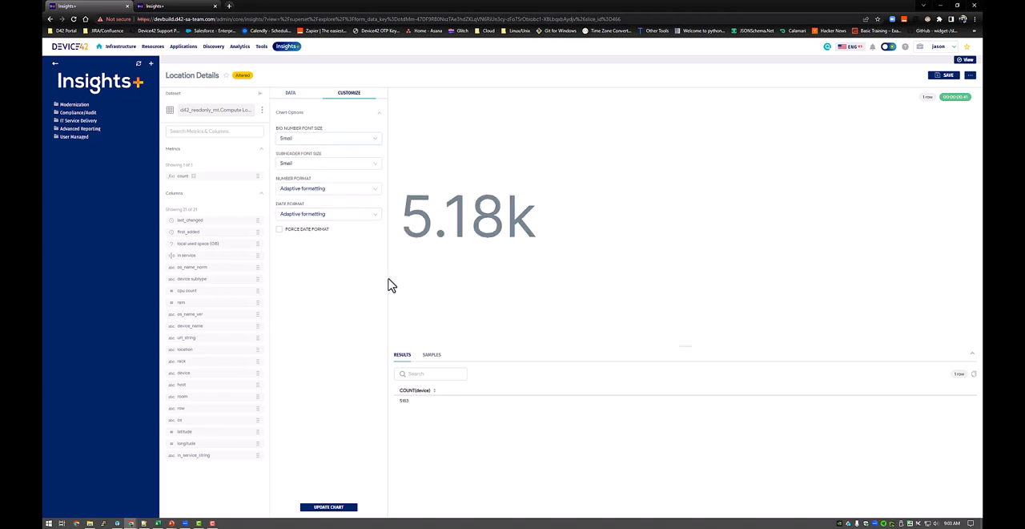
{"action": "left_click", "coordinate": [290, 93]}
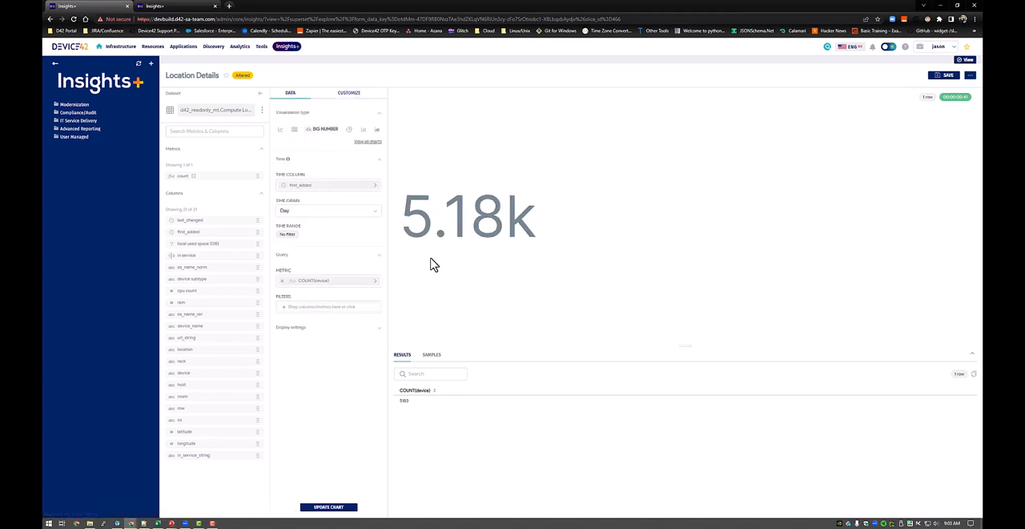
Rename the chart as Device Count and save it as a new chart on the Compute Inventory dashboard.
{"action": "triple_click", "coordinate": [201, 75]}
{"action": "type", "text": "Dev"}
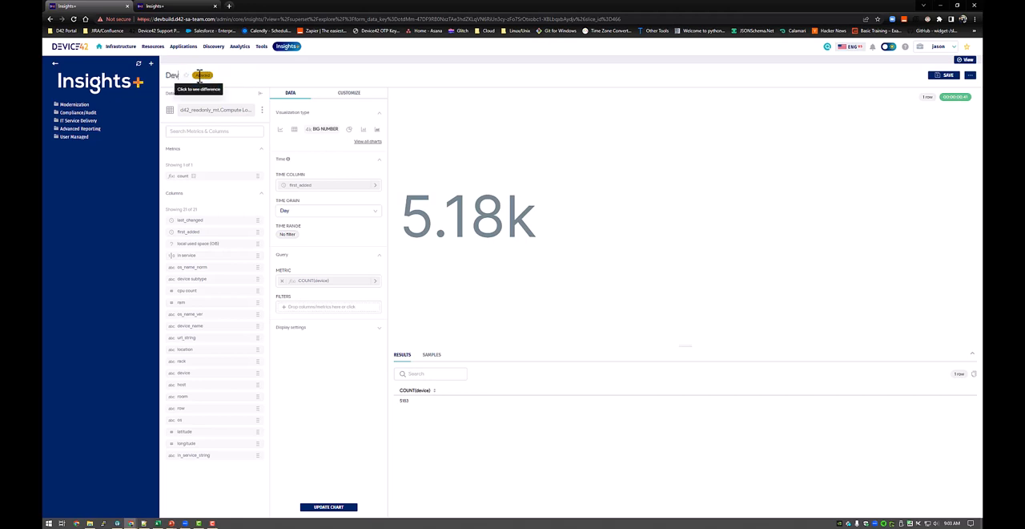
{"action": "type", "text": "ice Count"}
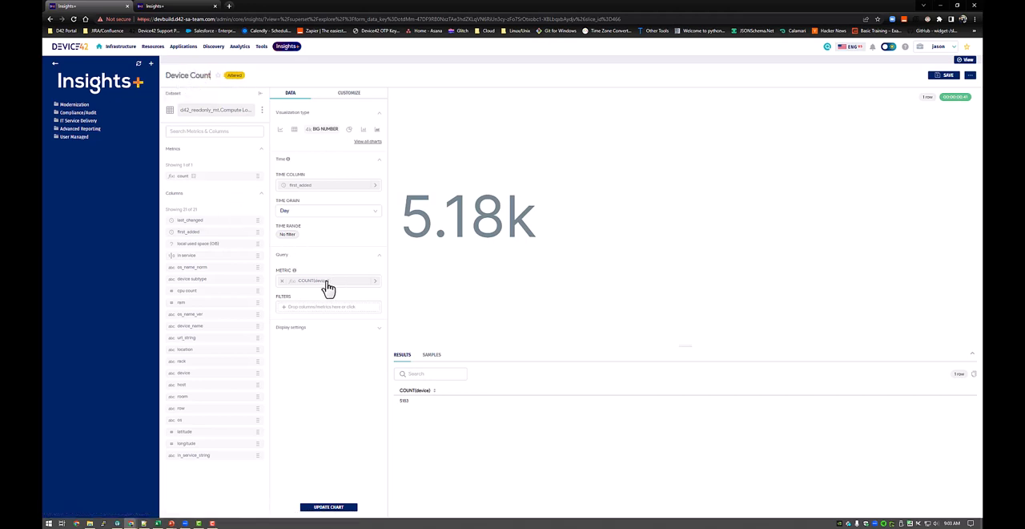
{"action": "left_click", "coordinate": [946, 77]}
{"action": "left_click", "coordinate": [518, 138]}
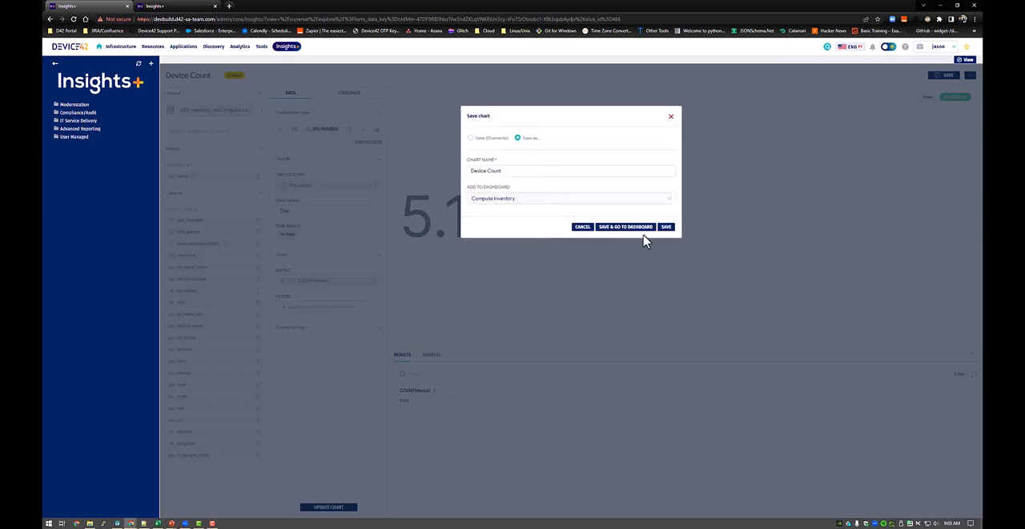
{"action": "left_click", "coordinate": [671, 227]}
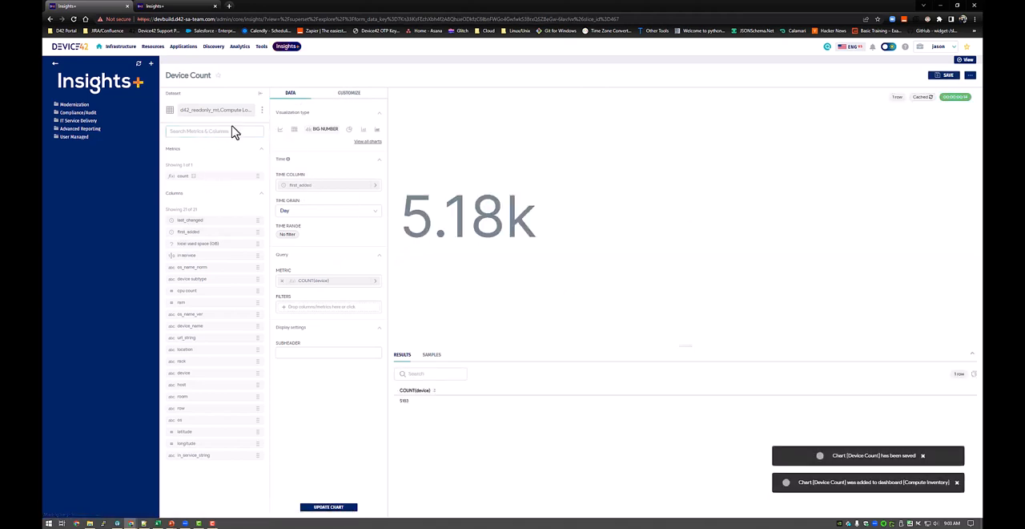
Change the big number's metric to the SUM of local used space (GB) and update the chart.
{"action": "left_click", "coordinate": [308, 280]}
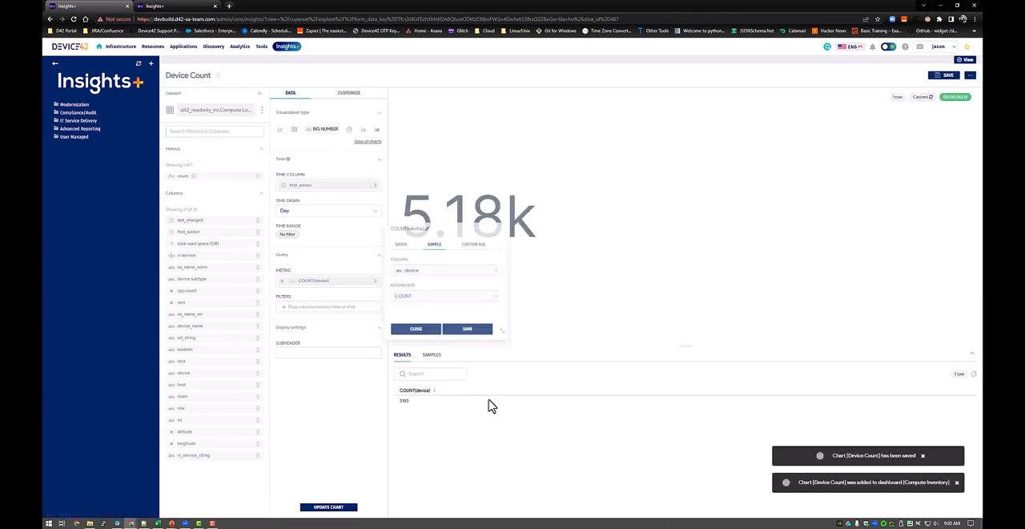
{"action": "left_click", "coordinate": [450, 272]}
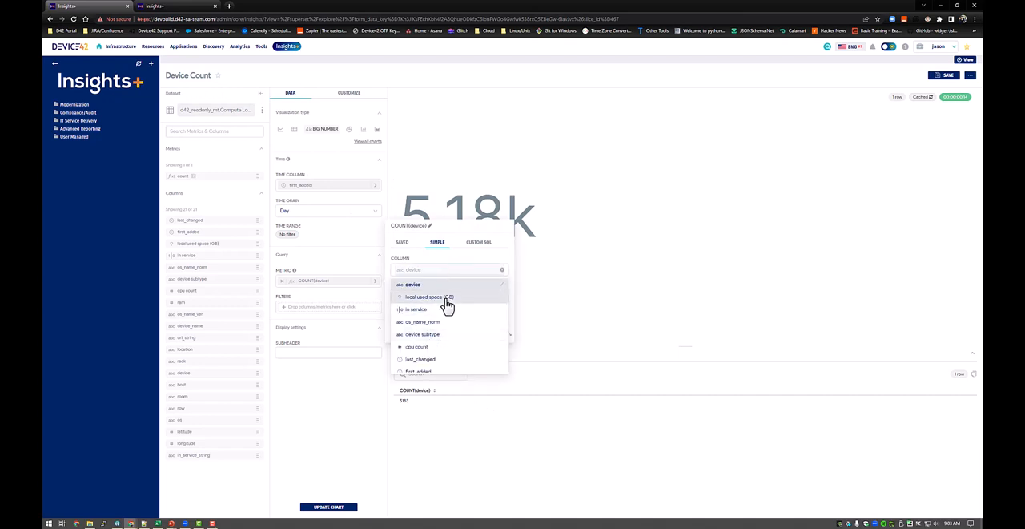
{"action": "left_click", "coordinate": [445, 298]}
{"action": "left_click", "coordinate": [430, 296]}
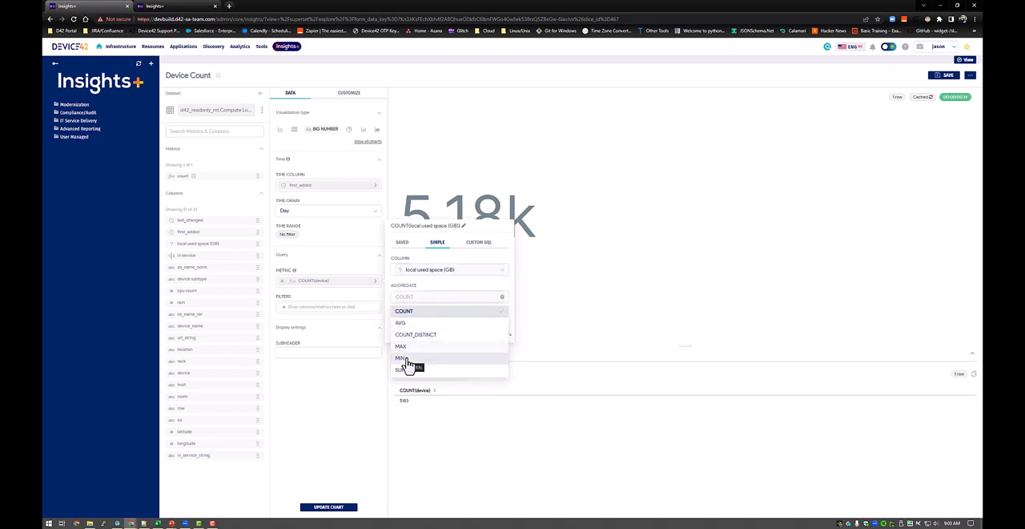
{"action": "left_click", "coordinate": [403, 370]}
{"action": "left_click", "coordinate": [473, 332]}
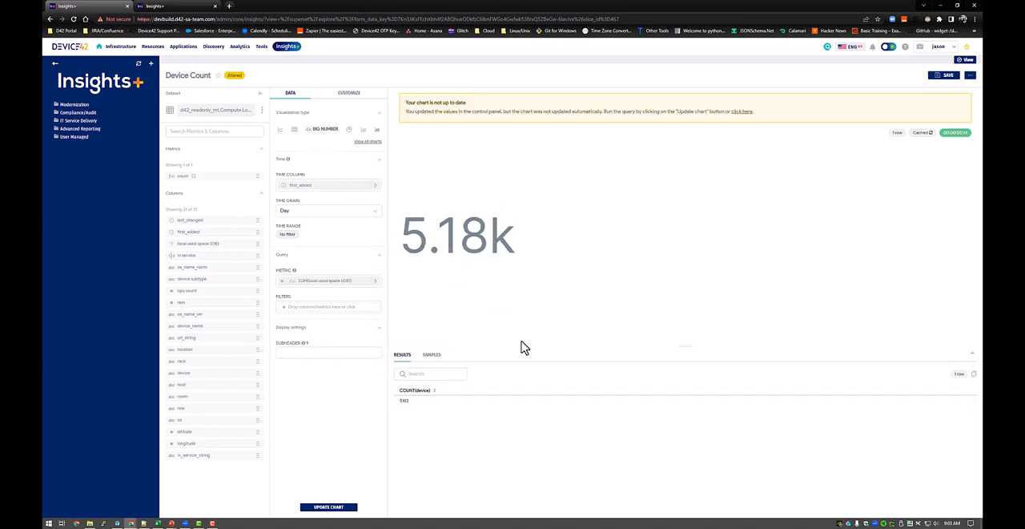
{"action": "left_click", "coordinate": [336, 506]}
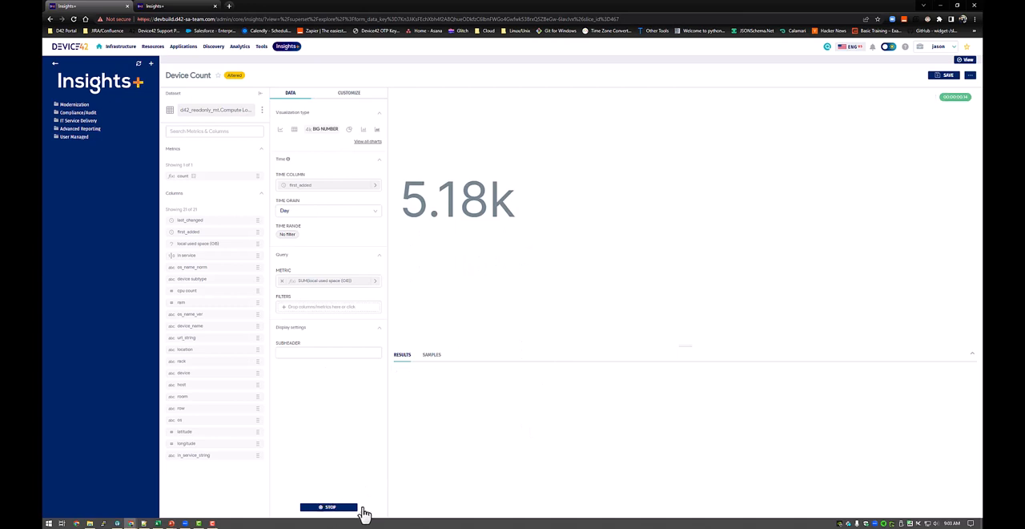
Rename the chart as Used Space Total (GB).
{"action": "left_click", "coordinate": [196, 77]}
{"action": "type", "text": "Used Space Total"}
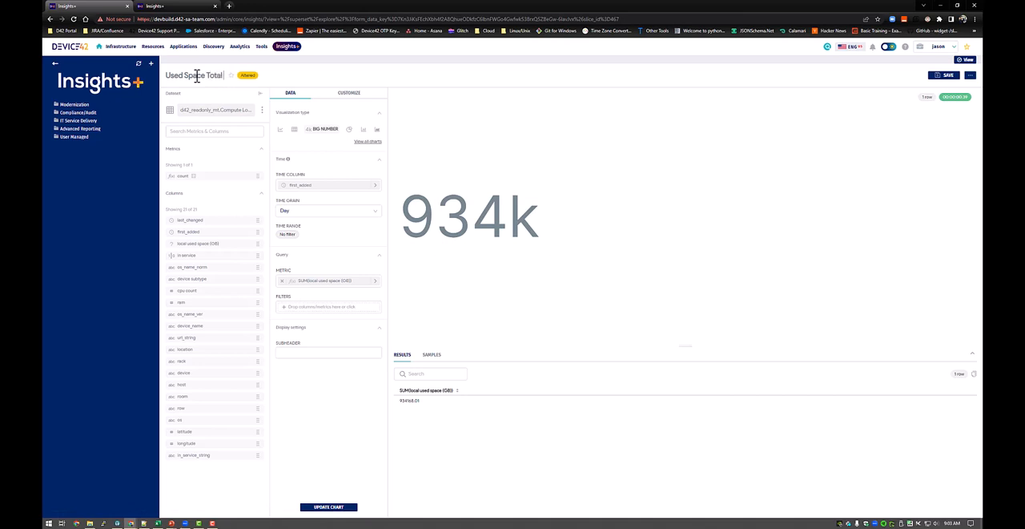
{"action": "type", "text": " (GB"}
Browse the full gallery of available visualization types and leave the chart type as it is.
{"action": "left_click", "coordinate": [369, 141]}
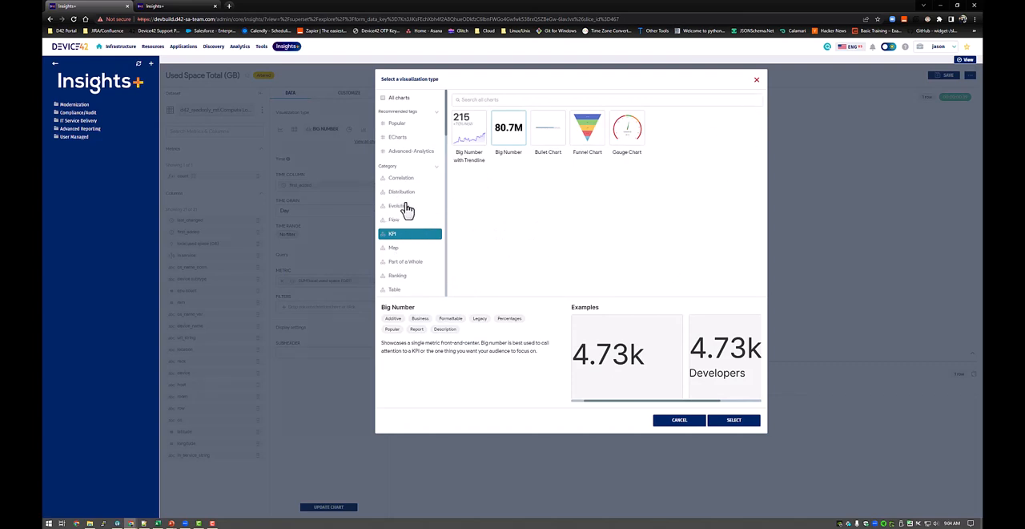
{"action": "left_click", "coordinate": [400, 98]}
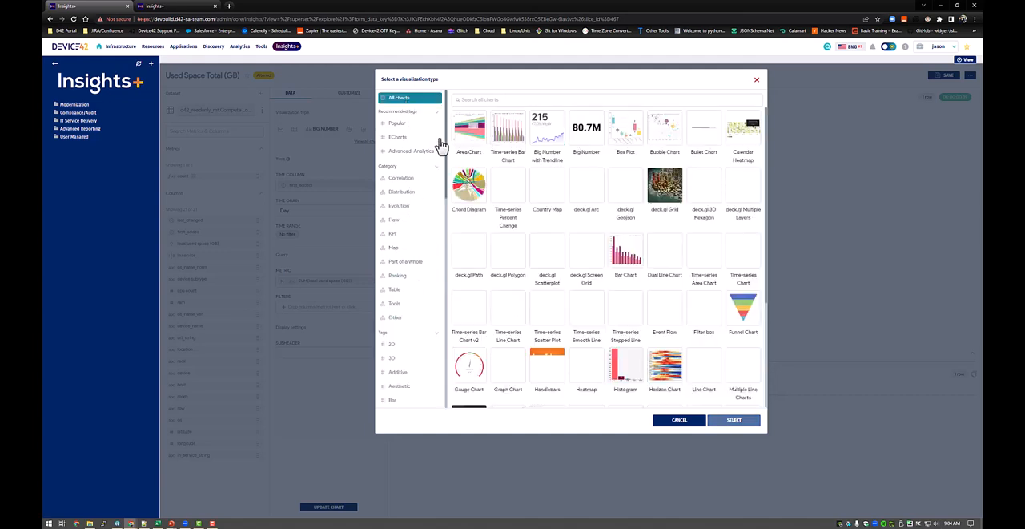
{"action": "scroll", "coordinate": [647, 295], "scroll_direction": "down", "scroll_amount": 3}
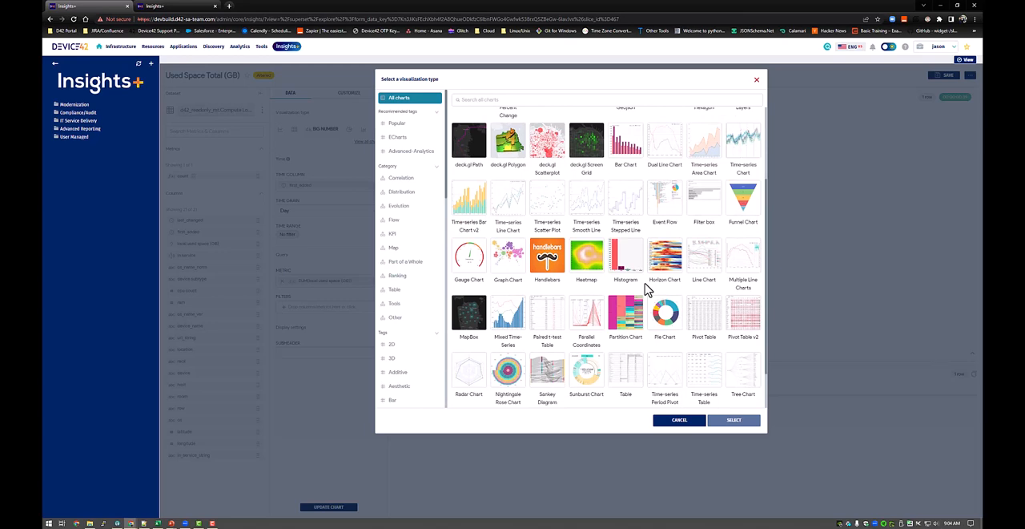
{"action": "left_click", "coordinate": [757, 80]}
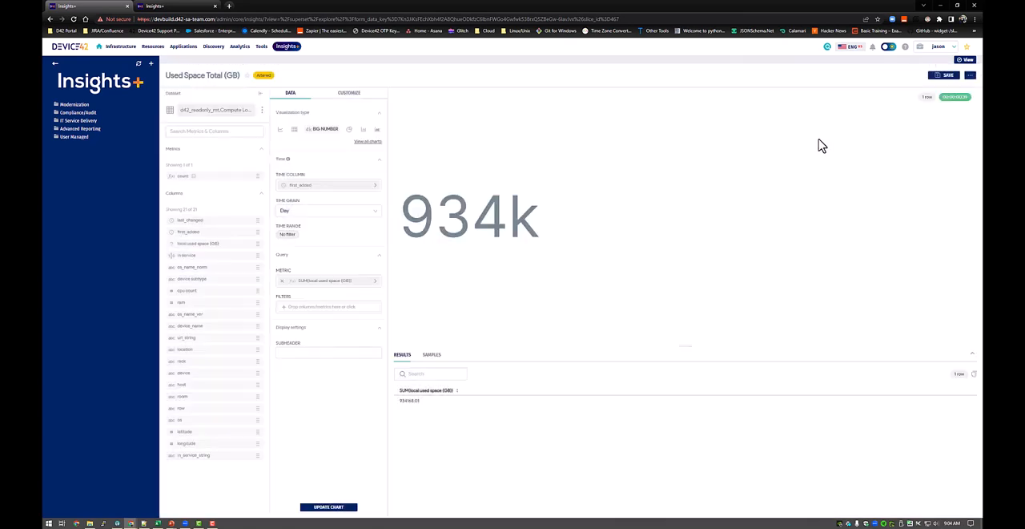
Save Used Space Total (GB) as a new chart on the Compute Inventory dashboard.
{"action": "left_click", "coordinate": [945, 76]}
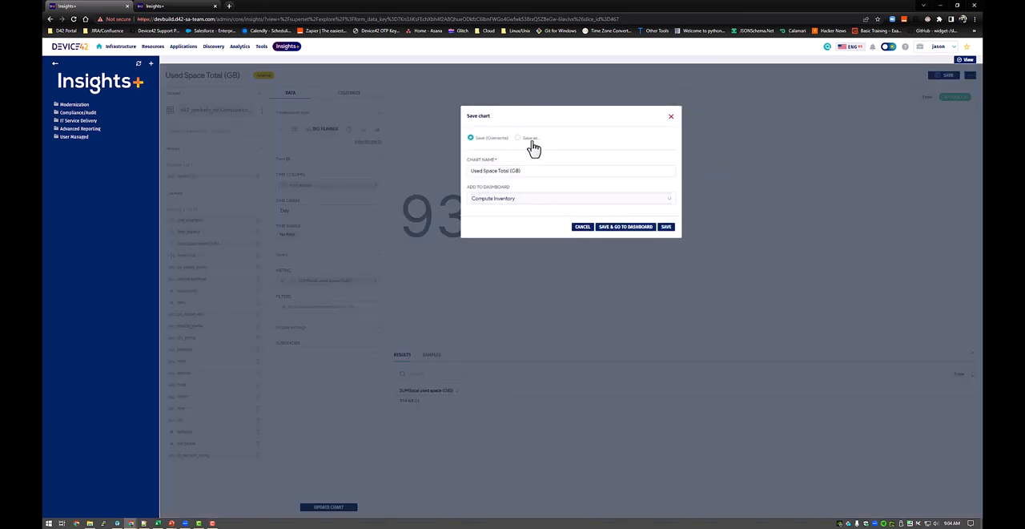
{"action": "left_click", "coordinate": [526, 199]}
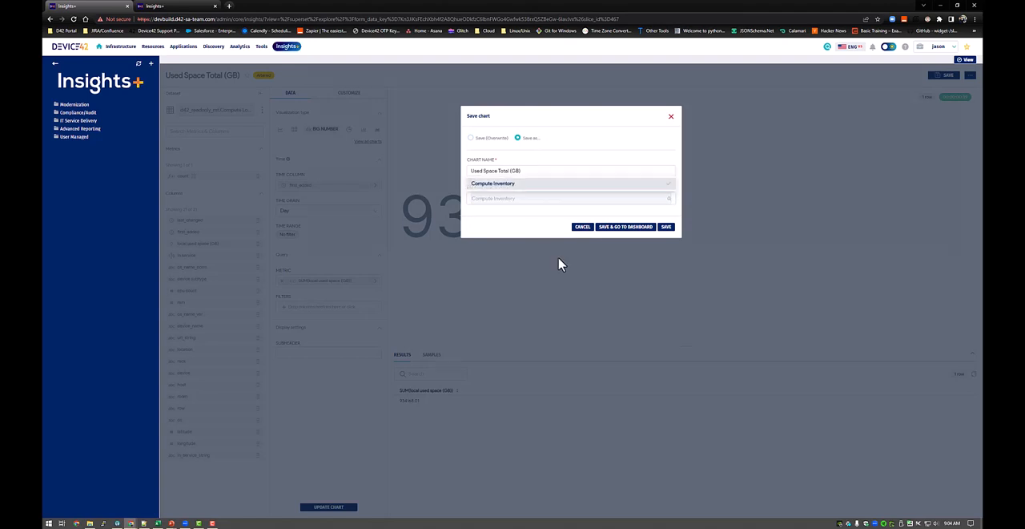
{"action": "left_click", "coordinate": [545, 172]}
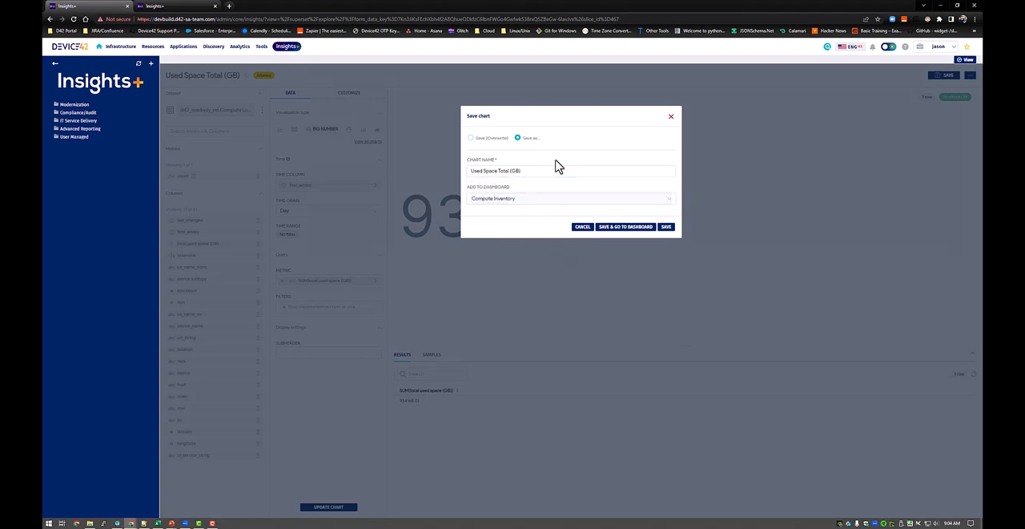
{"action": "left_click", "coordinate": [663, 229]}
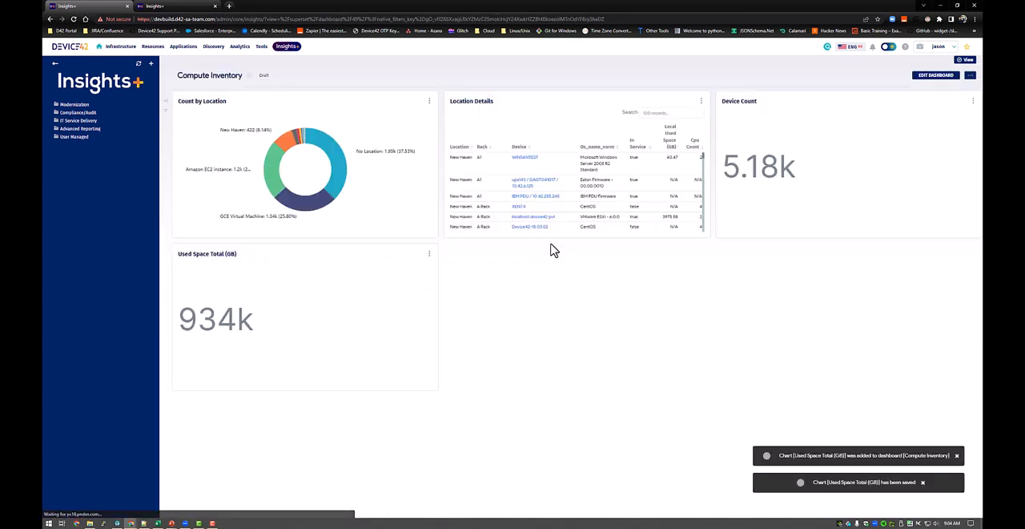
Put the dashboard in edit mode and add a tab named Compute above the charts.
{"action": "left_click", "coordinate": [952, 75]}
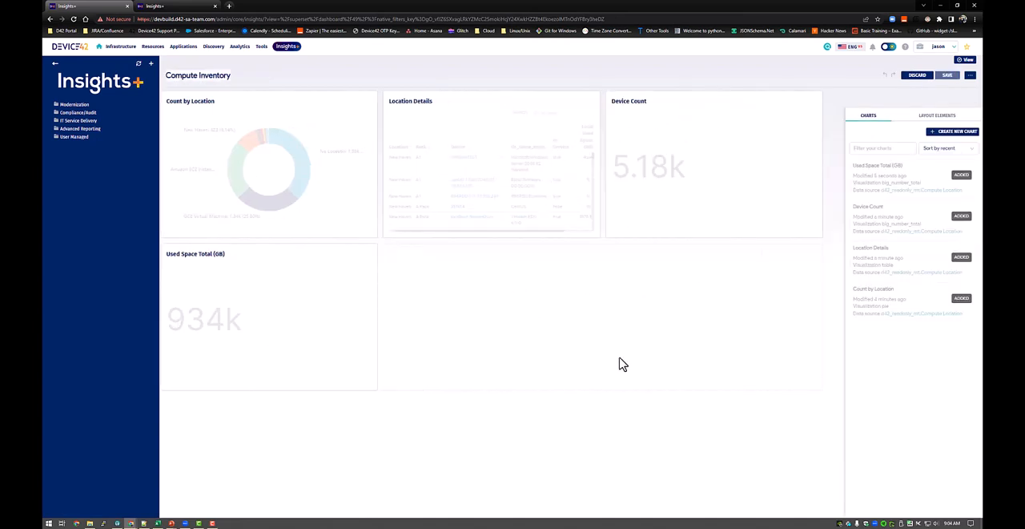
{"action": "left_click", "coordinate": [938, 117]}
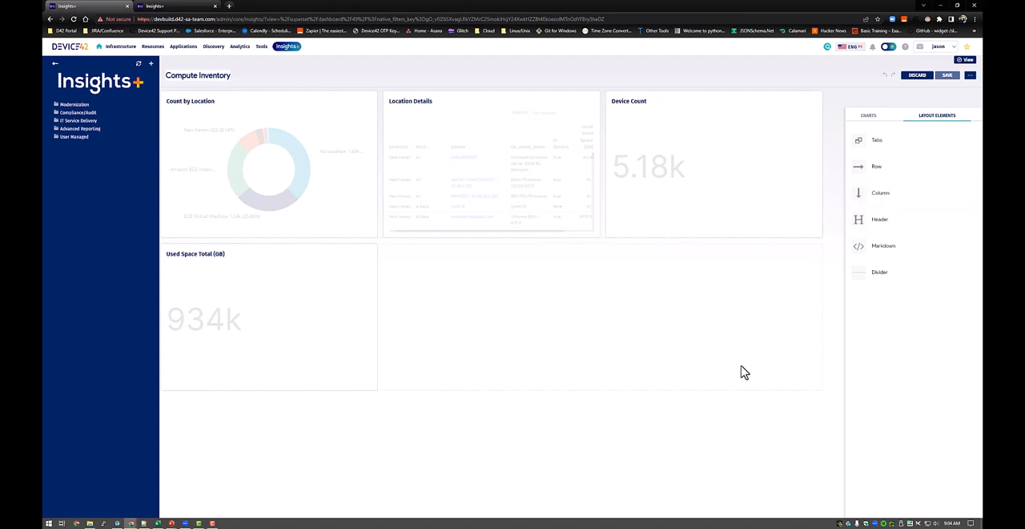
{"action": "left_click_drag", "start_coordinate": [902, 142], "coordinate": [187, 98]}
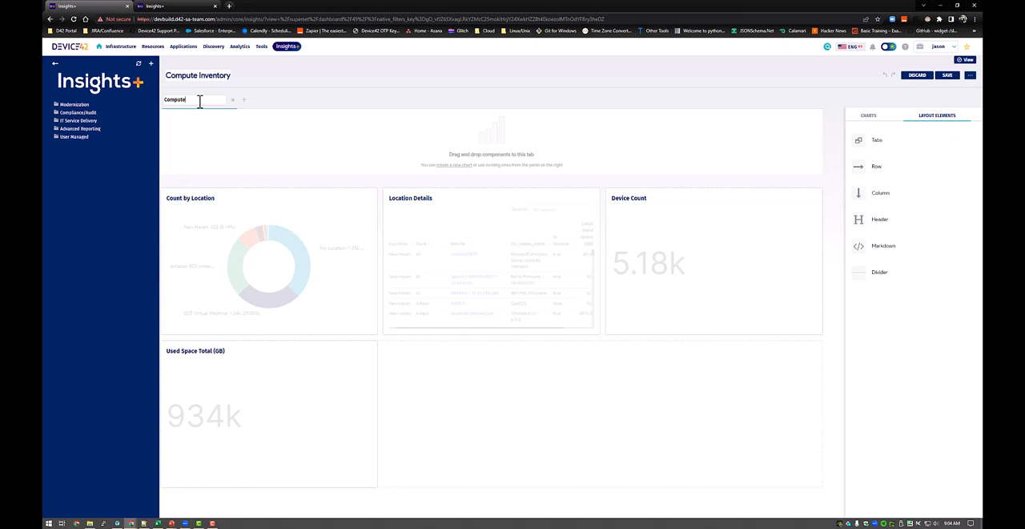
{"action": "key", "text": "Return"}
Place the Device Count chart in a column of a new row in the Compute tab and shrink its height and width.
{"action": "left_click_drag", "start_coordinate": [889, 166], "coordinate": [185, 130]}
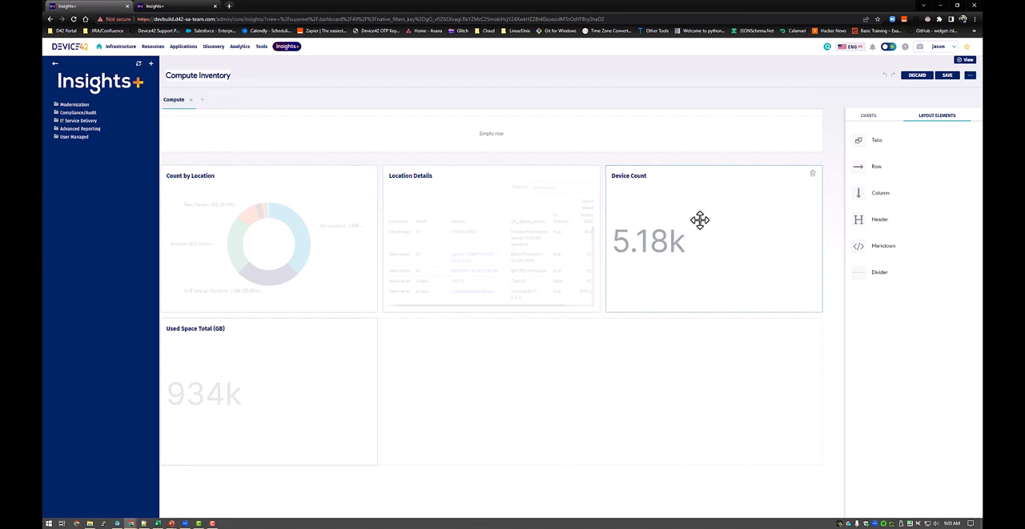
{"action": "left_click_drag", "start_coordinate": [698, 219], "coordinate": [744, 257]}
{"action": "left_click_drag", "start_coordinate": [877, 194], "coordinate": [200, 140]}
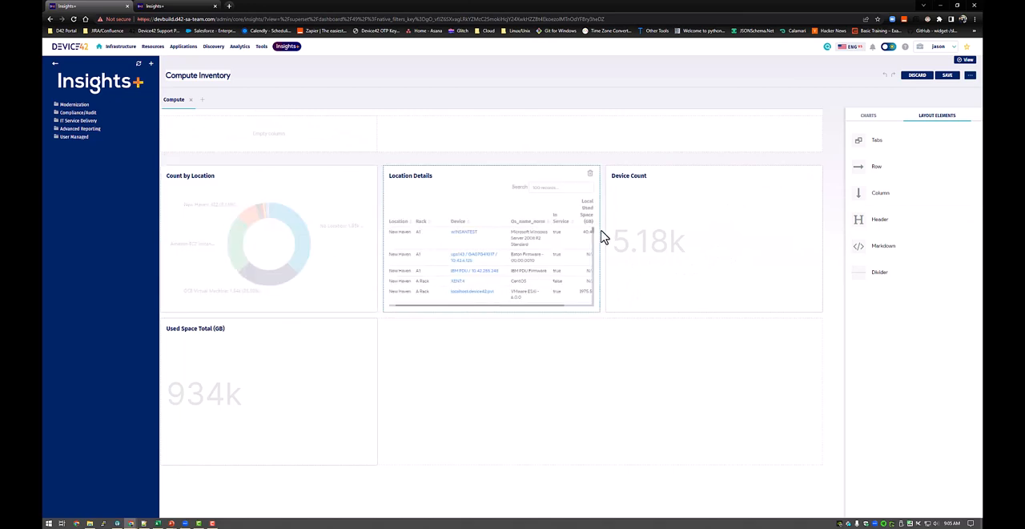
{"action": "left_click_drag", "start_coordinate": [556, 197], "coordinate": [267, 159]}
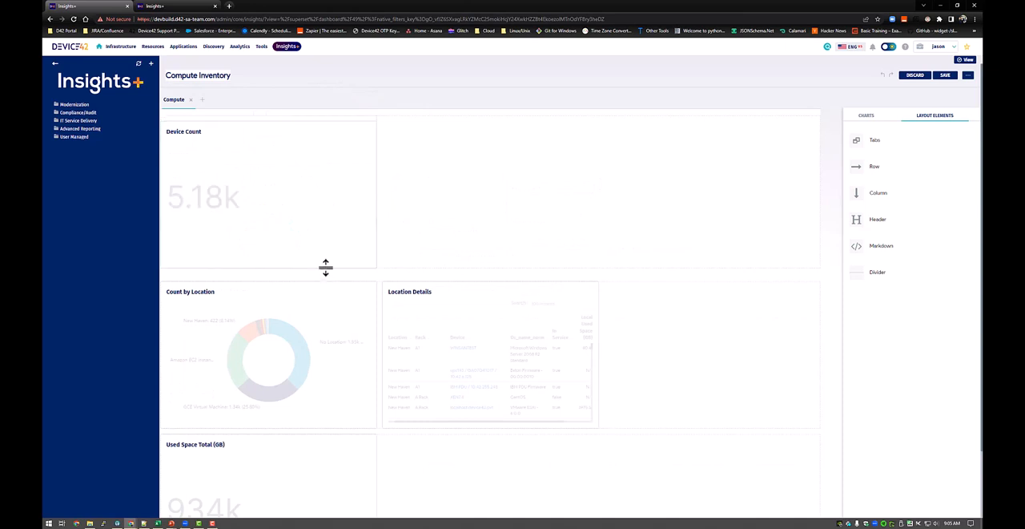
{"action": "left_click_drag", "start_coordinate": [325, 267], "coordinate": [325, 188]}
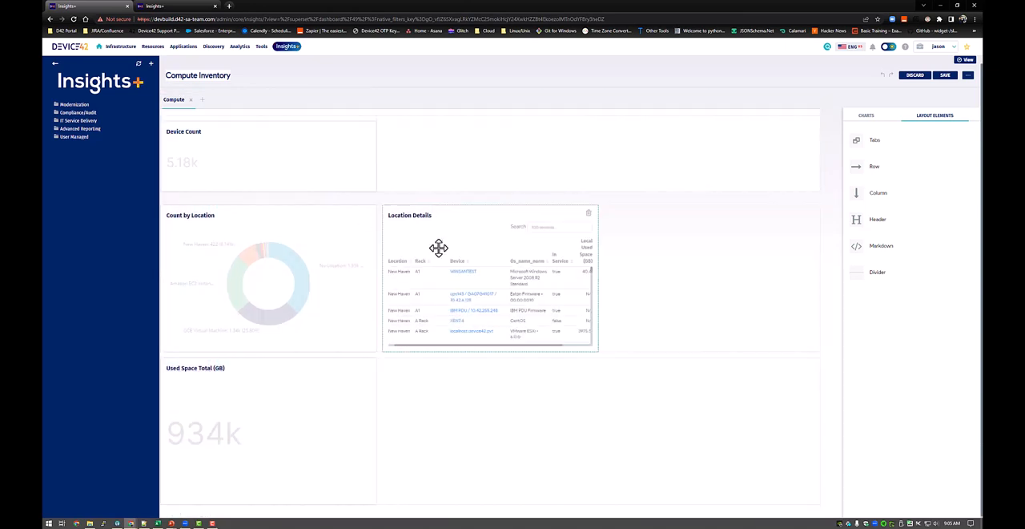
{"action": "left_click_drag", "start_coordinate": [376, 157], "coordinate": [320, 155]}
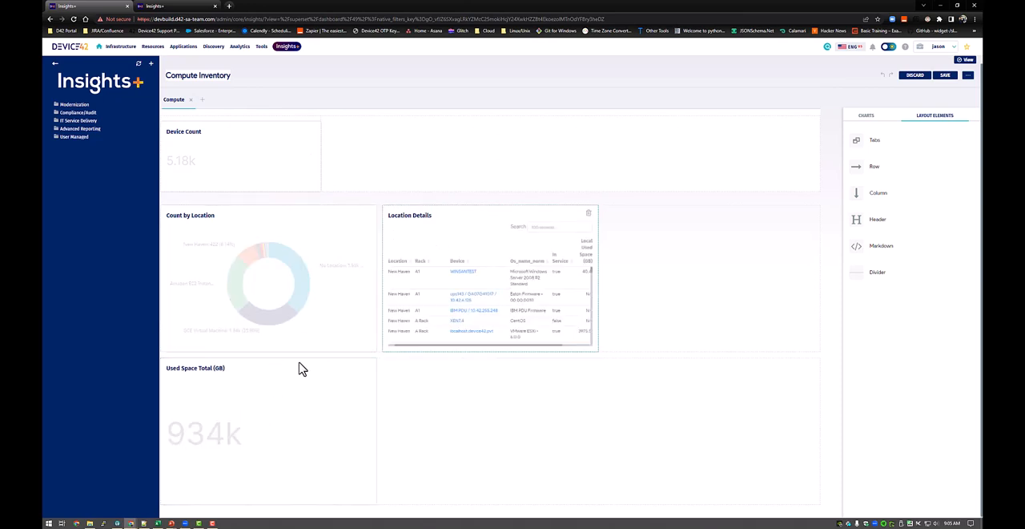
Move Used Space Total (GB) into a new column beside Device Count and shrink it to the same size.
{"action": "left_click_drag", "start_coordinate": [300, 366], "coordinate": [344, 413]}
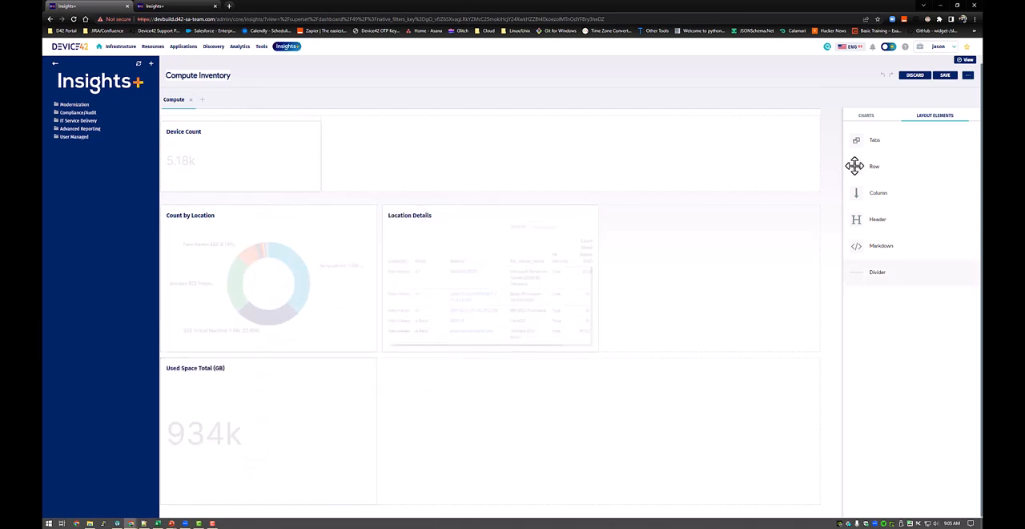
{"action": "left_click_drag", "start_coordinate": [866, 192], "coordinate": [383, 148]}
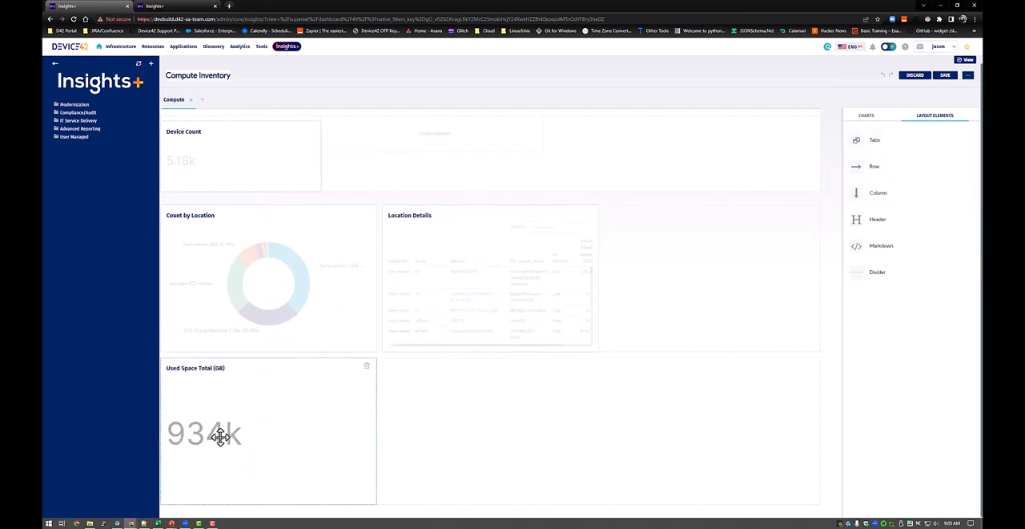
{"action": "left_click_drag", "start_coordinate": [344, 403], "coordinate": [437, 149]}
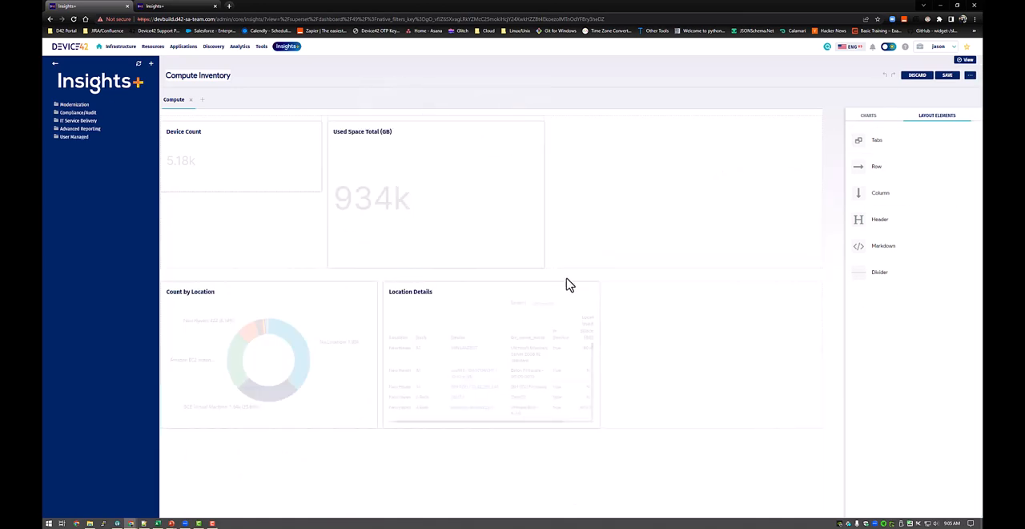
{"action": "left_click_drag", "start_coordinate": [452, 266], "coordinate": [454, 192]}
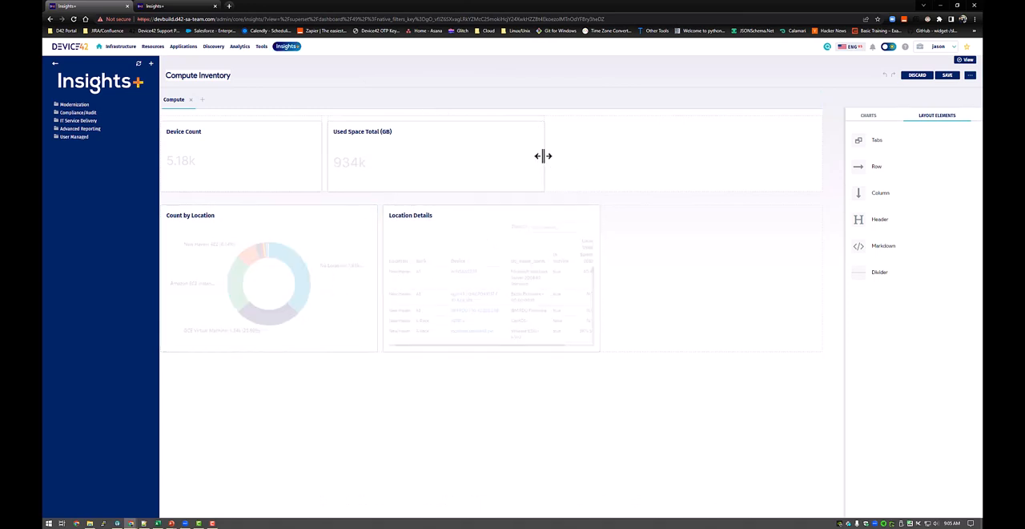
{"action": "left_click_drag", "start_coordinate": [544, 156], "coordinate": [491, 159]}
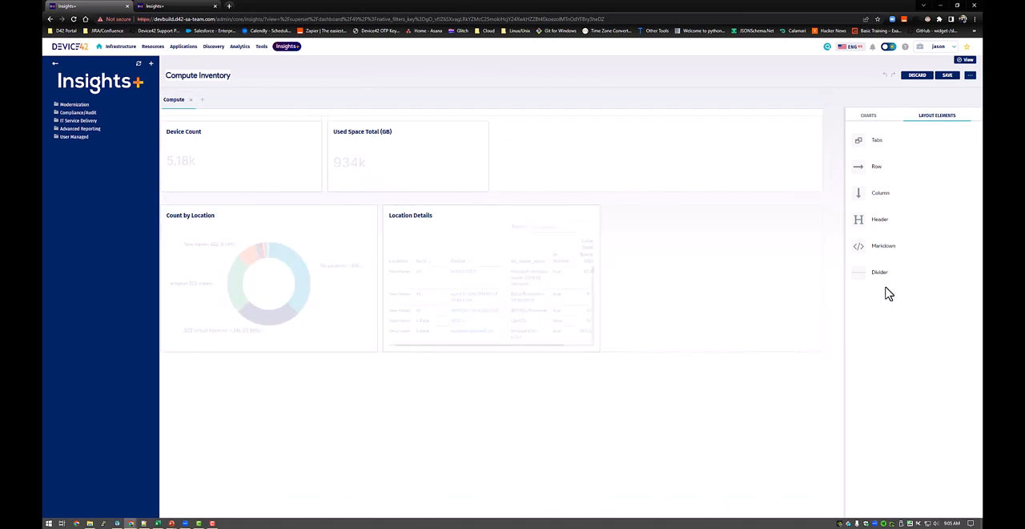
Place Count by Location in a new column beside the two totals and stretch Location Details across a new row below.
{"action": "left_click_drag", "start_coordinate": [881, 192], "coordinate": [616, 165]}
{"action": "left_click_drag", "start_coordinate": [304, 265], "coordinate": [810, 176]}
{"action": "left_click_drag", "start_coordinate": [325, 314], "coordinate": [332, 293]}
{"action": "left_click_drag", "start_coordinate": [887, 168], "coordinate": [476, 280]}
{"action": "left_click_drag", "start_coordinate": [259, 350], "coordinate": [816, 365]}
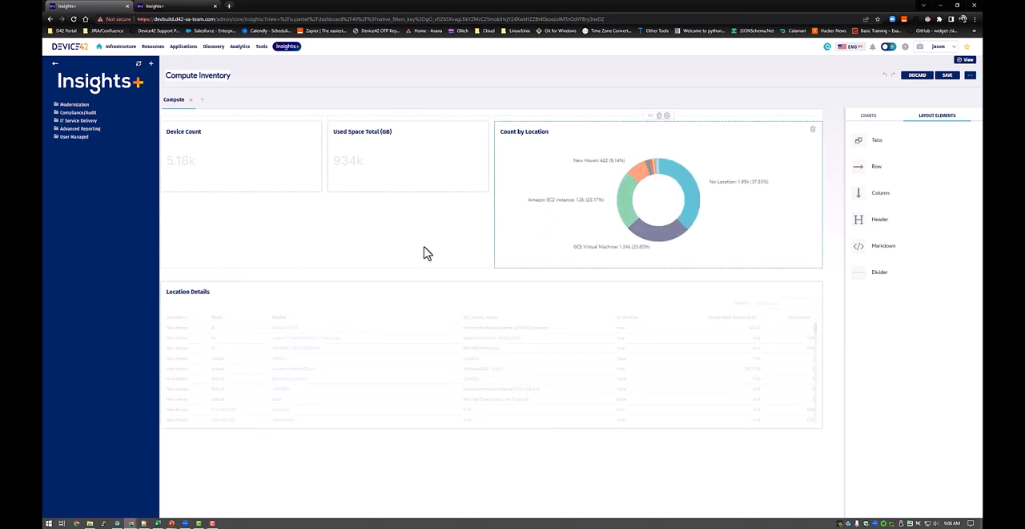
Make the Used Space Total (GB) and Device Count charts nearly as tall as Count by Location and save the dashboard.
{"action": "left_click_drag", "start_coordinate": [381, 189], "coordinate": [388, 253]}
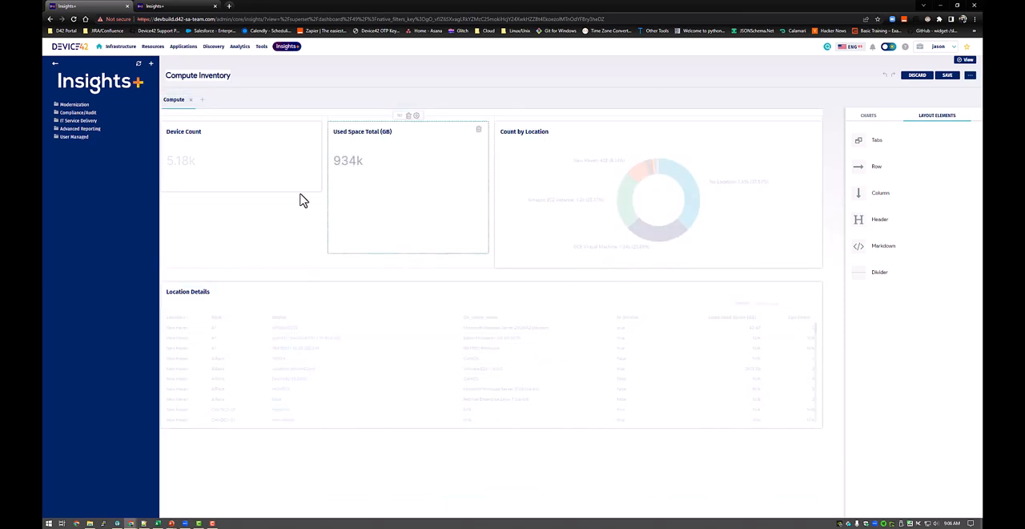
{"action": "left_click_drag", "start_coordinate": [269, 243], "coordinate": [272, 265]}
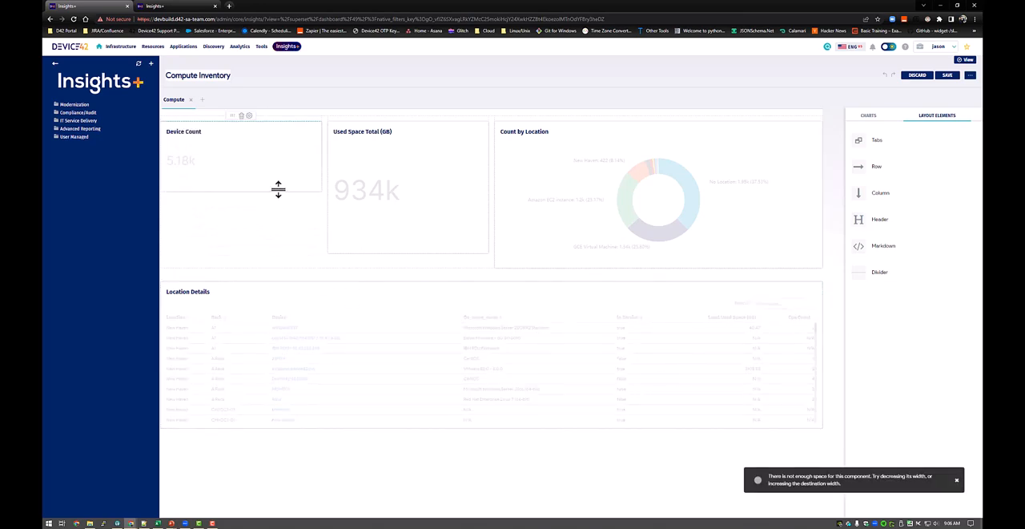
{"action": "left_click_drag", "start_coordinate": [277, 190], "coordinate": [291, 255]}
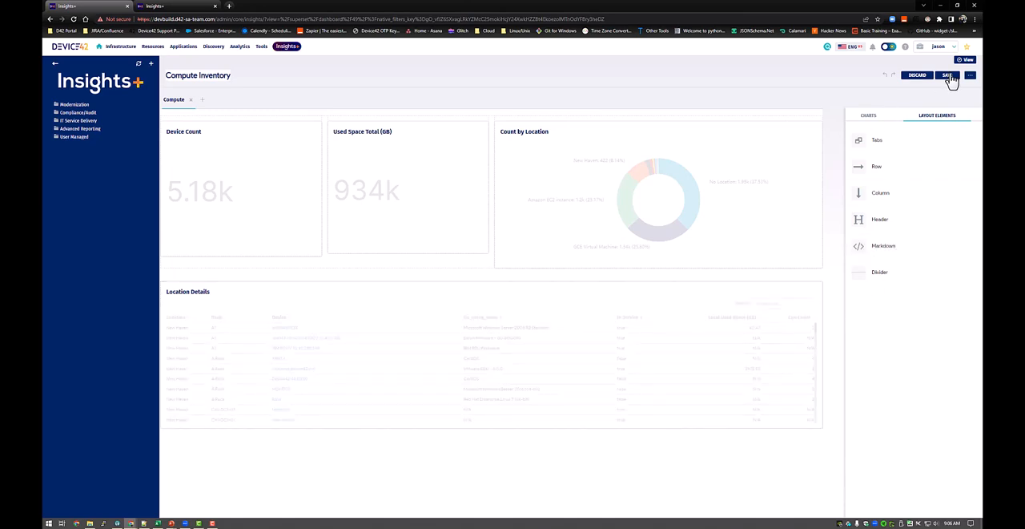
{"action": "left_click", "coordinate": [948, 75]}
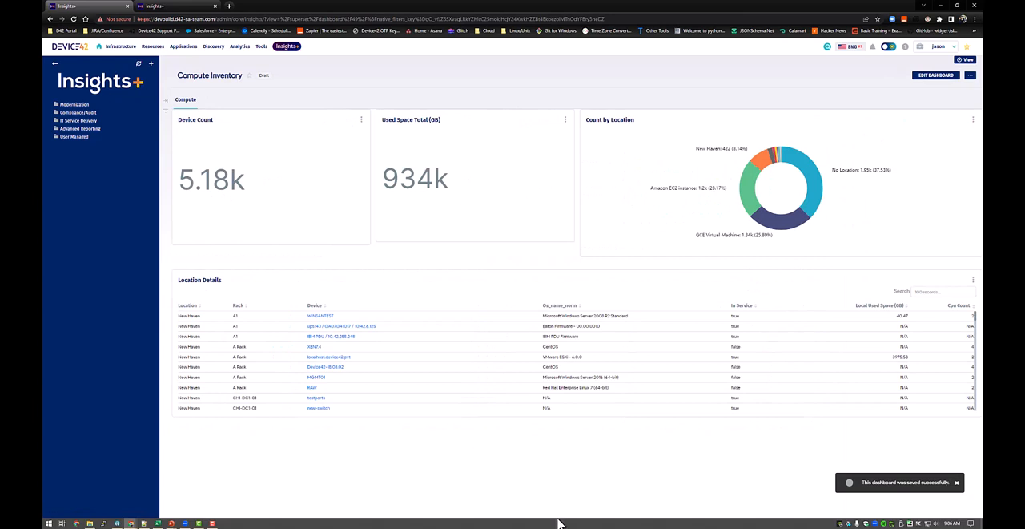
Delete Used Space Total (GB) from its column, add it back from the saved charts at Device Count's height, and save the dashboard.
{"action": "left_click", "coordinate": [934, 75]}
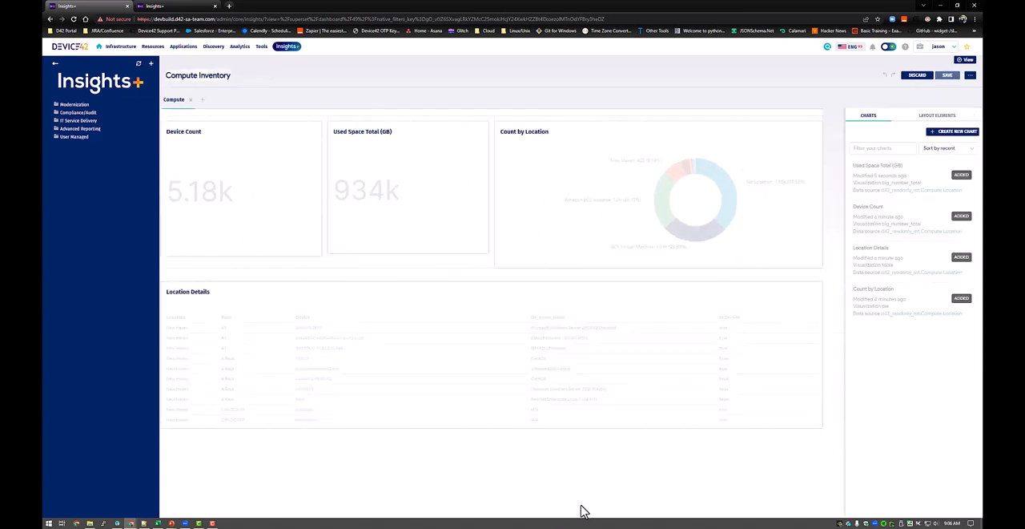
{"action": "left_click", "coordinate": [479, 131]}
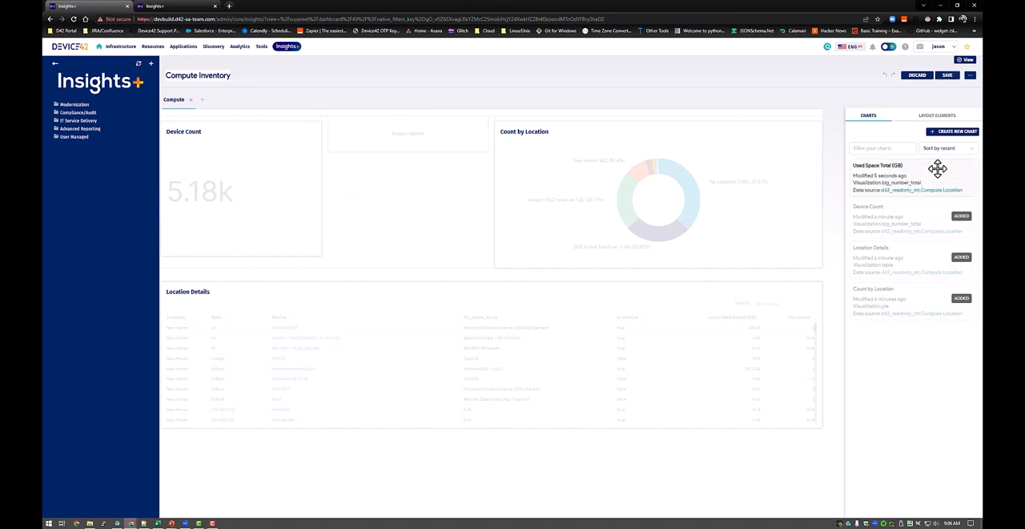
{"action": "left_click_drag", "start_coordinate": [912, 164], "coordinate": [417, 141]}
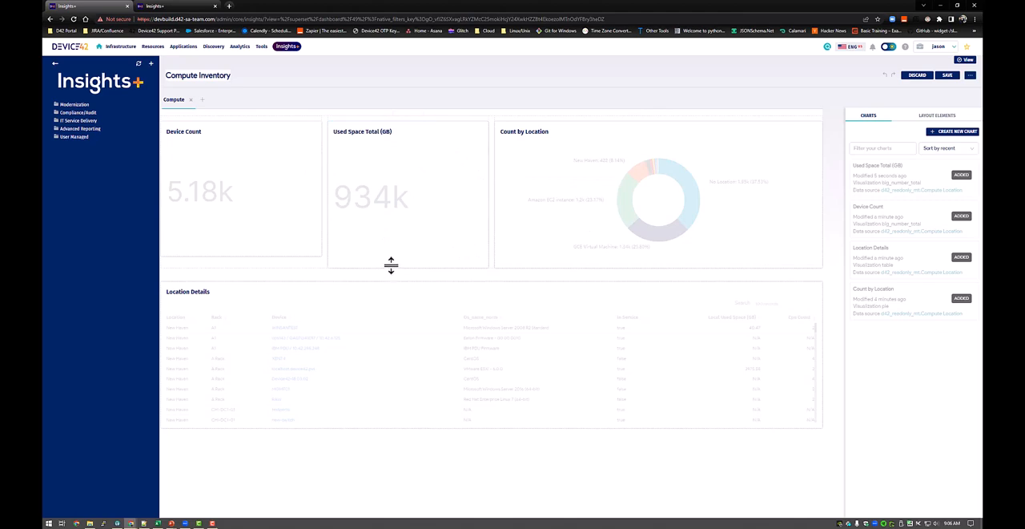
{"action": "left_click_drag", "start_coordinate": [390, 265], "coordinate": [429, 257]}
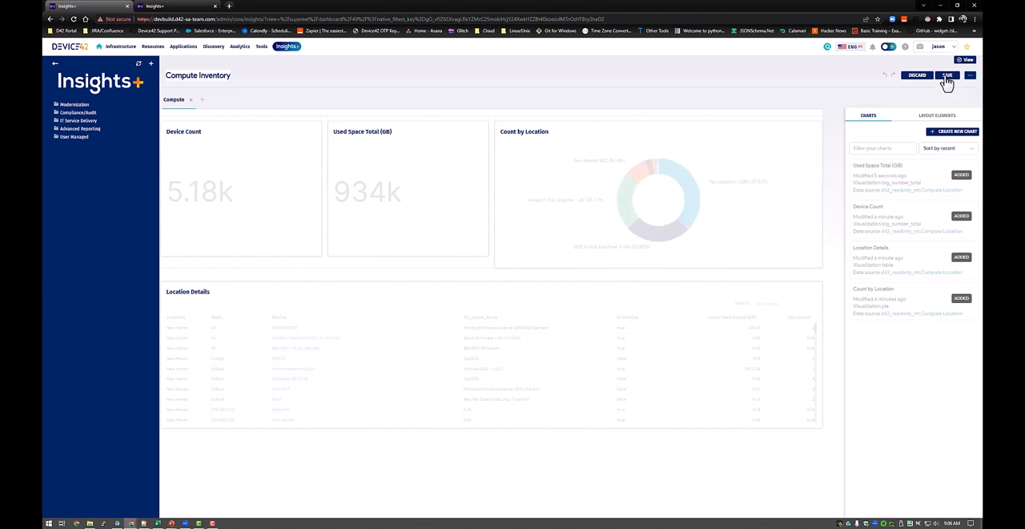
{"action": "left_click", "coordinate": [948, 76]}
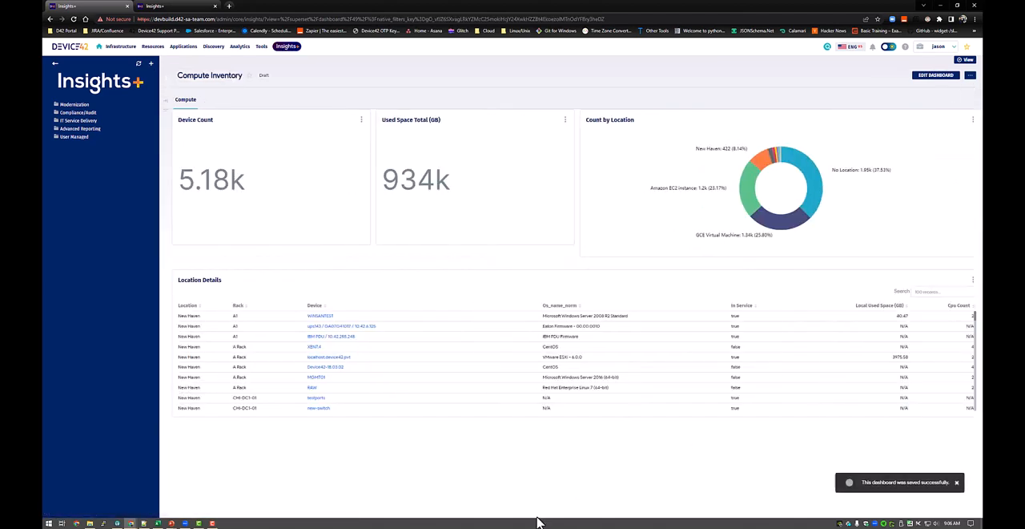
Add a divider titled Compute to the dashboard filters and place it above the untitled filter.
{"action": "left_click", "coordinate": [166, 105]}
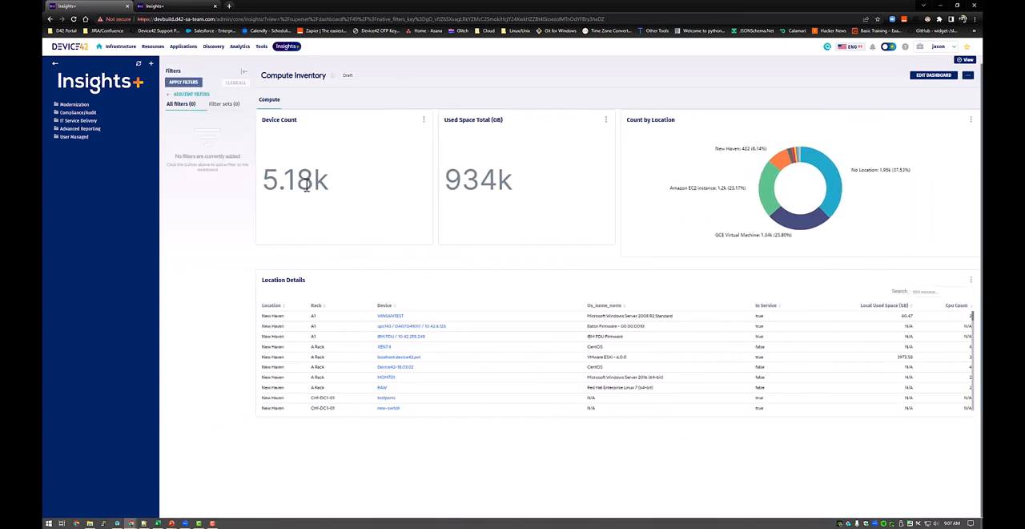
{"action": "left_click", "coordinate": [192, 94]}
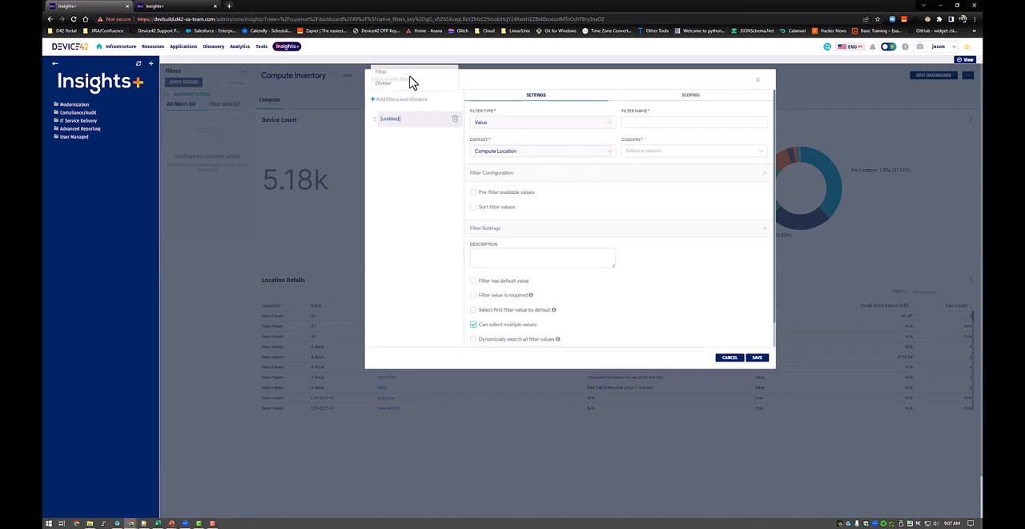
{"action": "left_click", "coordinate": [384, 82]}
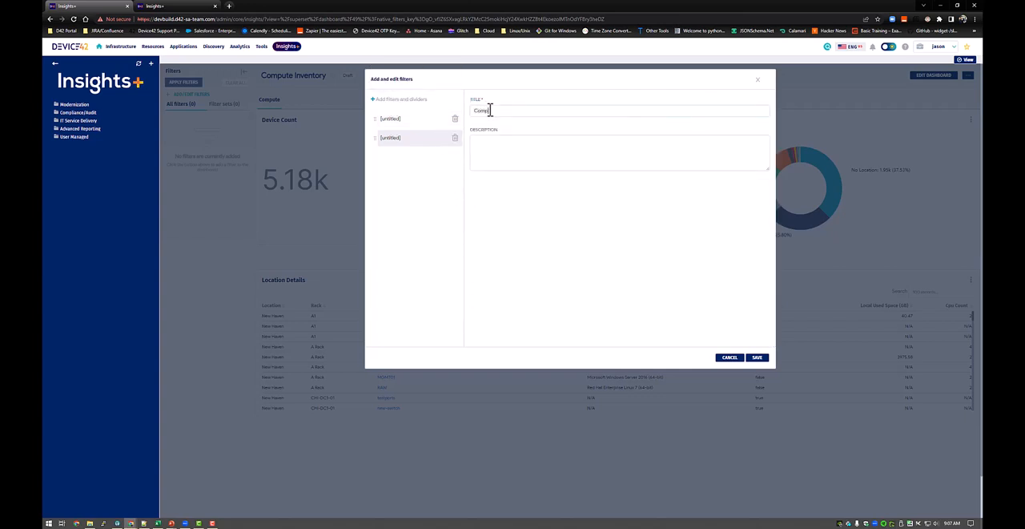
{"action": "left_click_drag", "start_coordinate": [406, 139], "coordinate": [407, 117]}
Name the untitled value filter Location and base it on the location column of the Compute Location dataset.
{"action": "left_click", "coordinate": [413, 138]}
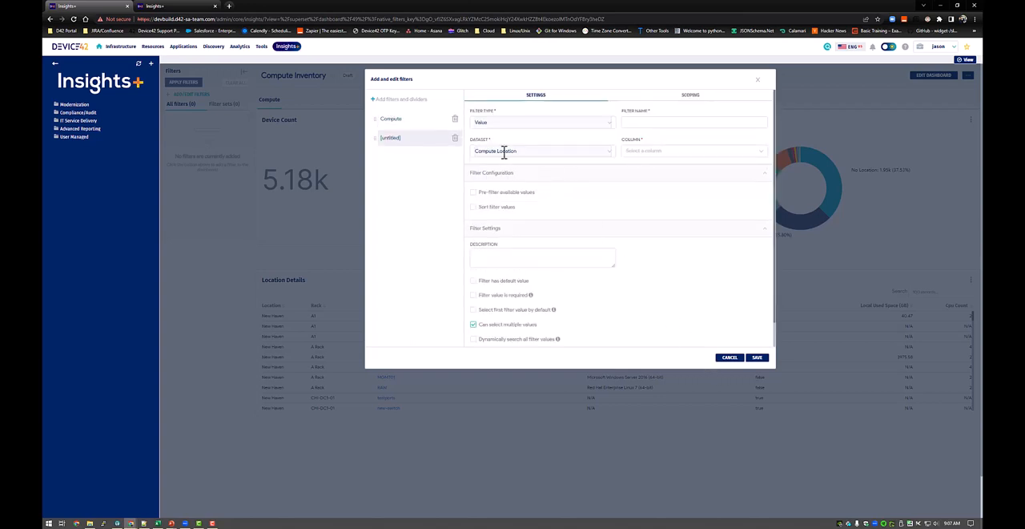
{"action": "left_click", "coordinate": [507, 124]}
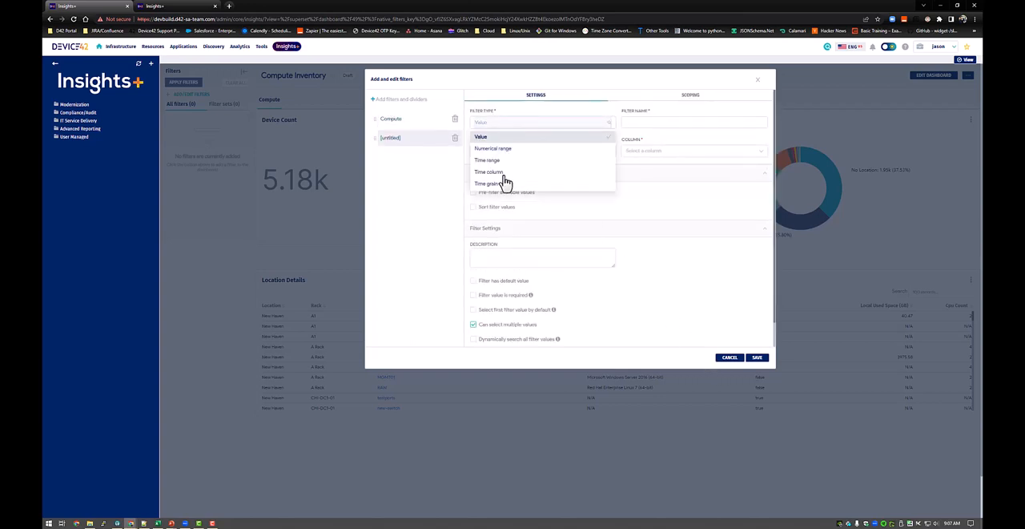
{"action": "left_click", "coordinate": [637, 124]}
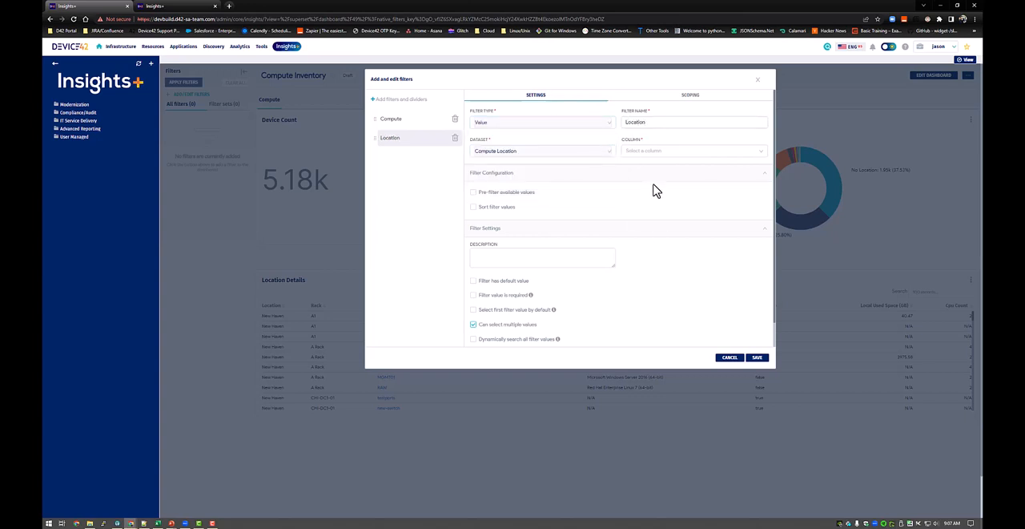
{"action": "left_click", "coordinate": [633, 151]}
{"action": "scroll", "coordinate": [662, 248], "scroll_direction": "down", "scroll_amount": 3}
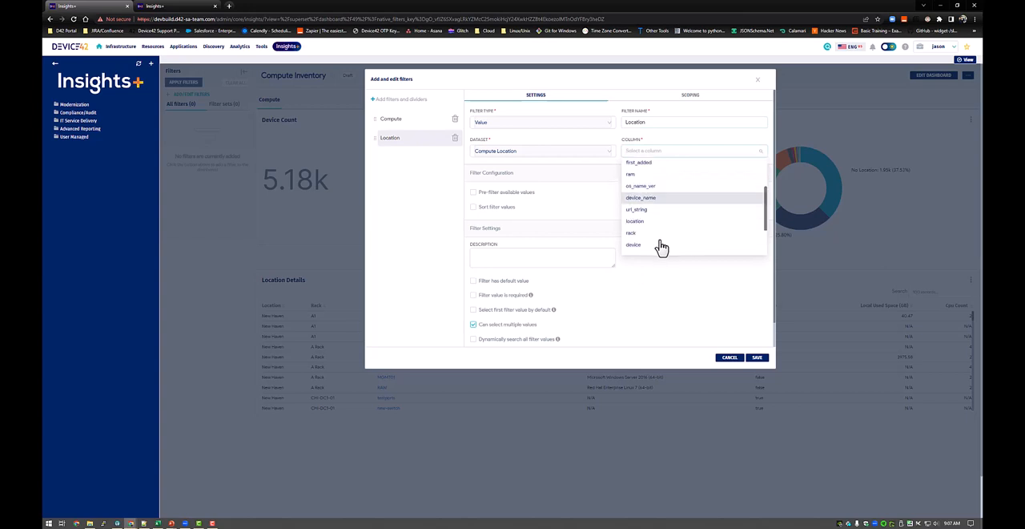
{"action": "scroll", "coordinate": [662, 248], "scroll_direction": "down", "scroll_amount": 2}
{"action": "left_click", "coordinate": [641, 185]}
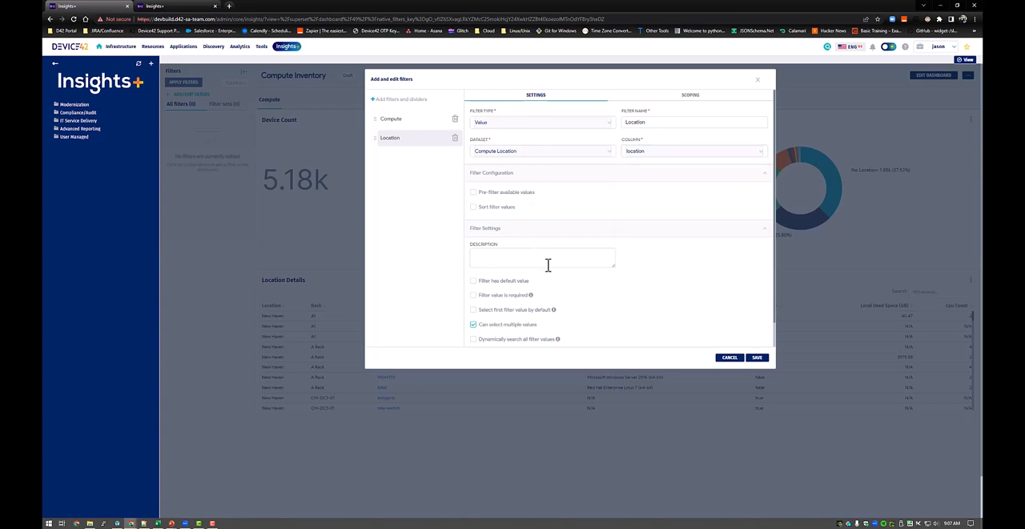
{"action": "left_click", "coordinate": [505, 194]}
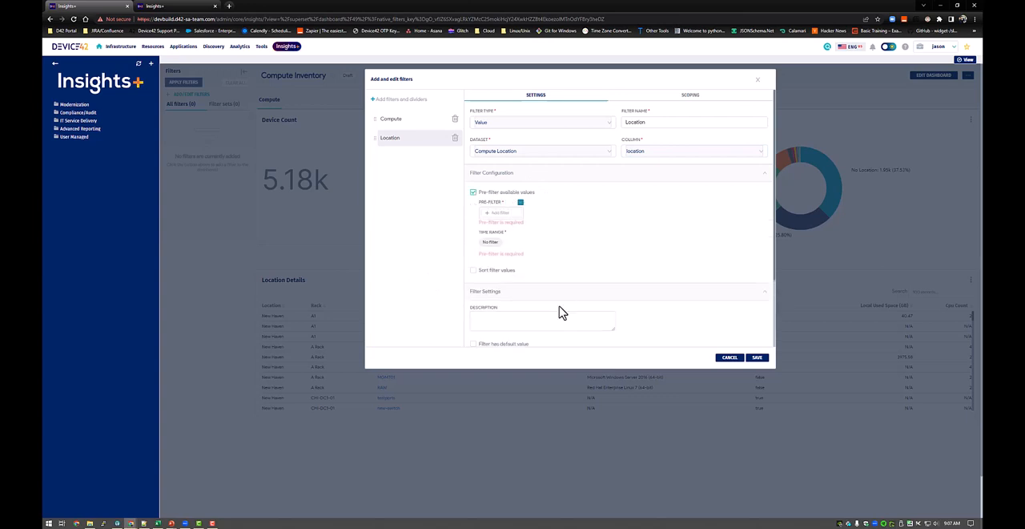
{"action": "left_click", "coordinate": [495, 216]}
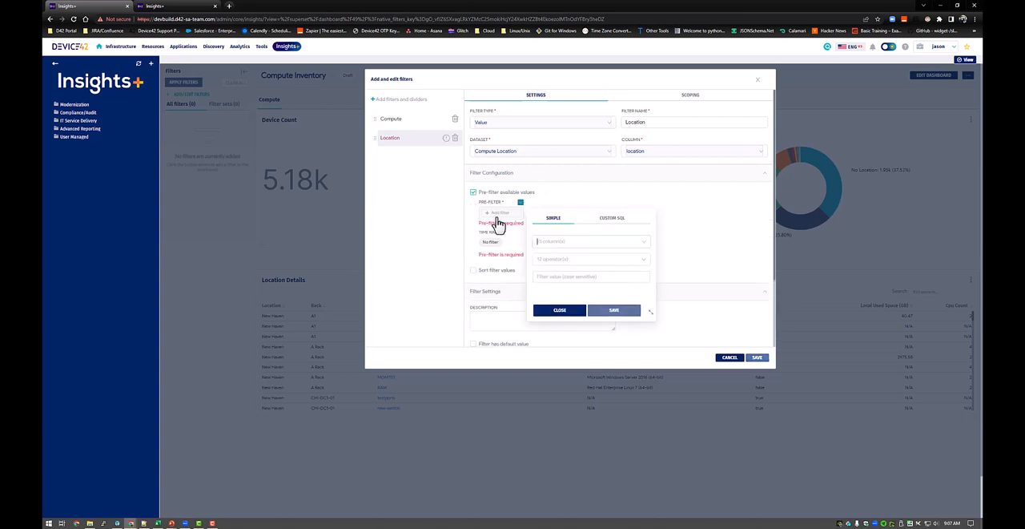
{"action": "left_click", "coordinate": [551, 242]}
{"action": "left_click", "coordinate": [585, 280]}
{"action": "left_click", "coordinate": [562, 310]}
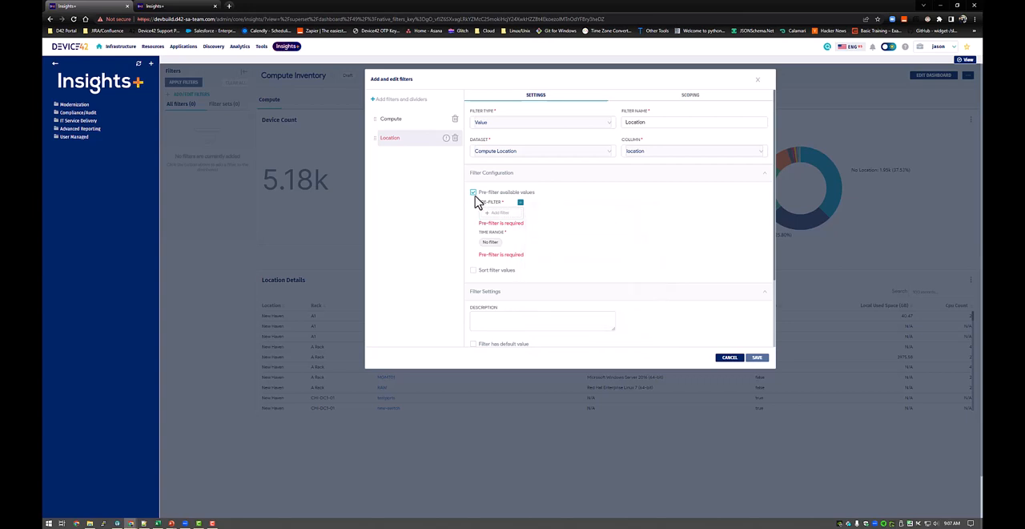
{"action": "left_click", "coordinate": [473, 193]}
Try New Haven as the Location filter's default value and turn the default value option off again.
{"action": "scroll", "coordinate": [664, 286], "scroll_direction": "down", "scroll_amount": 2}
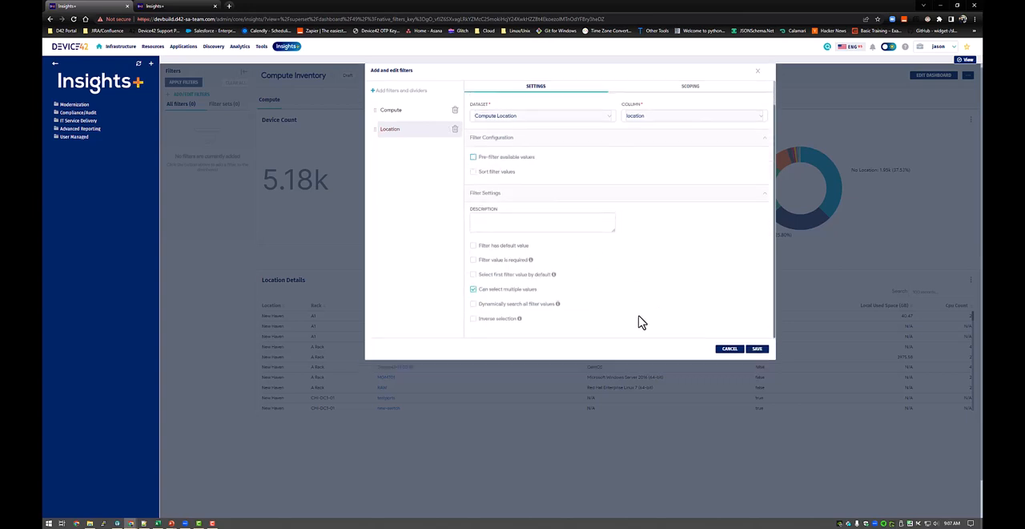
{"action": "left_click", "coordinate": [500, 221]}
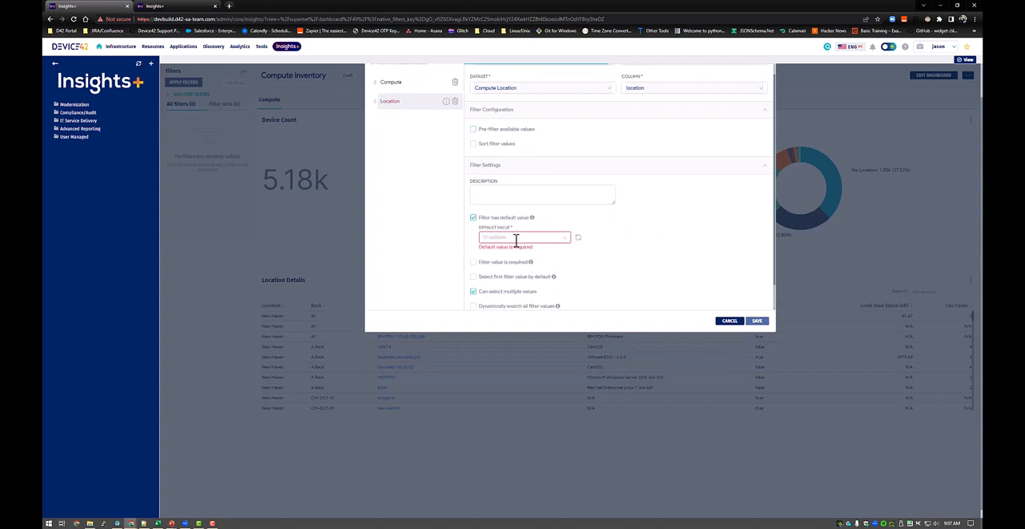
{"action": "left_click", "coordinate": [519, 241]}
{"action": "scroll", "coordinate": [521, 222], "scroll_direction": "down", "scroll_amount": 5}
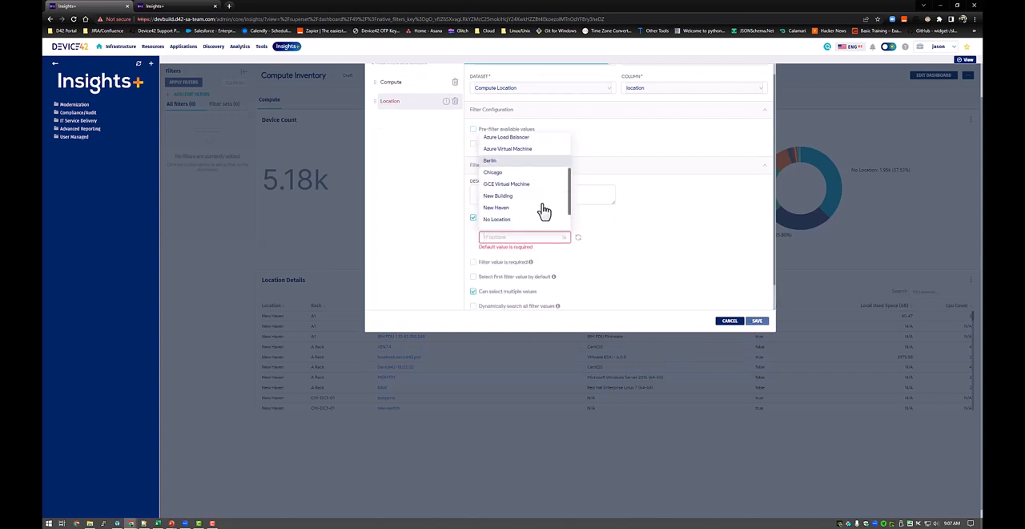
{"action": "left_click", "coordinate": [521, 178]}
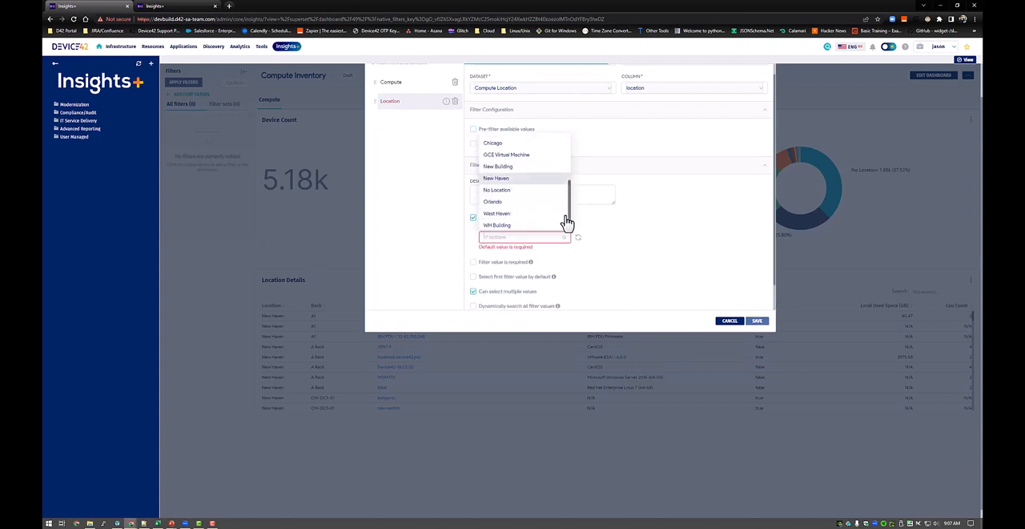
{"action": "left_click", "coordinate": [628, 277]}
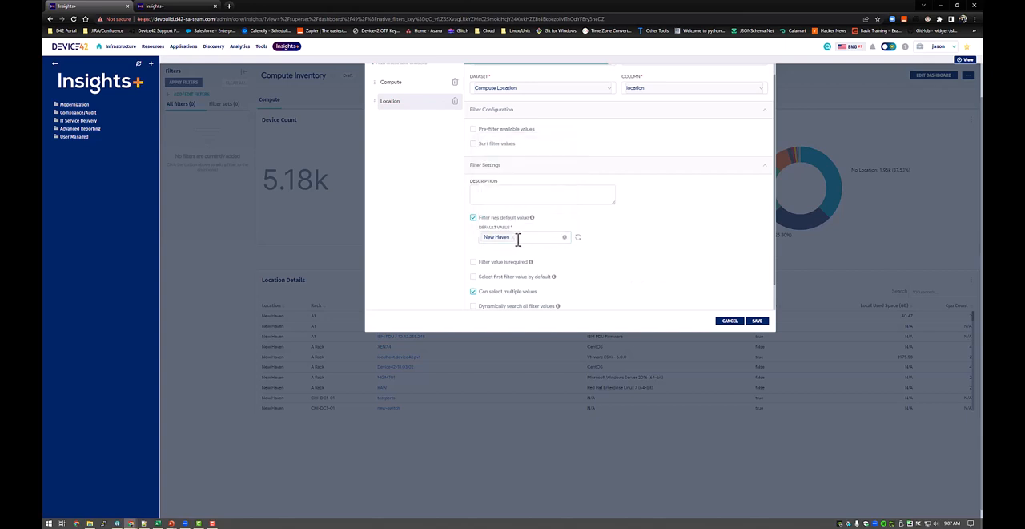
{"action": "left_click", "coordinate": [530, 239]}
{"action": "left_click", "coordinate": [628, 271]}
{"action": "left_click", "coordinate": [482, 221]}
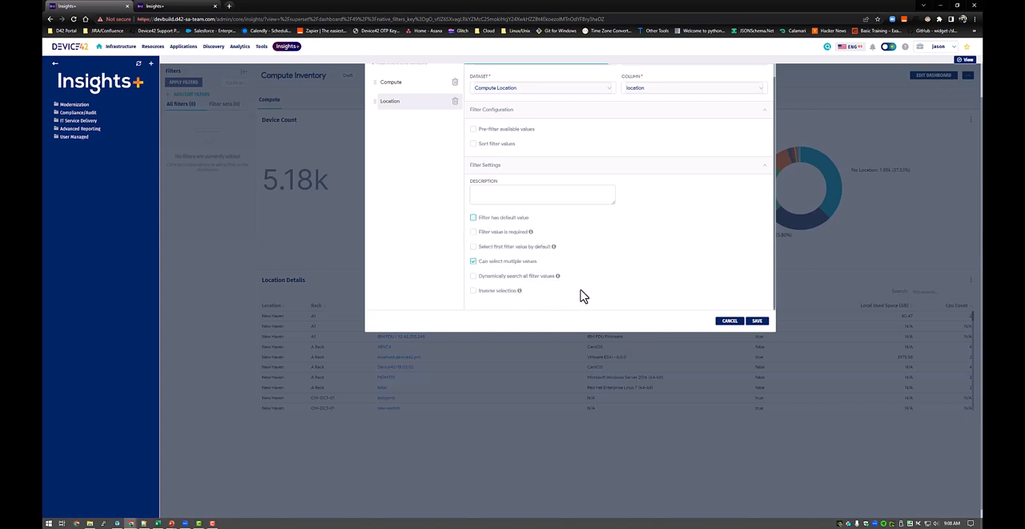
Enable dynamic searching of all filter values for the Location filter.
{"action": "left_click", "coordinate": [496, 276]}
{"action": "scroll", "coordinate": [476, 187], "scroll_direction": "up", "scroll_amount": 1}
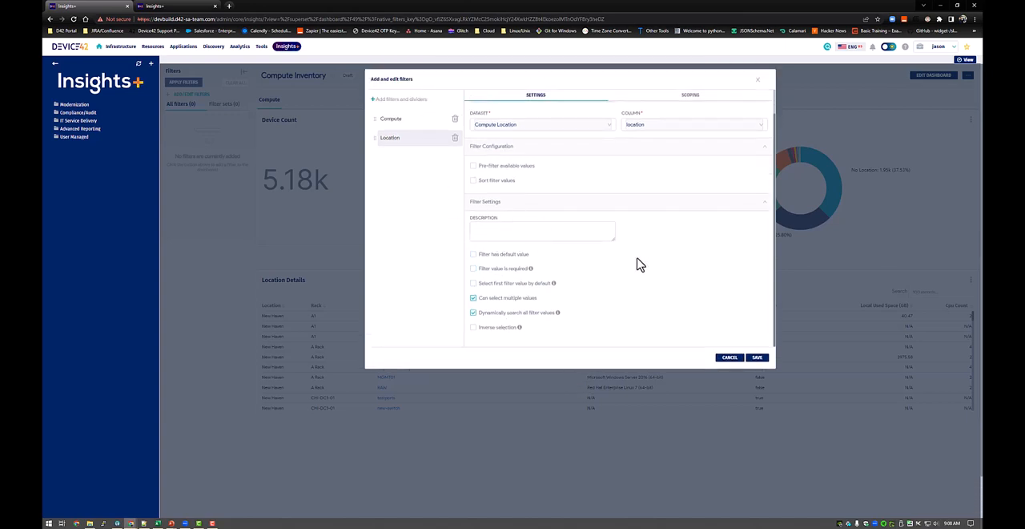
Try scoping the Location filter to specific panels without Device Count and Used Space Total (GB), and return it to all panels.
{"action": "left_click", "coordinate": [694, 97]}
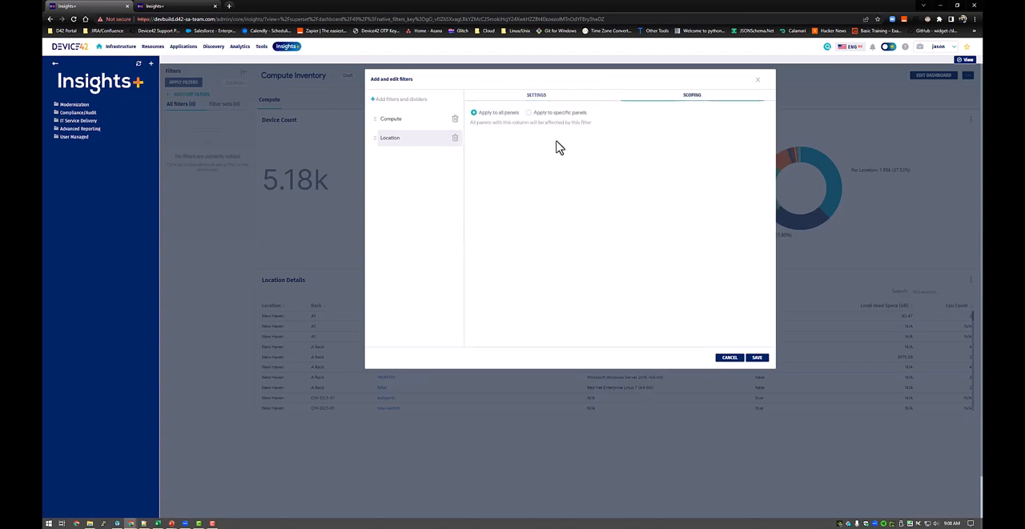
{"action": "left_click", "coordinate": [554, 114]}
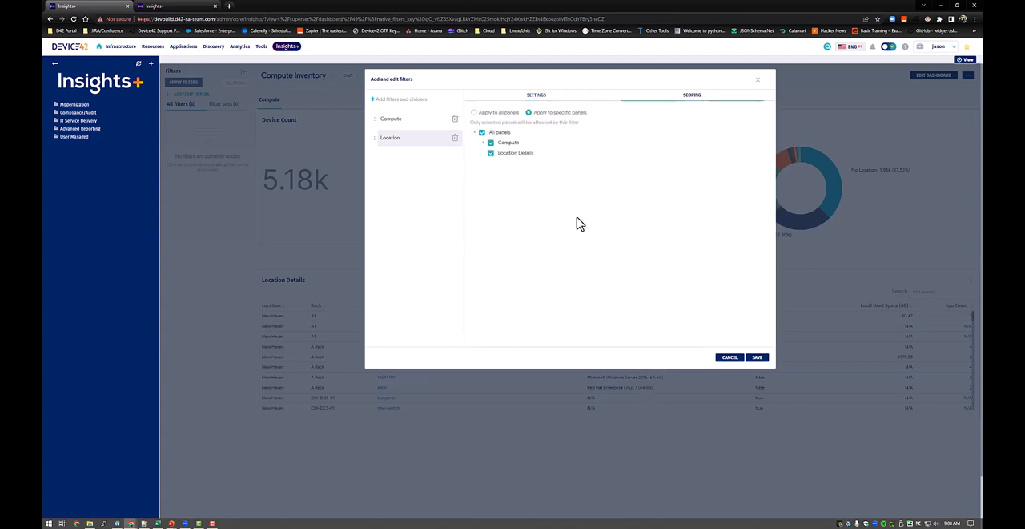
{"action": "left_click", "coordinate": [485, 144]}
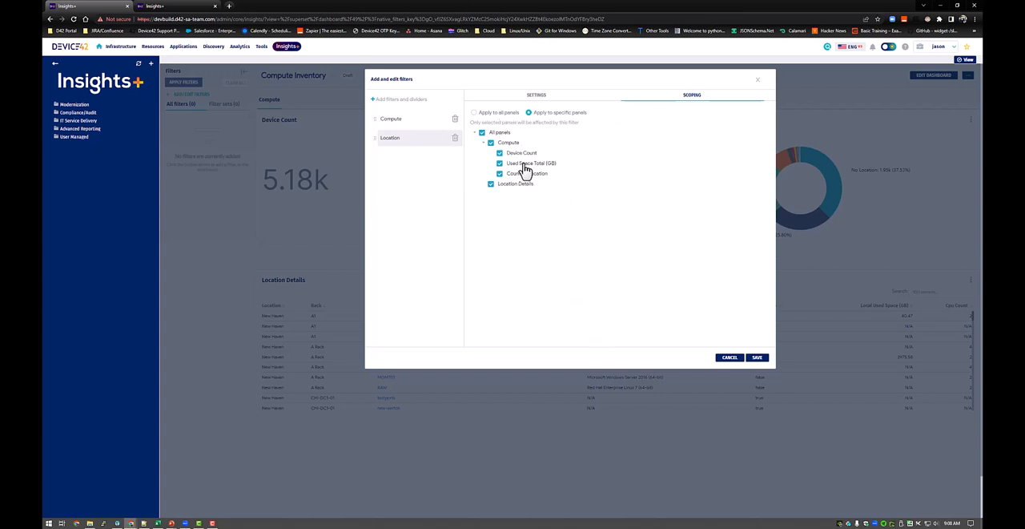
{"action": "left_click", "coordinate": [500, 152]}
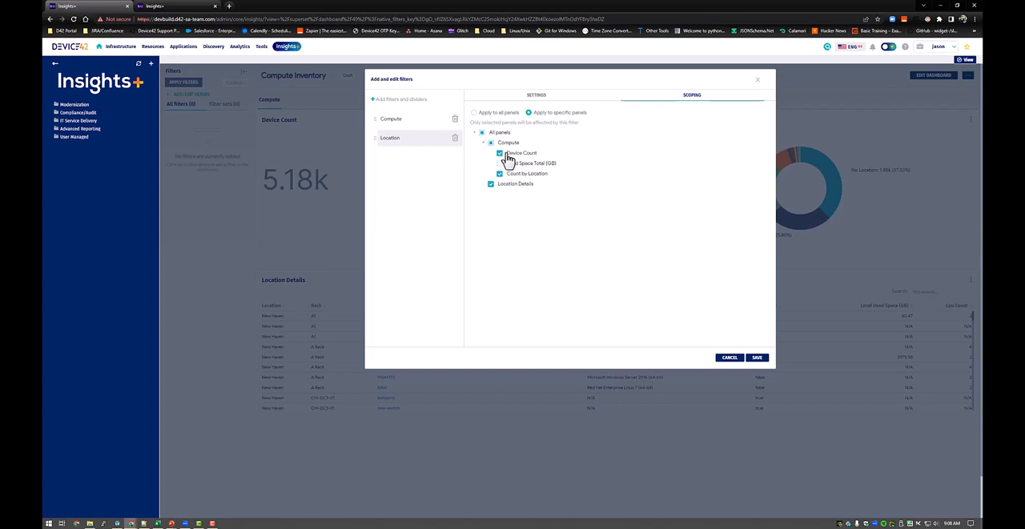
{"action": "left_click", "coordinate": [500, 162]}
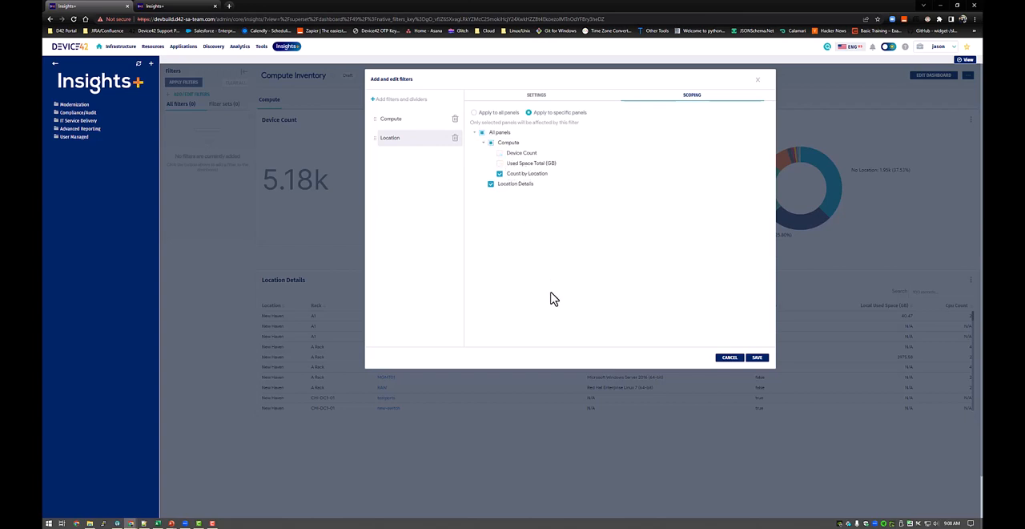
{"action": "left_click", "coordinate": [523, 153]}
{"action": "left_click", "coordinate": [525, 165]}
{"action": "left_click", "coordinate": [499, 114]}
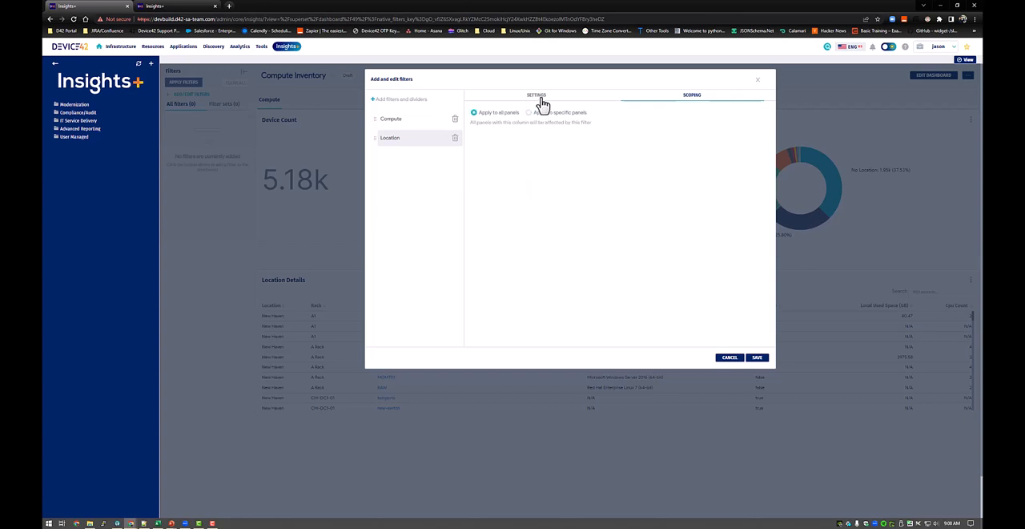
{"action": "left_click", "coordinate": [538, 97]}
{"action": "scroll", "coordinate": [566, 256], "scroll_direction": "down", "scroll_amount": 1}
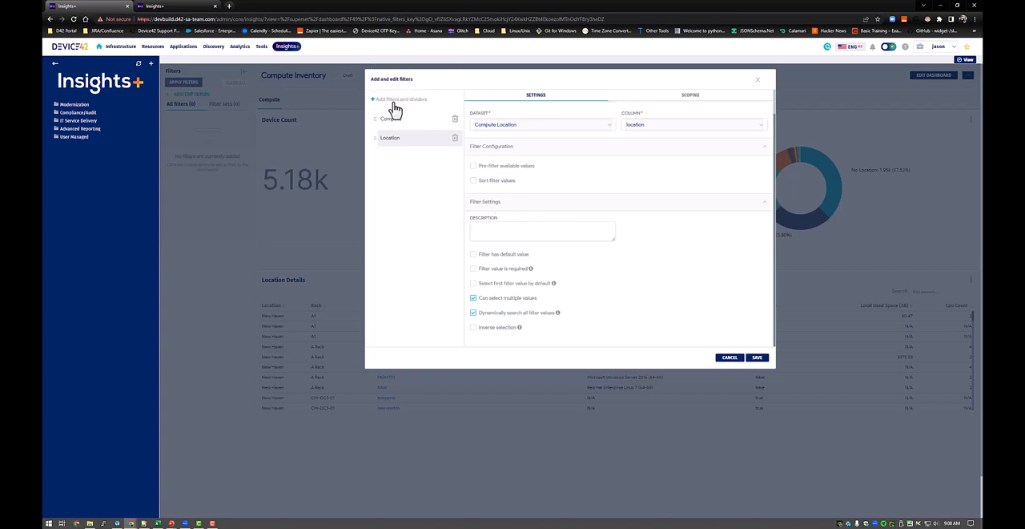
Add a value filter named OS on the os column with dynamic searching of all values, and save the filters.
{"action": "mouse_move", "coordinate": [390, 99]}
{"action": "left_click", "coordinate": [381, 72]}
{"action": "left_click", "coordinate": [641, 122]}
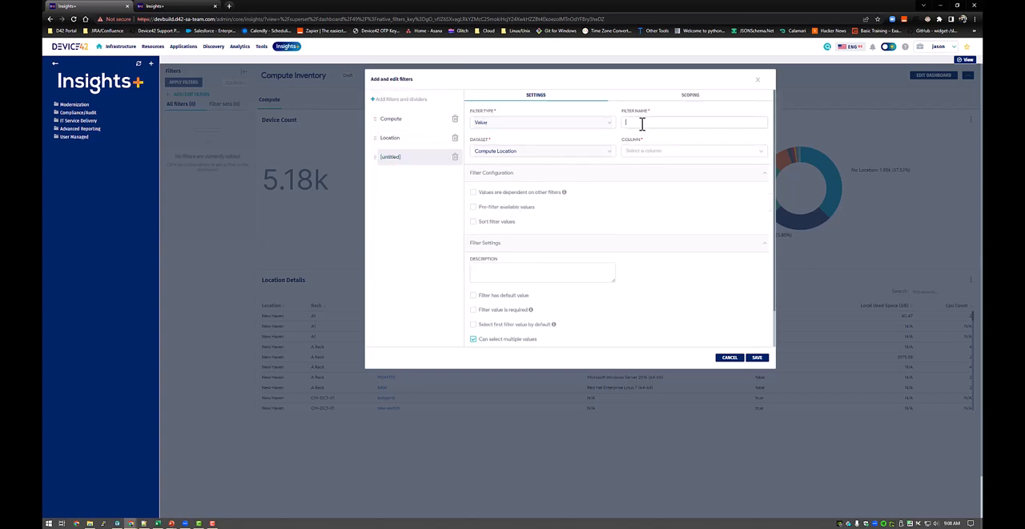
{"action": "left_click", "coordinate": [664, 150]}
{"action": "scroll", "coordinate": [665, 217], "scroll_direction": "down", "scroll_amount": 5}
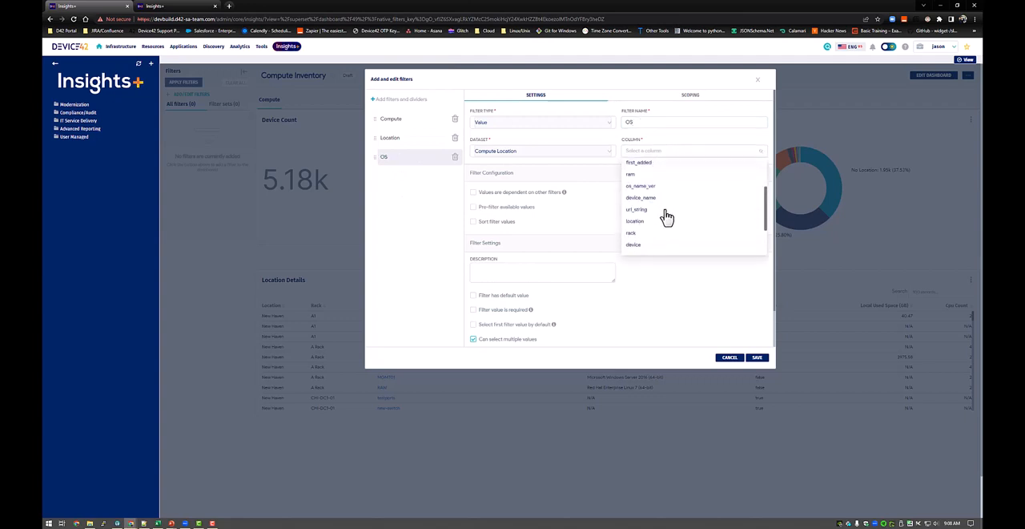
{"action": "left_click", "coordinate": [665, 228]}
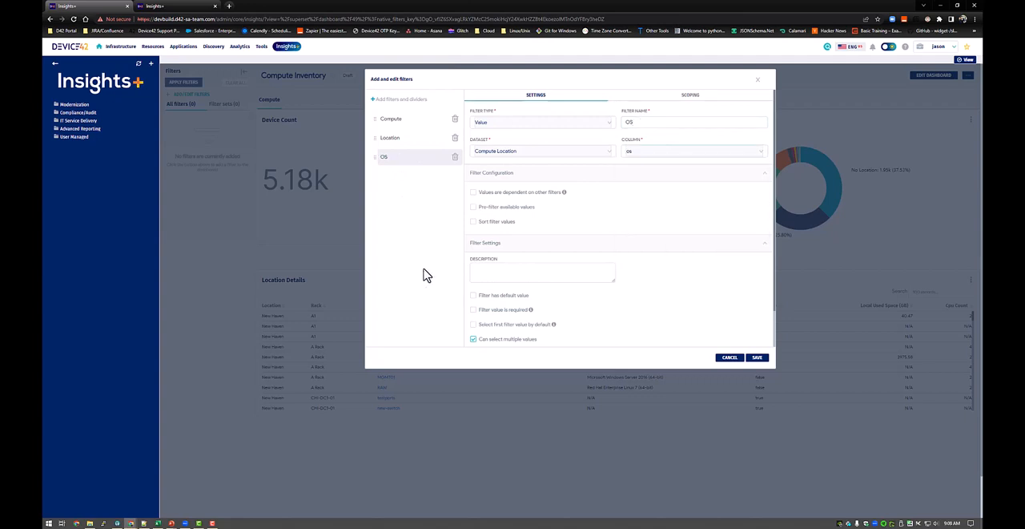
{"action": "scroll", "coordinate": [528, 312], "scroll_direction": "down", "scroll_amount": 1}
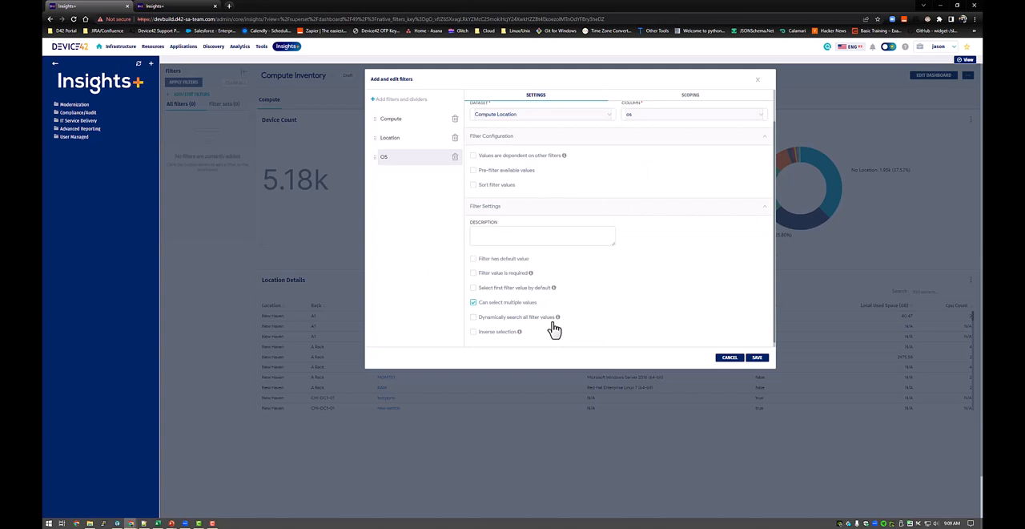
{"action": "left_click", "coordinate": [485, 318]}
{"action": "scroll", "coordinate": [669, 334], "scroll_direction": "down", "scroll_amount": 1}
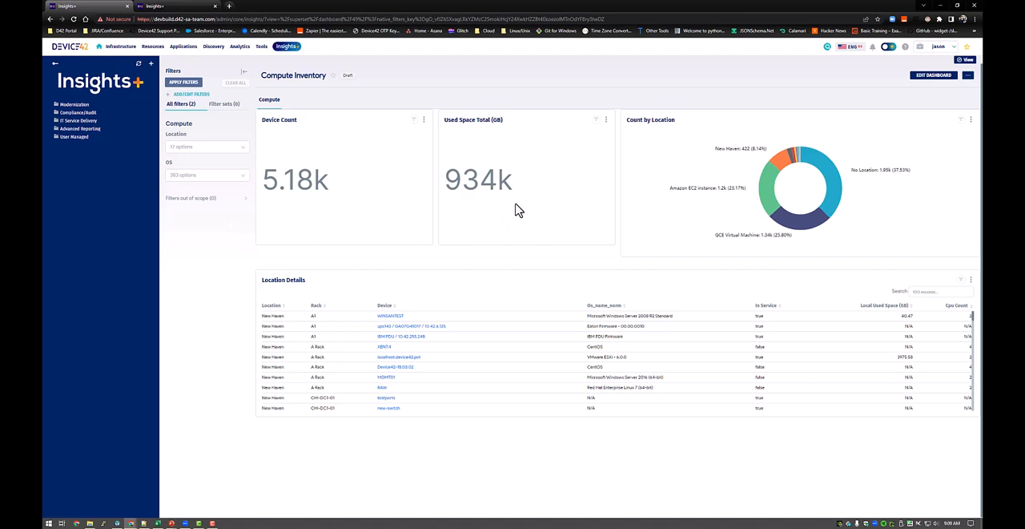
Filter the dashboard to the locations Amazon EC2 instance, Amazon ElasticCache node and Amazon RDS instance.
{"action": "left_click", "coordinate": [209, 147]}
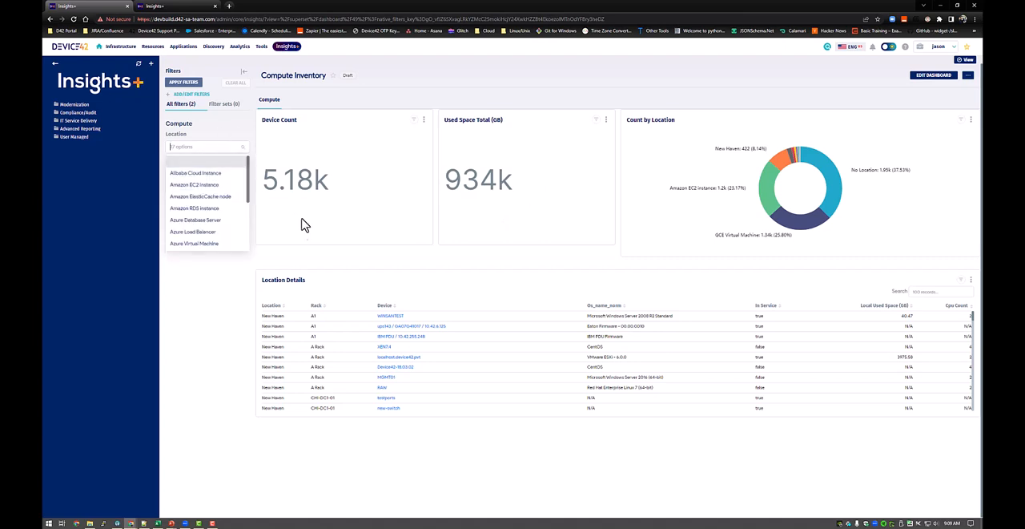
{"action": "left_click", "coordinate": [206, 186]}
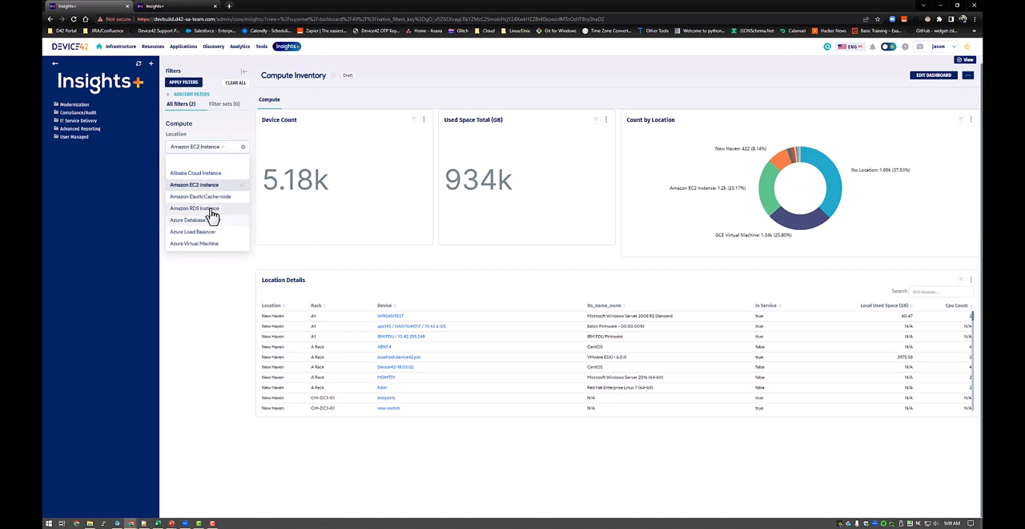
{"action": "left_click", "coordinate": [205, 200]}
{"action": "left_click", "coordinate": [204, 206]}
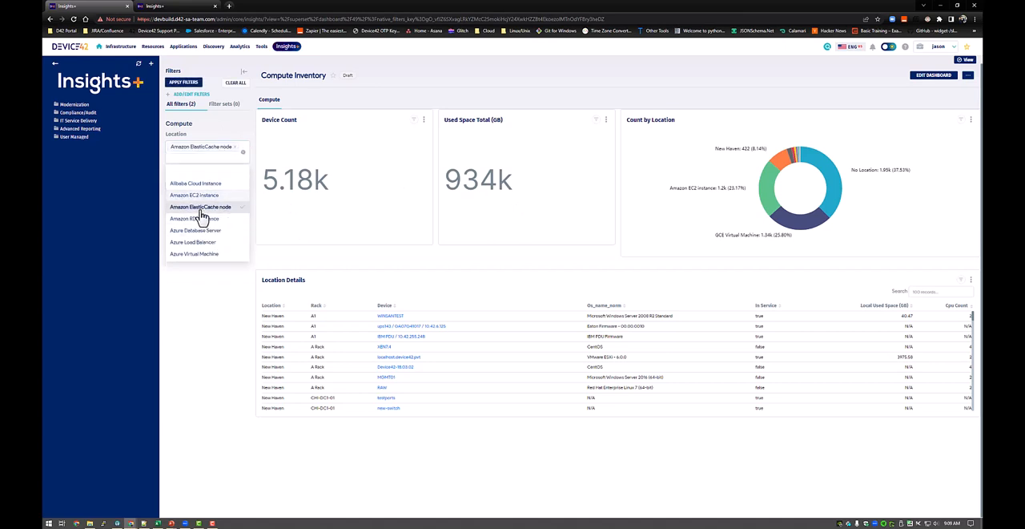
{"action": "left_click", "coordinate": [201, 207]}
{"action": "left_click", "coordinate": [198, 190]}
{"action": "left_click", "coordinate": [198, 197]}
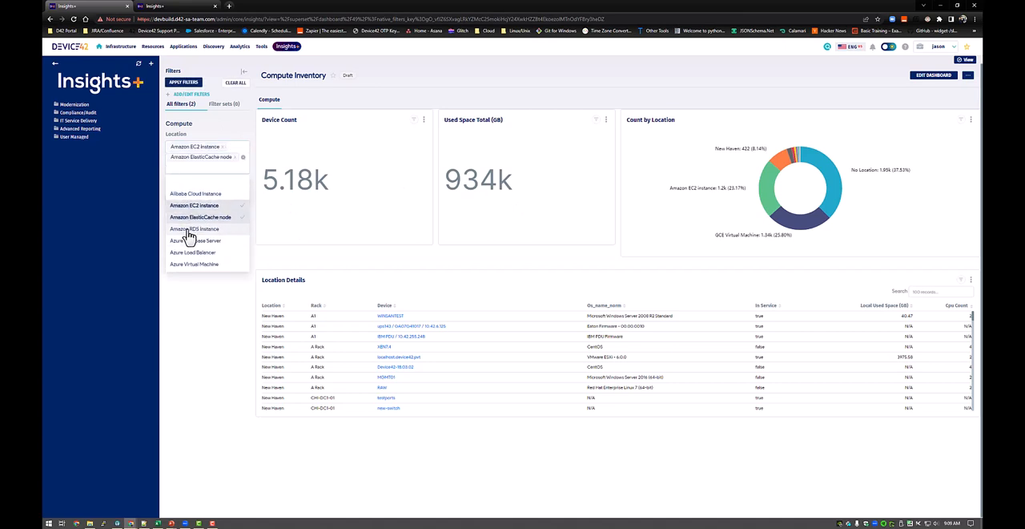
{"action": "left_click", "coordinate": [193, 219]}
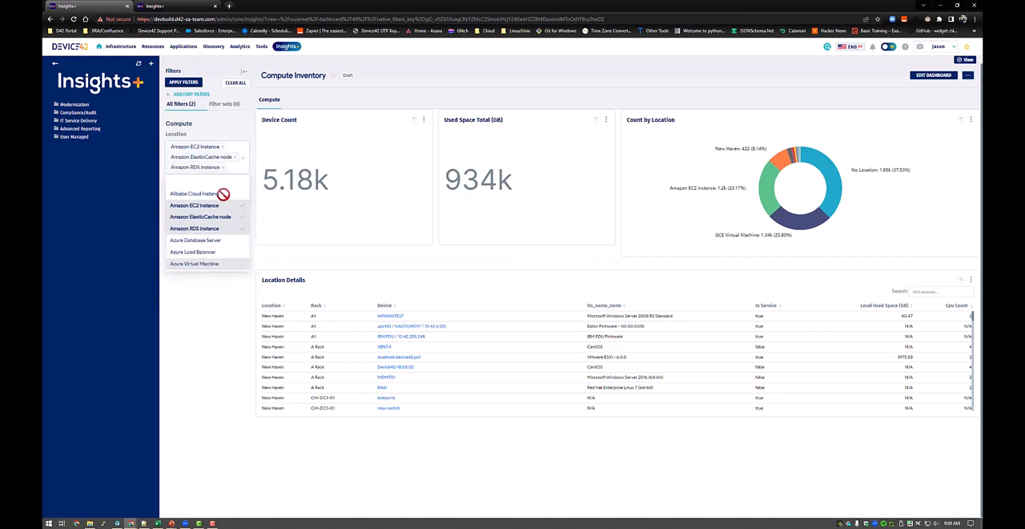
{"action": "left_click", "coordinate": [183, 82]}
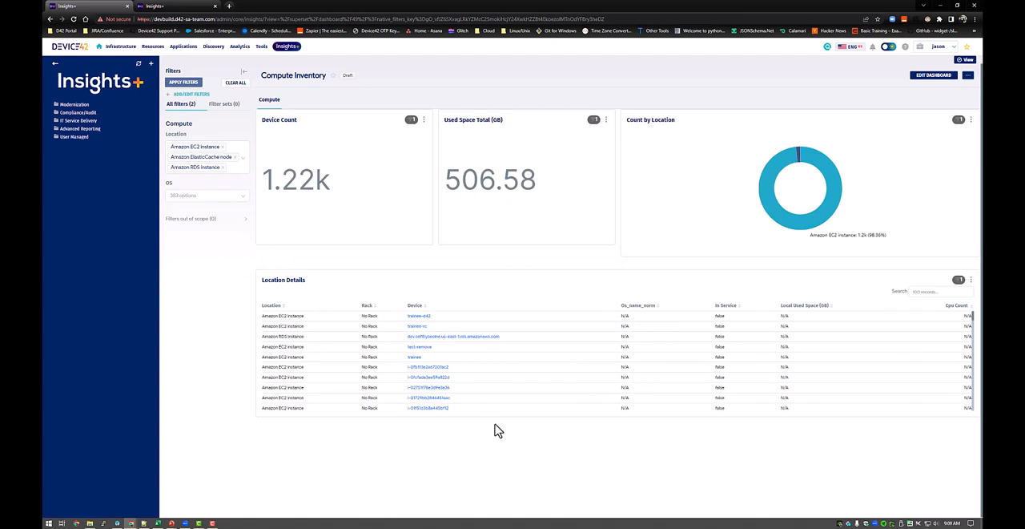
Clear the Amazon locations from the Location filter and filter the dashboard to No Location only.
{"action": "left_click", "coordinate": [245, 160]}
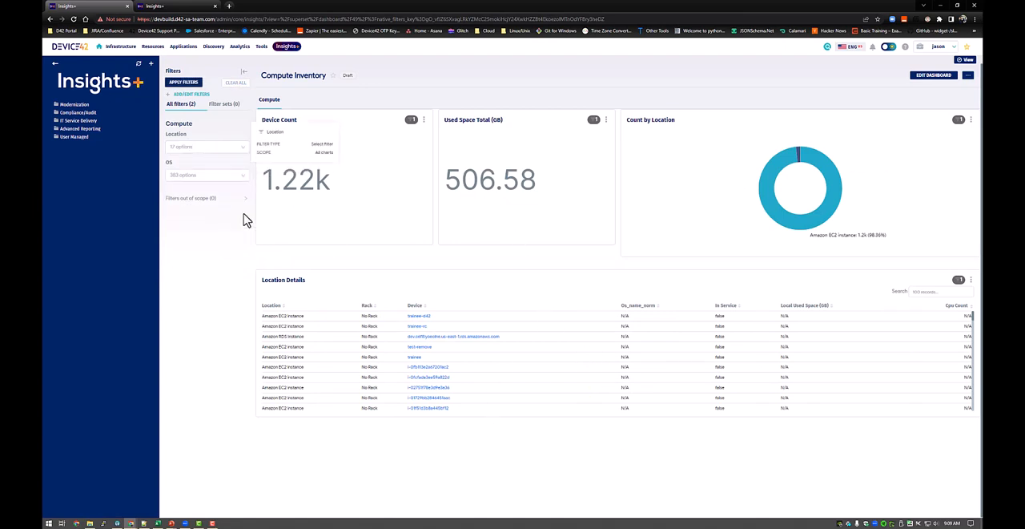
{"action": "left_click", "coordinate": [201, 146]}
{"action": "scroll", "coordinate": [219, 206], "scroll_direction": "down", "scroll_amount": 3}
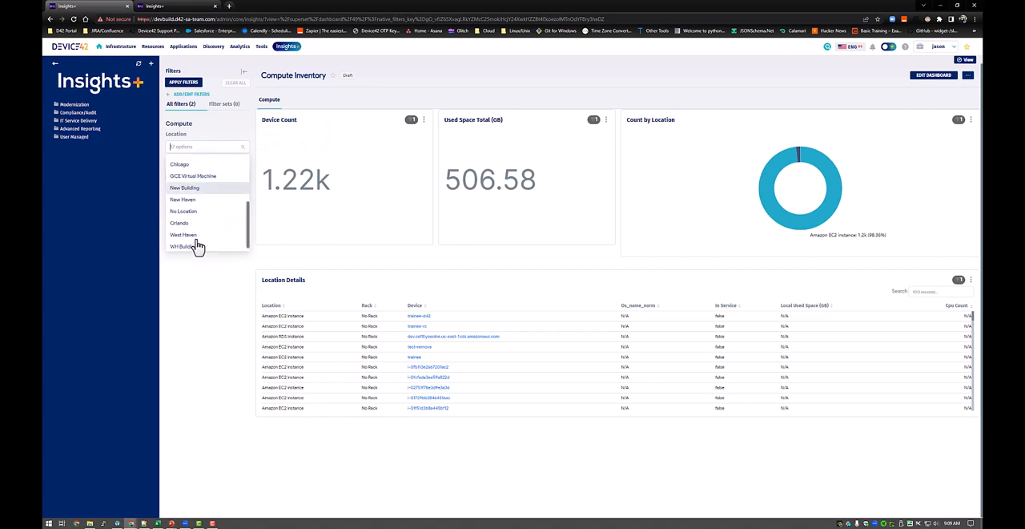
{"action": "left_click", "coordinate": [189, 200]}
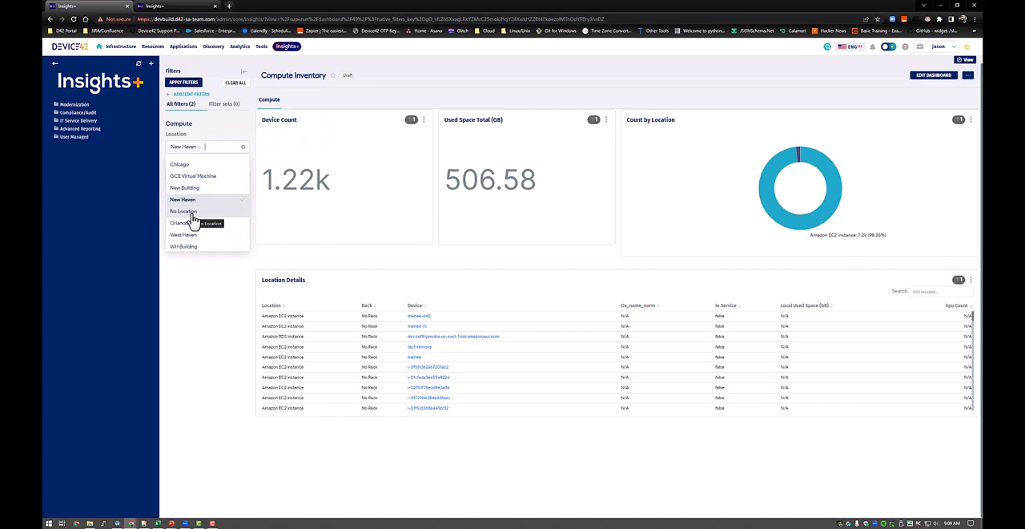
{"action": "left_click", "coordinate": [189, 211]}
{"action": "left_click", "coordinate": [211, 210]}
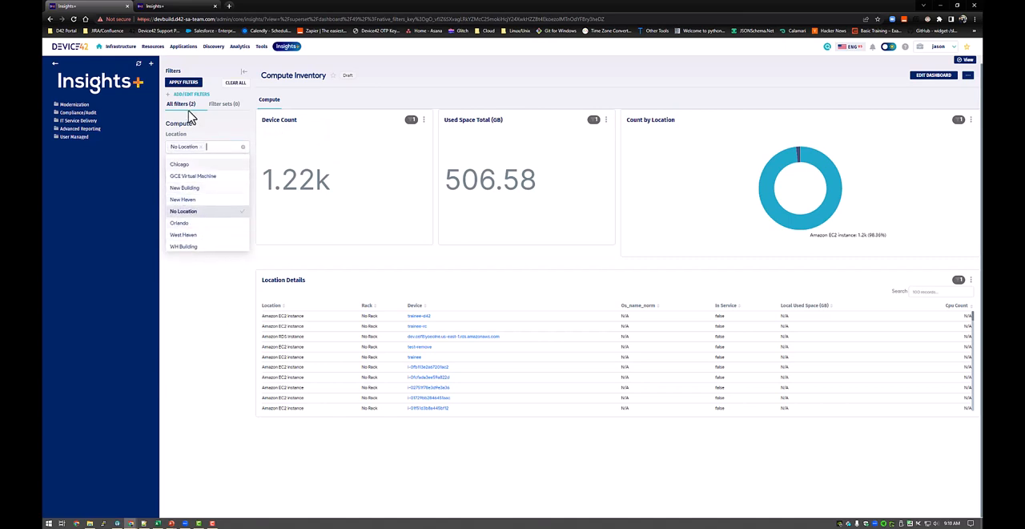
{"action": "left_click", "coordinate": [188, 85]}
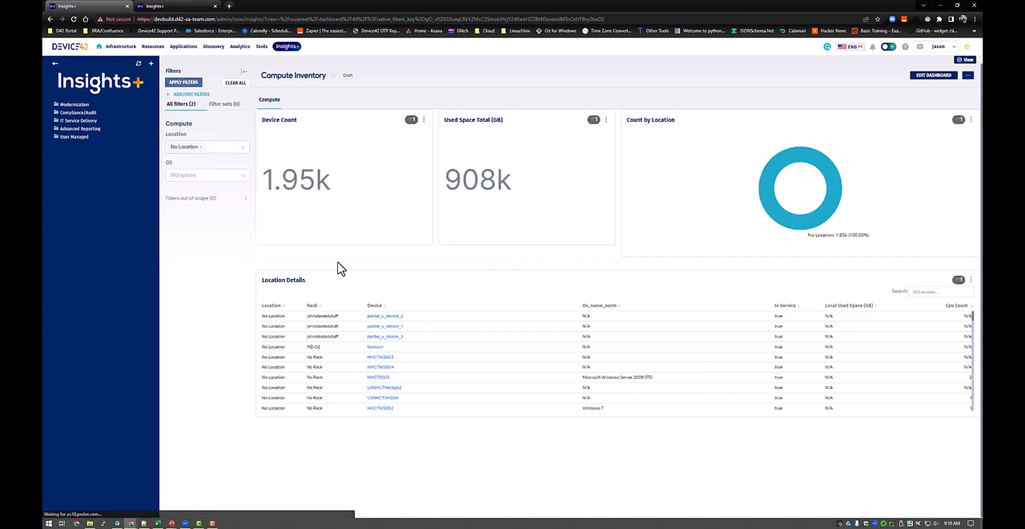
View the device record of NHCTS003 from the Location Details table, and return to the Compute Inventory dashboard.
{"action": "left_click", "coordinate": [382, 381]}
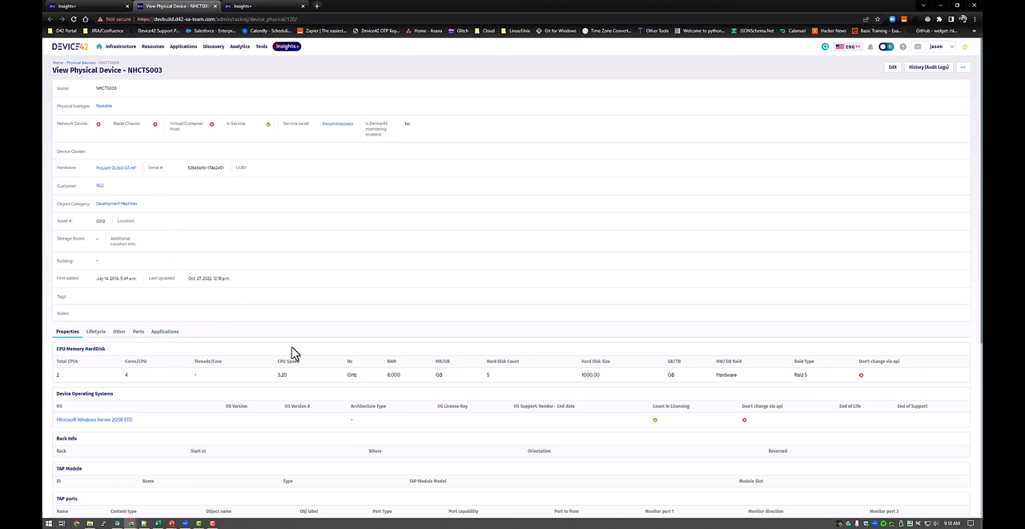
{"action": "left_click", "coordinate": [103, 7]}
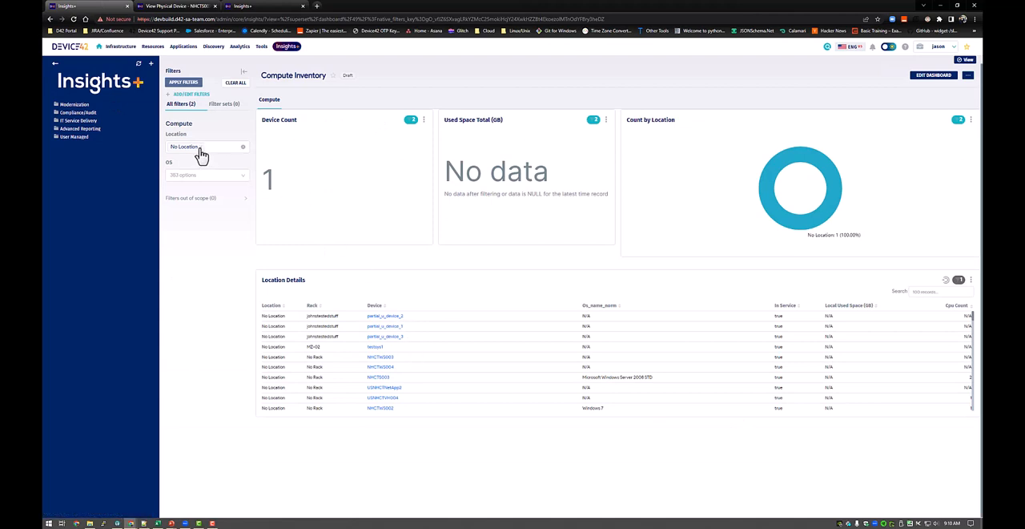
Remove No Location from the Location filter and apply the emptied filter to the dashboard.
{"action": "mouse_move", "coordinate": [201, 154]}
{"action": "left_click", "coordinate": [242, 147]}
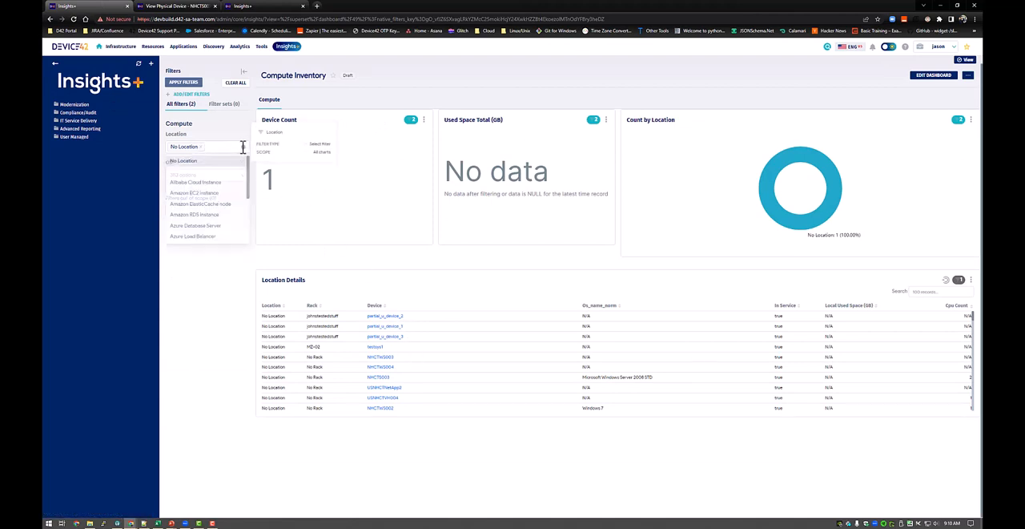
{"action": "left_click", "coordinate": [183, 81]}
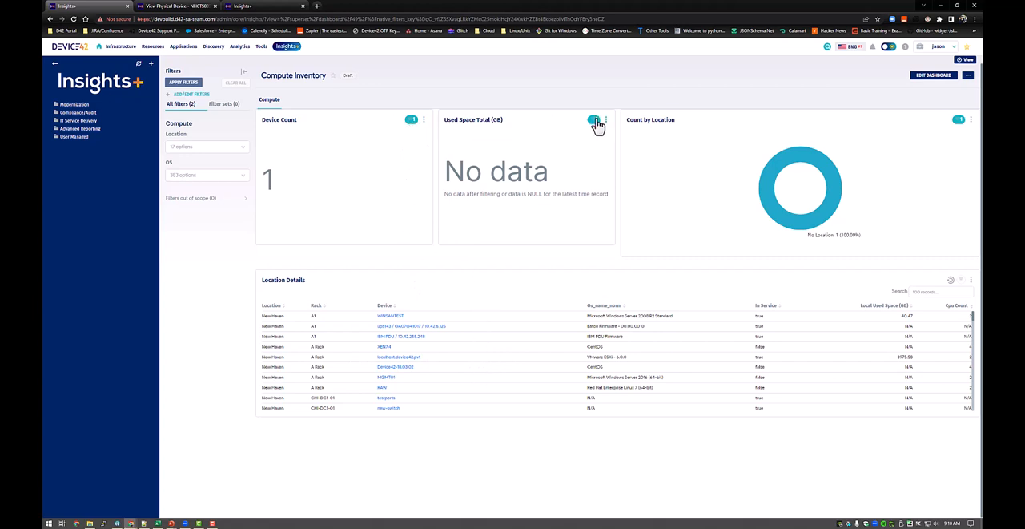
Check which cross filter is applied to Used Space Total (GB), and clear the cross filter coming from the Location Details table.
{"action": "mouse_move", "coordinate": [597, 126]}
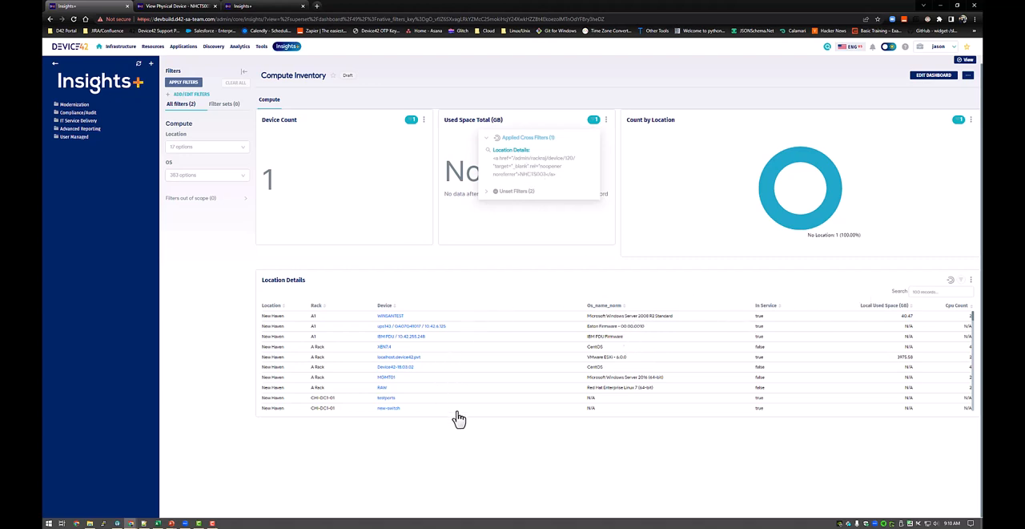
{"action": "left_click", "coordinate": [562, 282]}
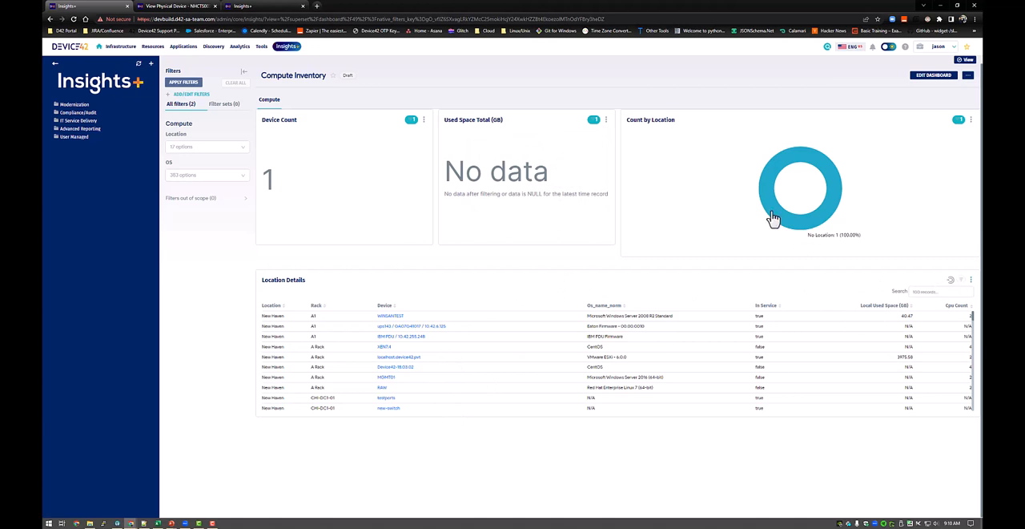
{"action": "mouse_move", "coordinate": [774, 232]}
{"action": "left_click", "coordinate": [950, 282]}
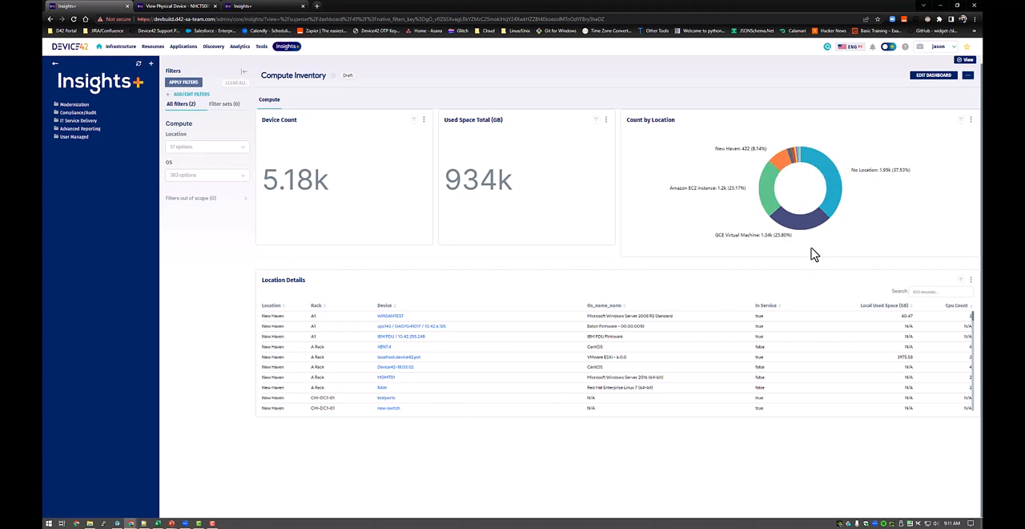
Cross-filter the dashboard from the Count by Location chart by New Haven, and switch the cross filter to No Location.
{"action": "left_click", "coordinate": [782, 172]}
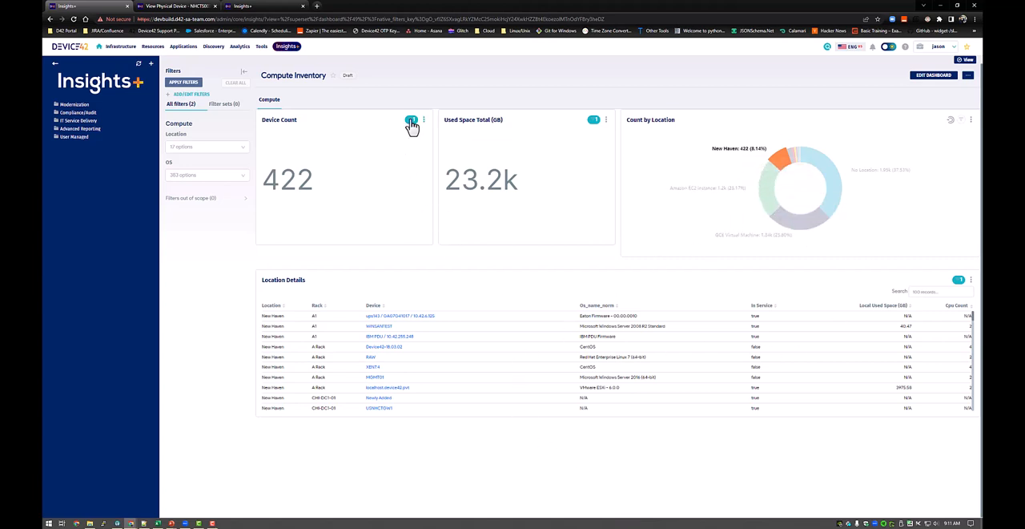
{"action": "mouse_move", "coordinate": [410, 122]}
{"action": "left_click", "coordinate": [839, 212]}
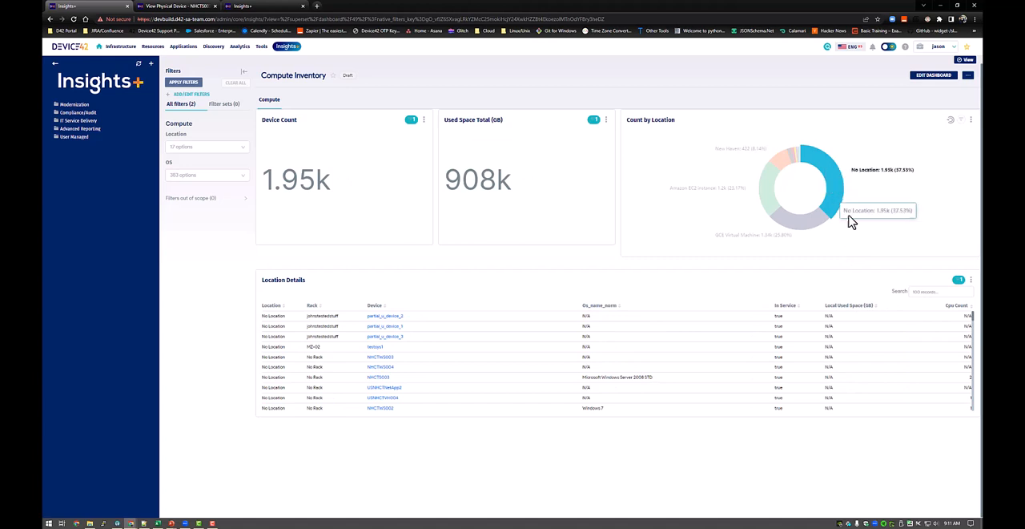